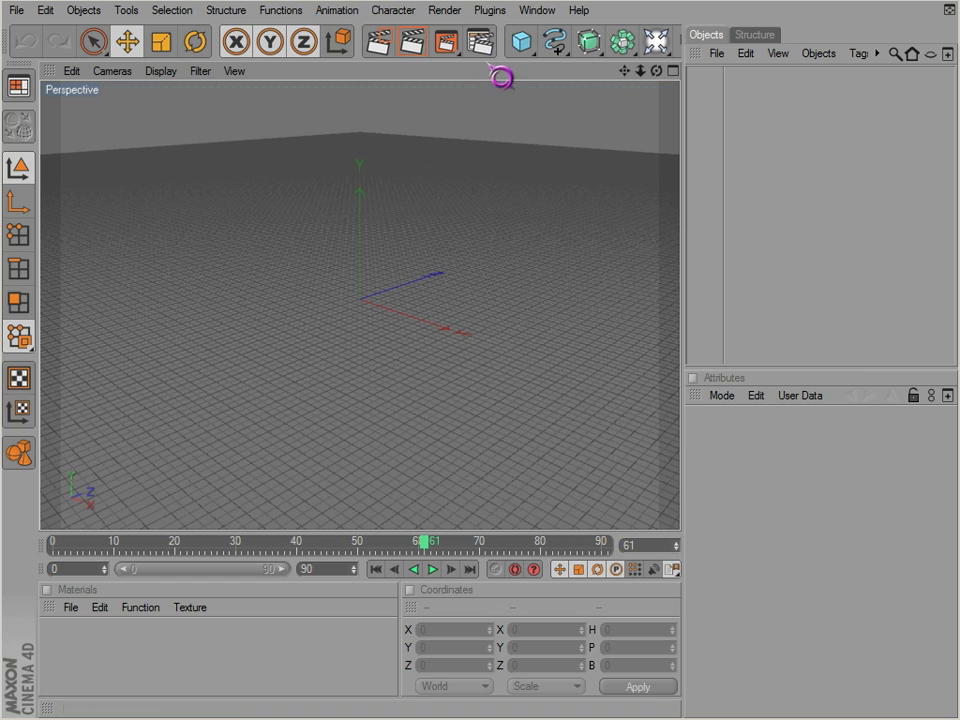
Set the main toolbar's Icon Size to Medium Icons from its palette options.
{"action": "mouse_move", "coordinate": [513, 62]}
{"action": "middle_mouse_down"}
{"action": "mouse_move", "coordinate": [441, 75]}
{"action": "mouse_move", "coordinate": [214, 81]}
{"action": "mouse_move", "coordinate": [621, 72]}
{"action": "mouse_move", "coordinate": [332, 71]}
{"action": "mouse_move", "coordinate": [326, 94]}
{"action": "mouse_move", "coordinate": [505, 47]}
{"action": "mouse_move", "coordinate": [524, 77]}
{"action": "middle_mouse_up"}
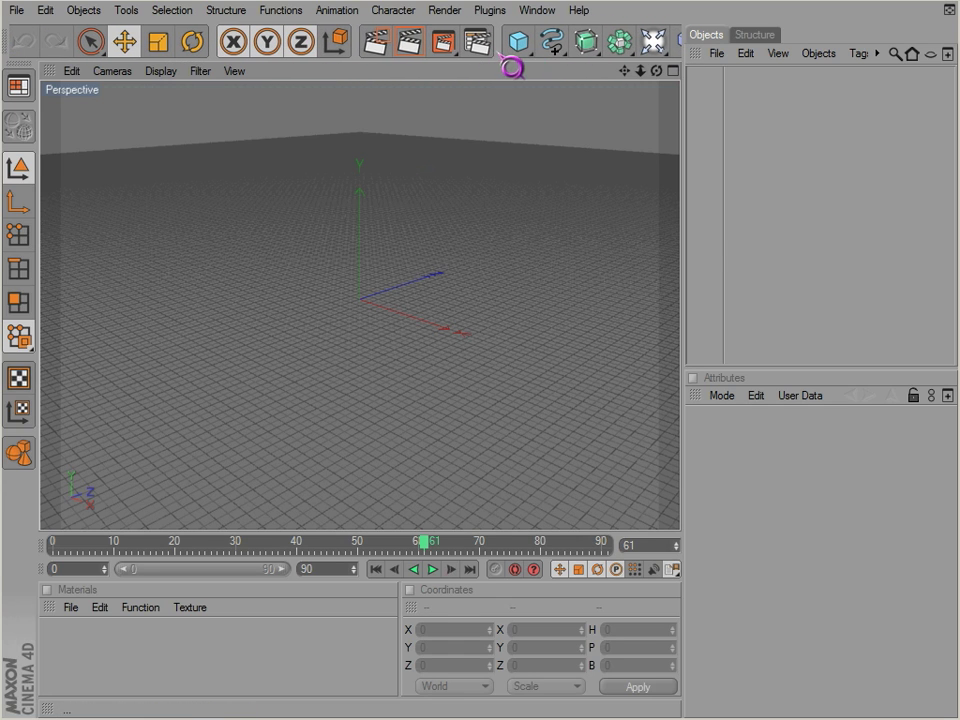
{"action": "right_click", "coordinate": [503, 58]}
{"action": "mouse_move", "coordinate": [550, 427]}
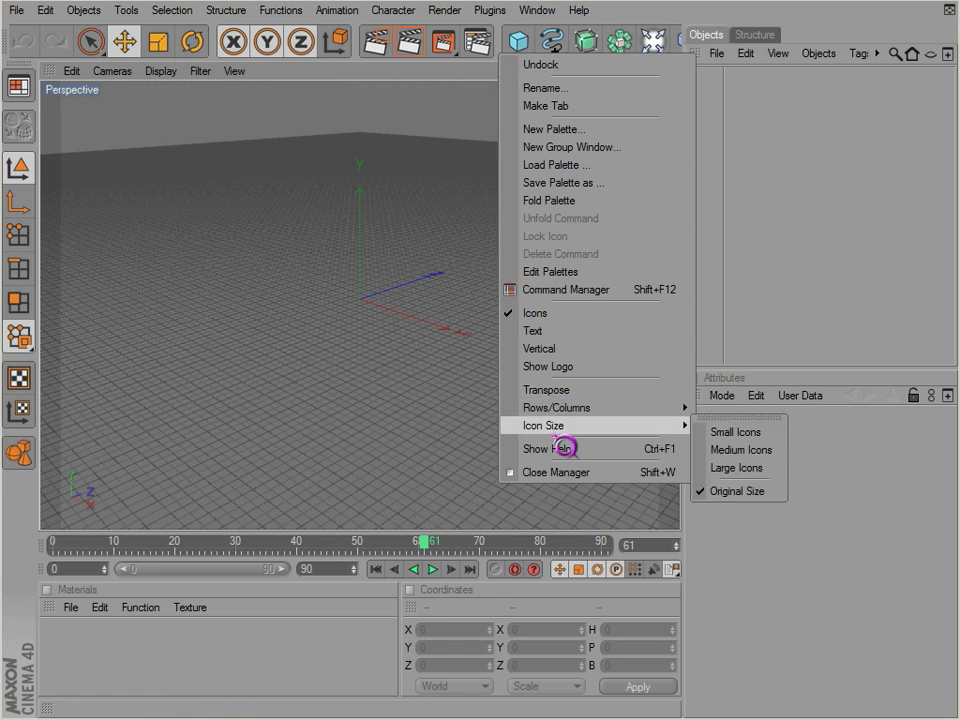
{"action": "left_click", "coordinate": [735, 451]}
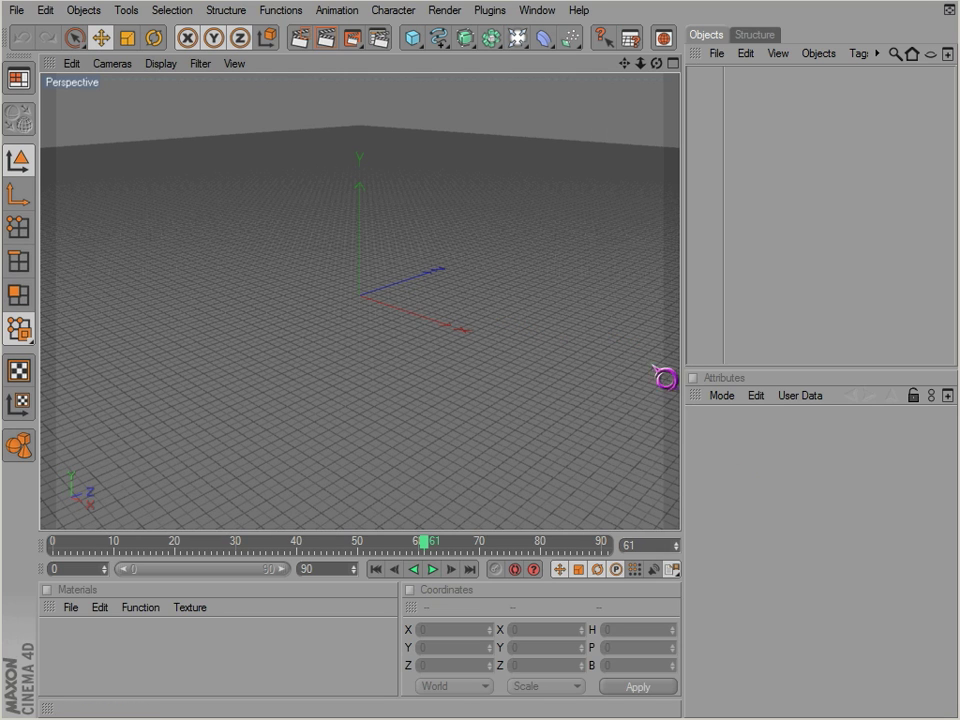
Render a rectangular region left of the scene centre, then open the Command Manager.
{"action": "left_click", "coordinate": [306, 44]}
{"action": "left_click_drag", "start_coordinate": [236, 196], "coordinate": [349, 355]}
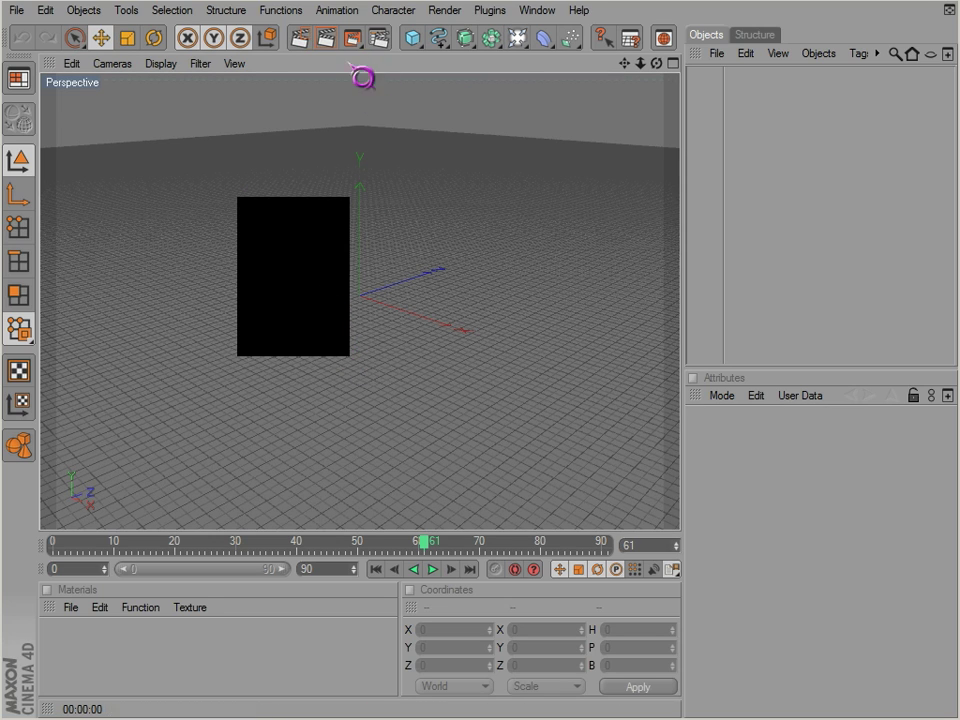
{"action": "right_click", "coordinate": [401, 52]}
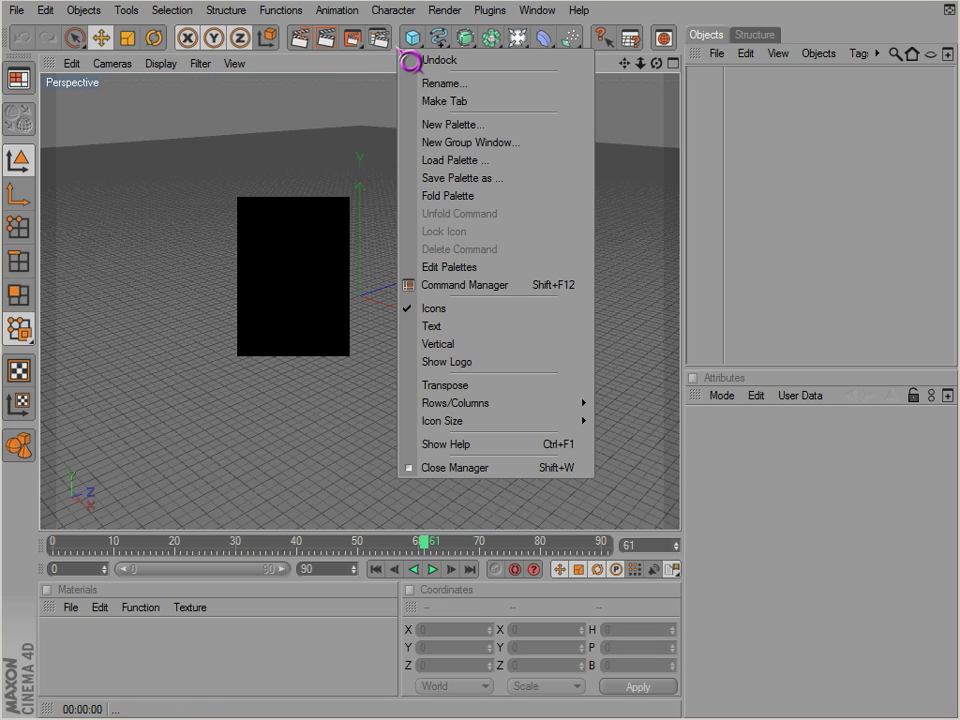
{"action": "left_click", "coordinate": [456, 297]}
Move the Command Manager over the viewport, shorten it, and browse to the Copy (Content Browser) entry.
{"action": "left_click_drag", "start_coordinate": [309, 60], "coordinate": [696, 86]}
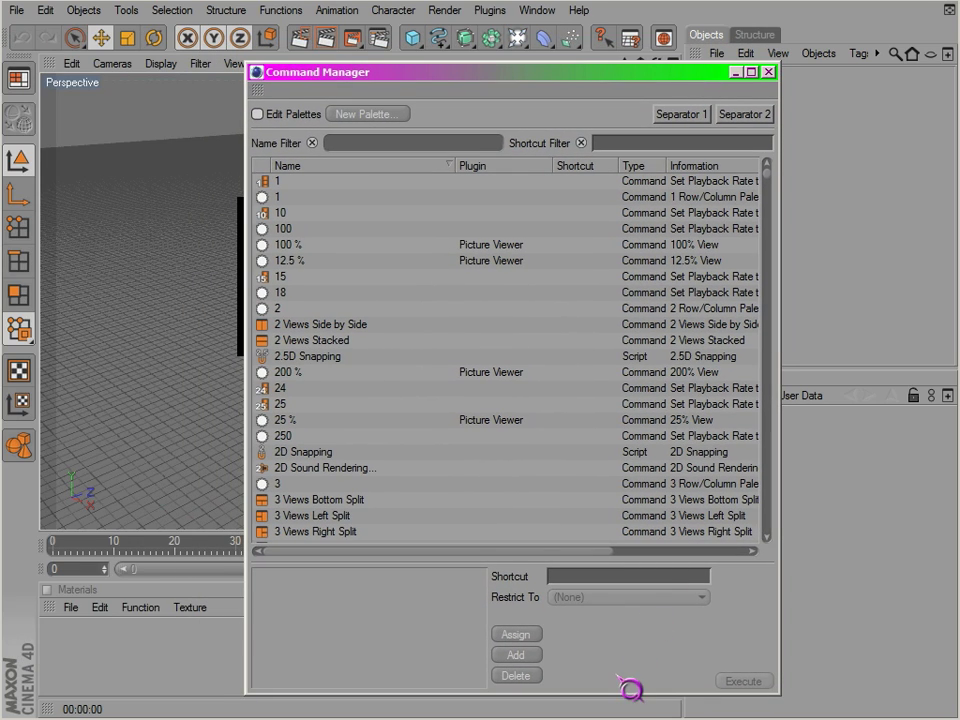
{"action": "left_click_drag", "start_coordinate": [614, 697], "coordinate": [604, 584]}
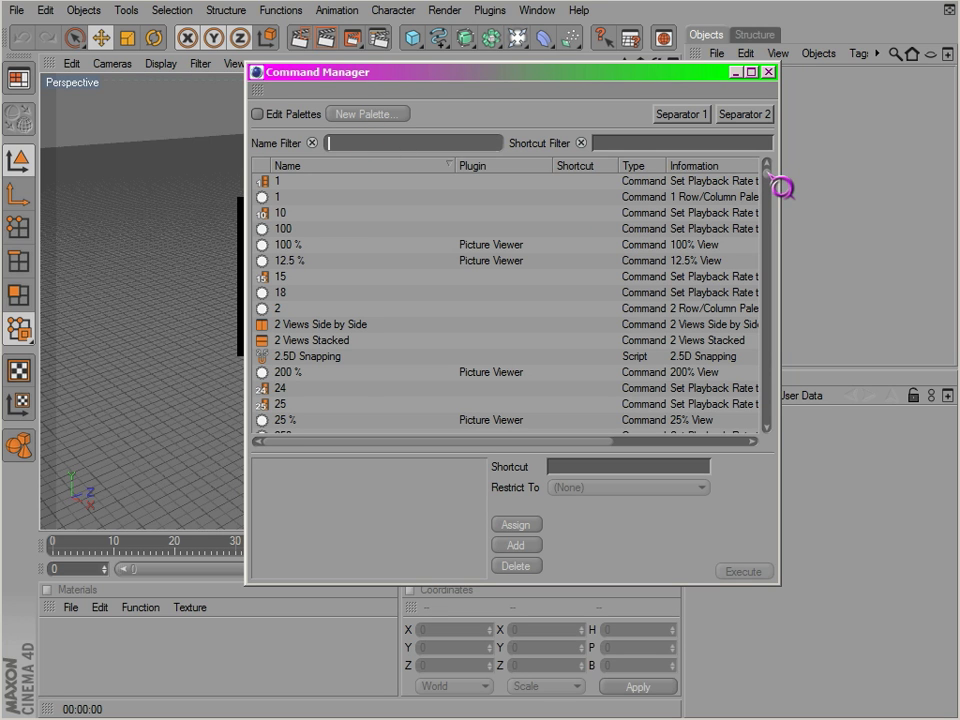
{"action": "left_click_drag", "start_coordinate": [776, 183], "coordinate": [776, 229]}
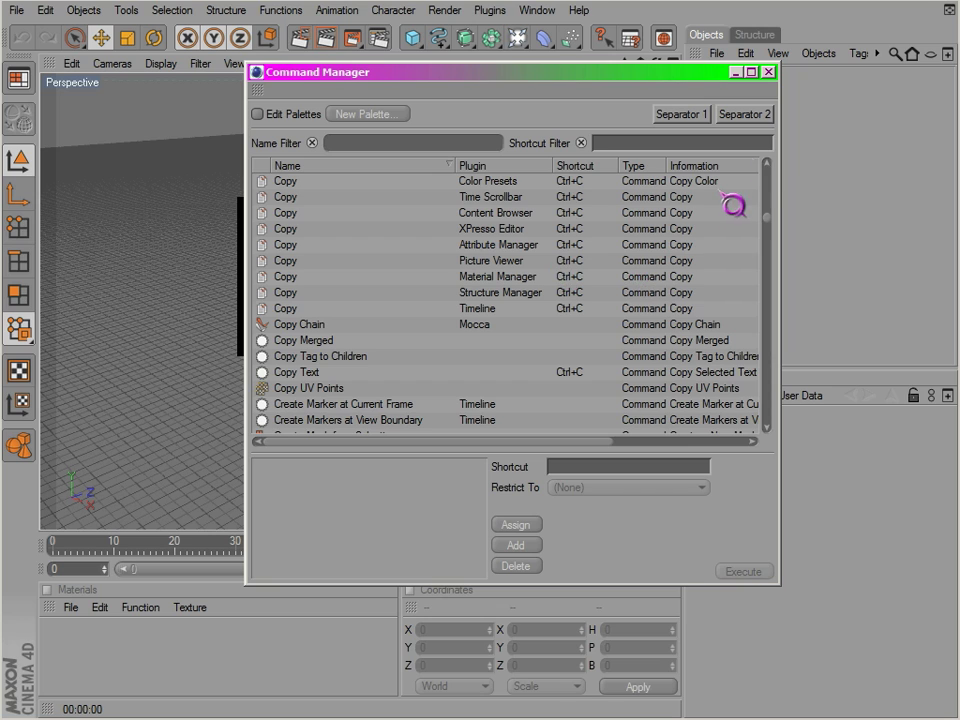
{"action": "scroll", "coordinate": [778, 178], "scroll_direction": "up", "scroll_amount": 3}
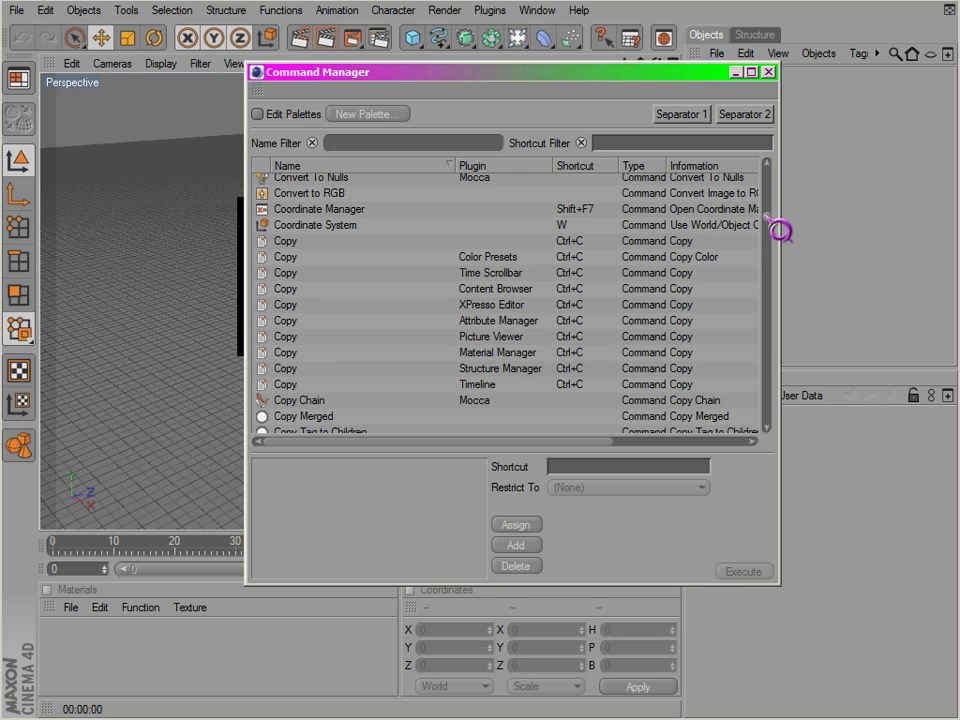
{"action": "left_click", "coordinate": [659, 289]}
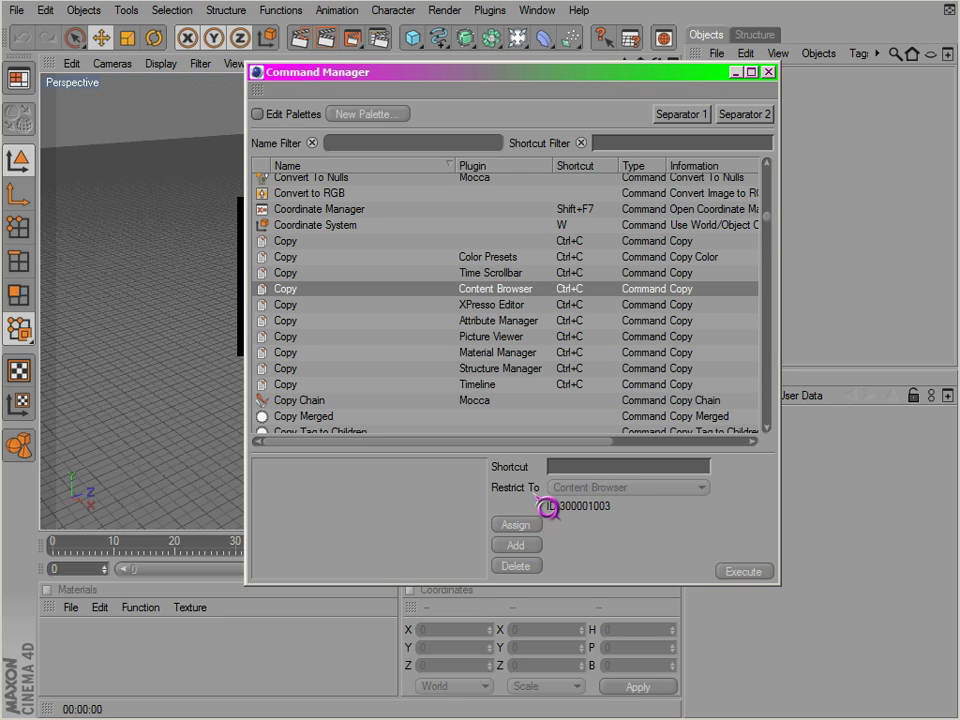
{"action": "scroll", "coordinate": [769, 242], "scroll_direction": "down", "scroll_amount": 20}
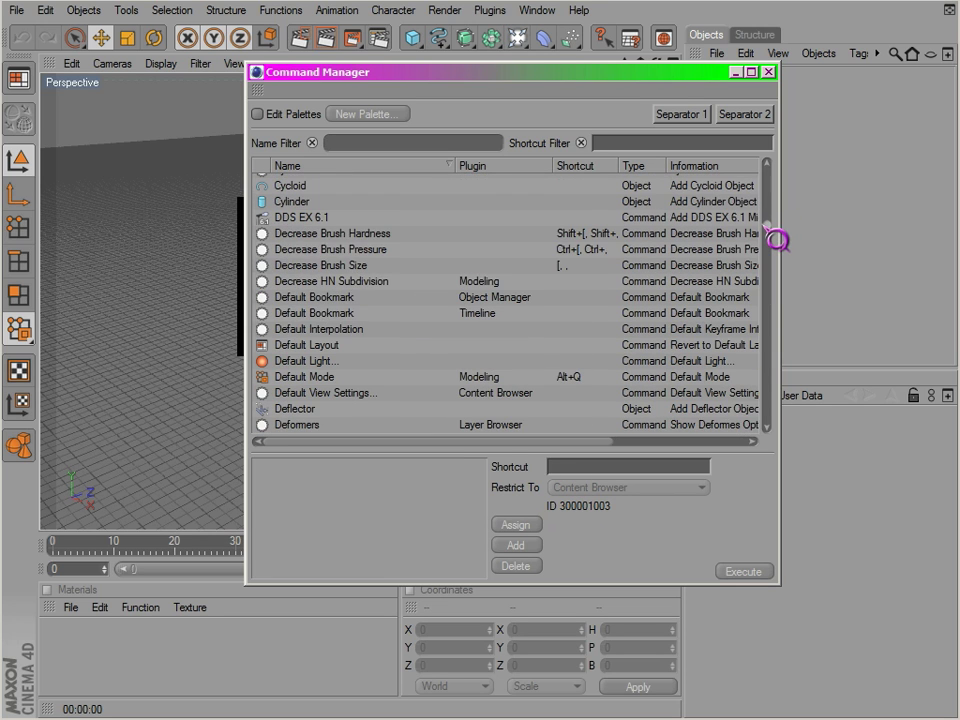
Filter the Command Manager by 'move', then by 'render', and enable Edit Palettes.
{"action": "left_click_drag", "start_coordinate": [769, 242], "coordinate": [769, 188]}
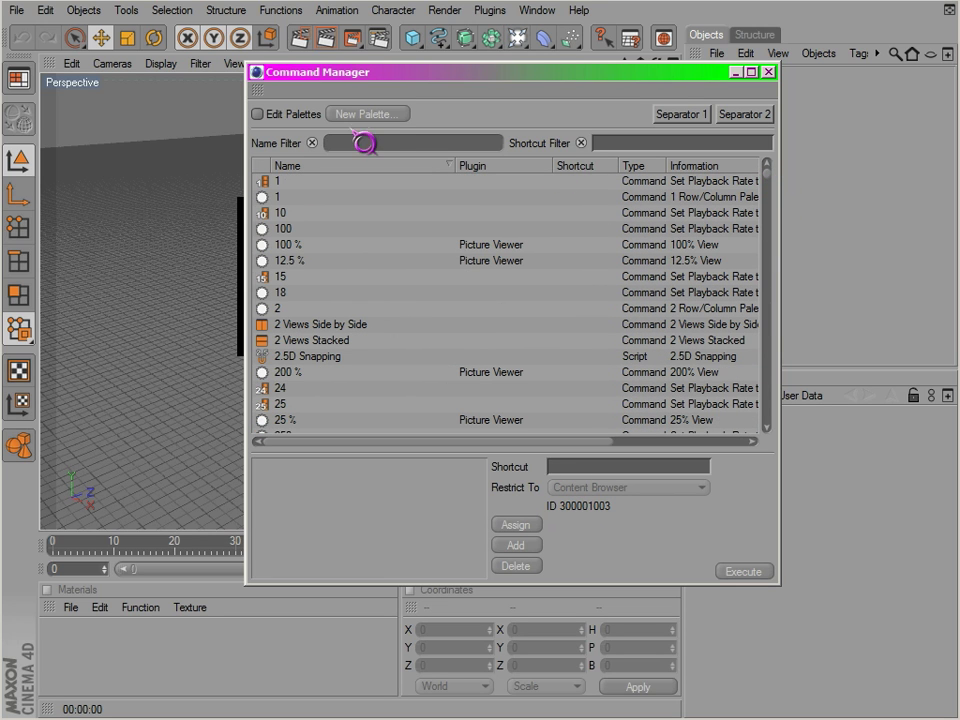
{"action": "type", "text": "move"}
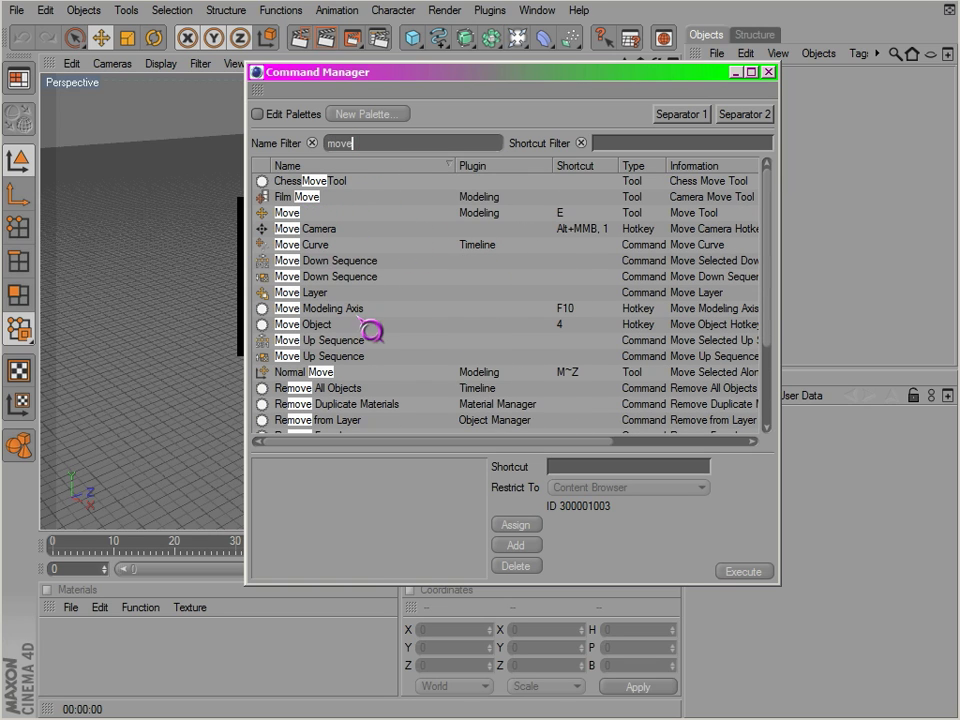
{"action": "left_click_drag", "start_coordinate": [768, 188], "coordinate": [776, 137]}
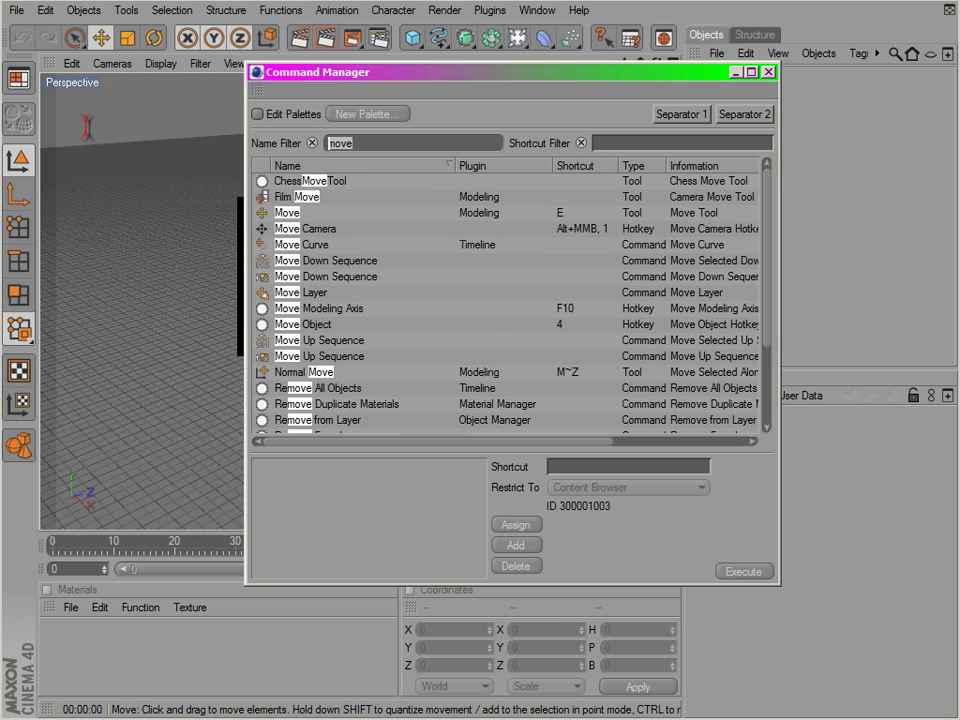
{"action": "type", "text": "render"}
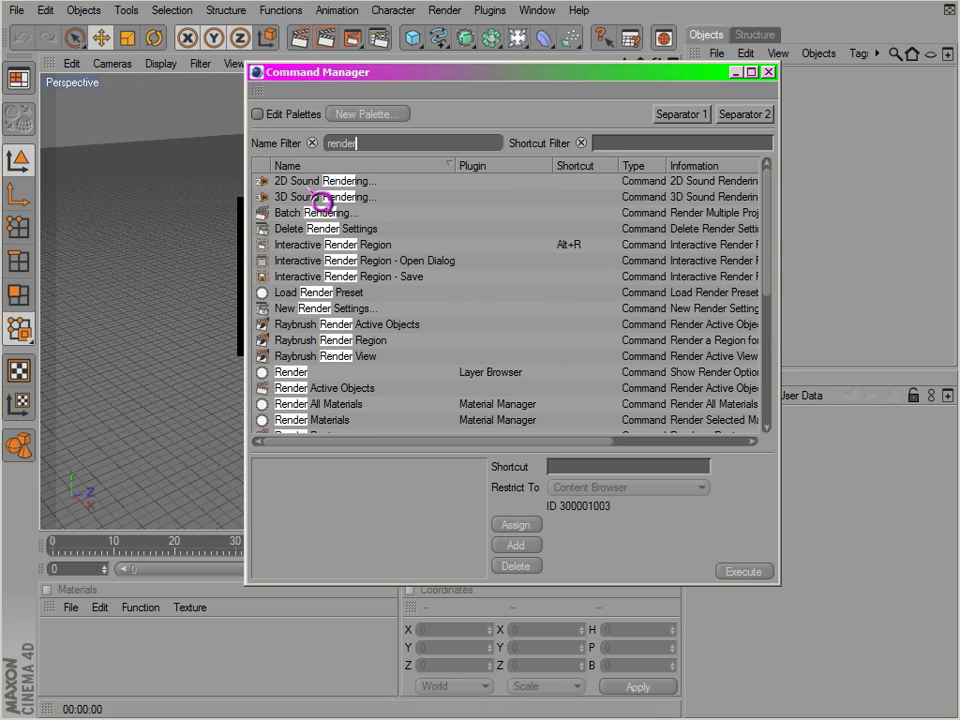
{"action": "left_click", "coordinate": [257, 114]}
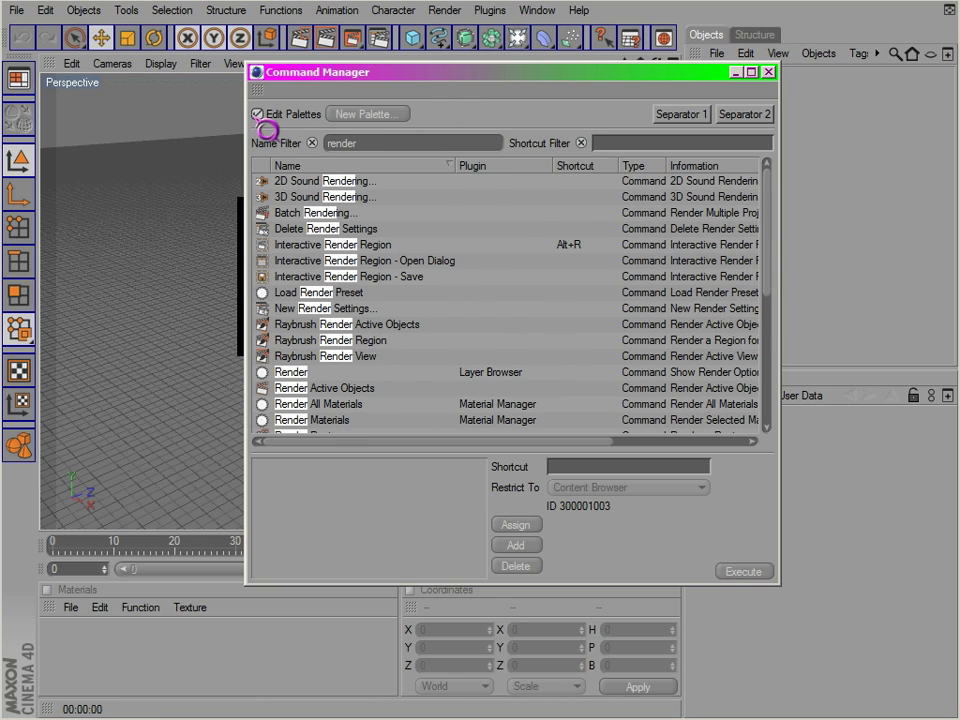
Drag the render-filtered Command Manager left and down, then slightly right toward the centre.
{"action": "left_click", "coordinate": [302, 46]}
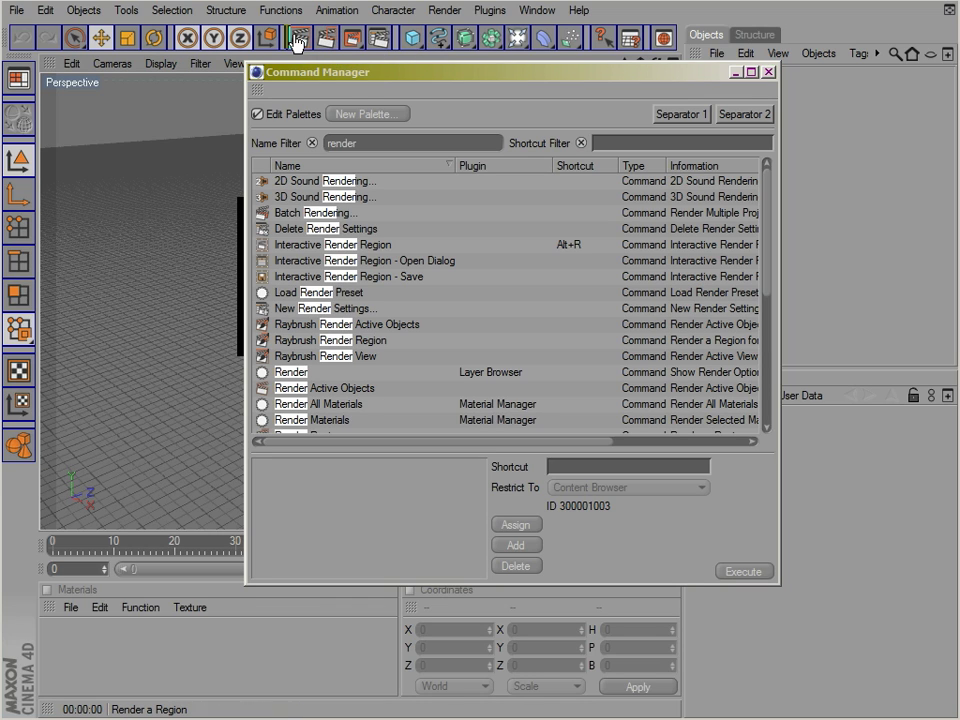
{"action": "left_click_drag", "start_coordinate": [300, 78], "coordinate": [210, 129]}
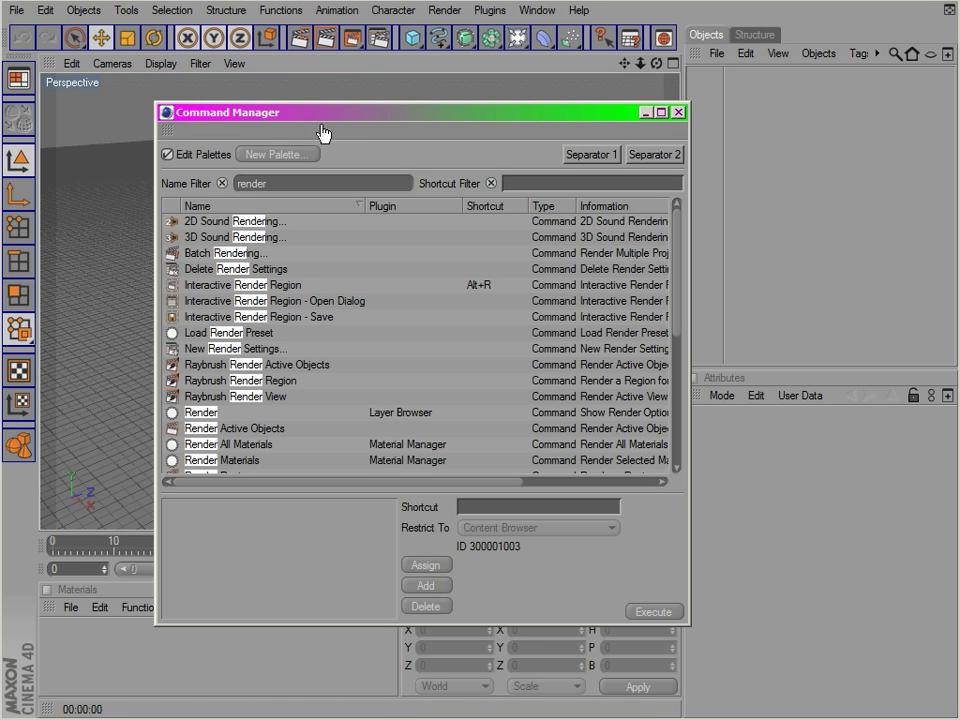
{"action": "left_click_drag", "start_coordinate": [336, 118], "coordinate": [433, 131]}
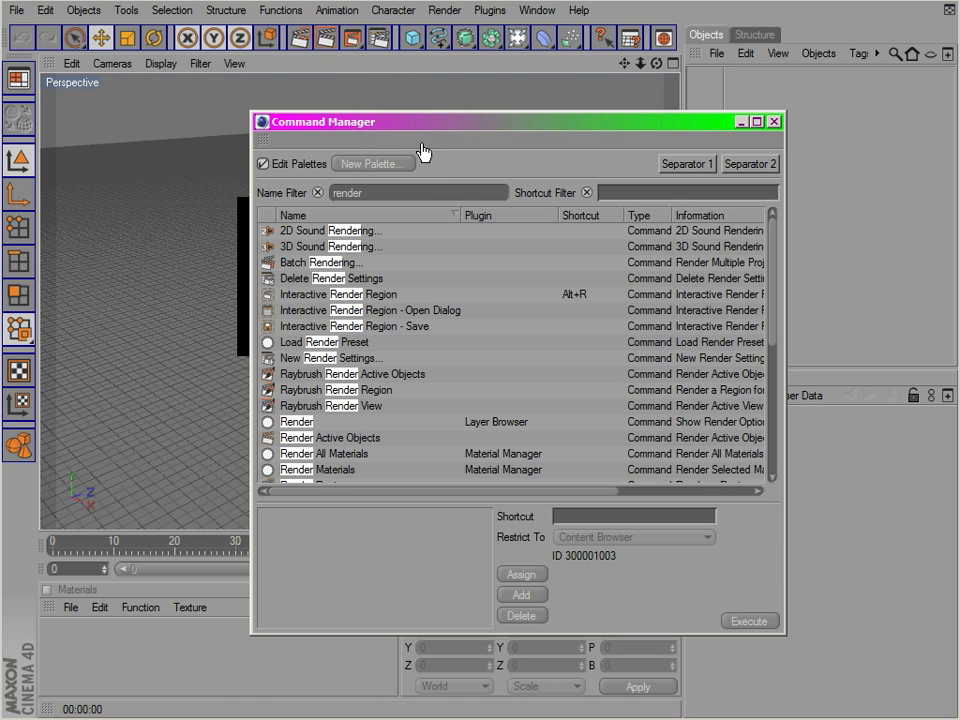
Add Interactive Render Region to the main toolbar, then remove that icon again.
{"action": "left_click", "coordinate": [263, 165]}
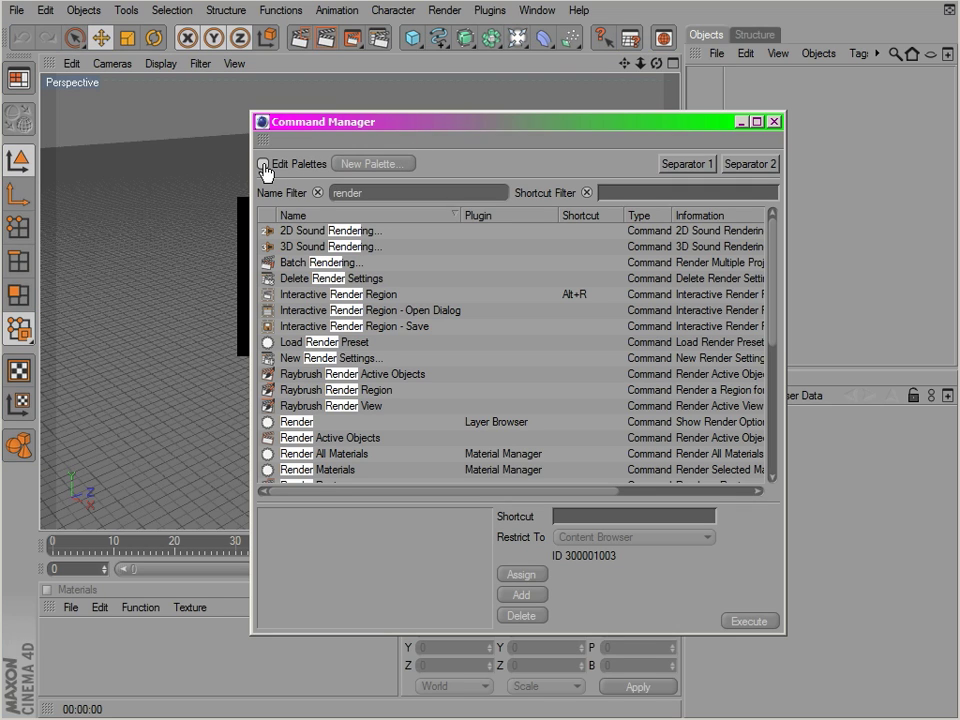
{"action": "left_click", "coordinate": [321, 220]}
{"action": "left_click", "coordinate": [290, 186]}
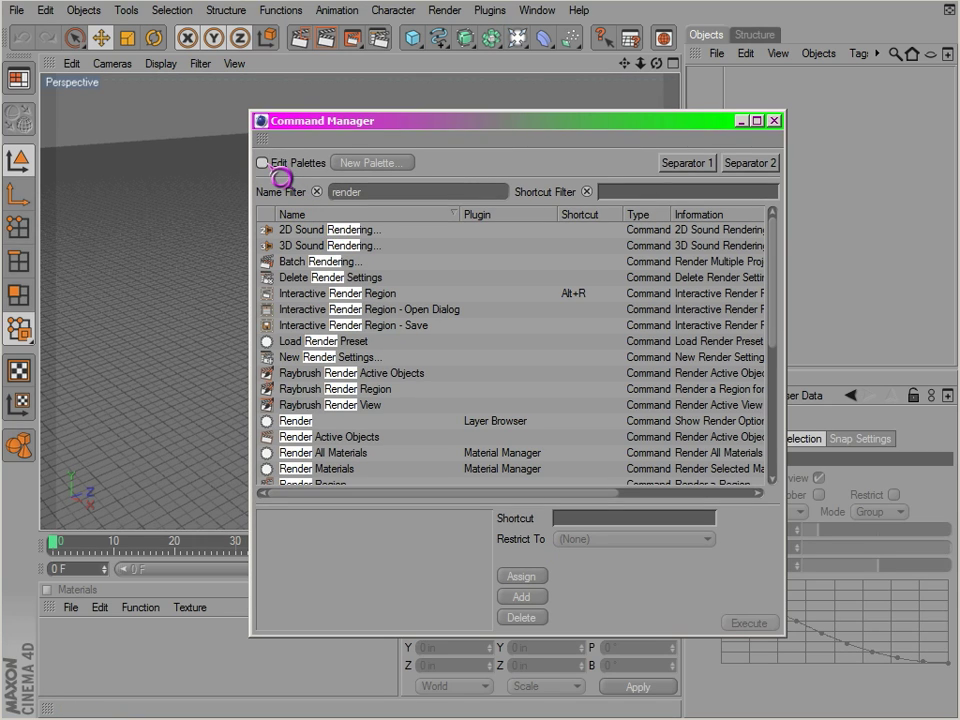
{"action": "left_click", "coordinate": [264, 163]}
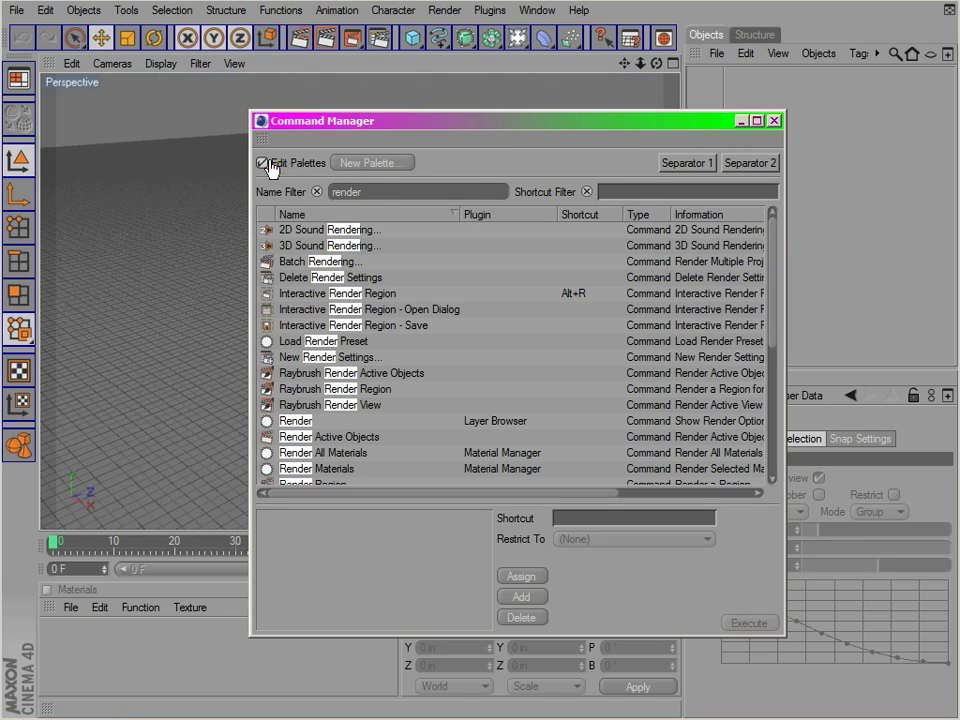
{"action": "left_click", "coordinate": [303, 297]}
{"action": "mouse_move", "coordinate": [290, 45]}
{"action": "left_mouse_down"}
{"action": "mouse_move", "coordinate": [306, 71]}
{"action": "mouse_move", "coordinate": [290, 45]}
{"action": "left_mouse_up"}
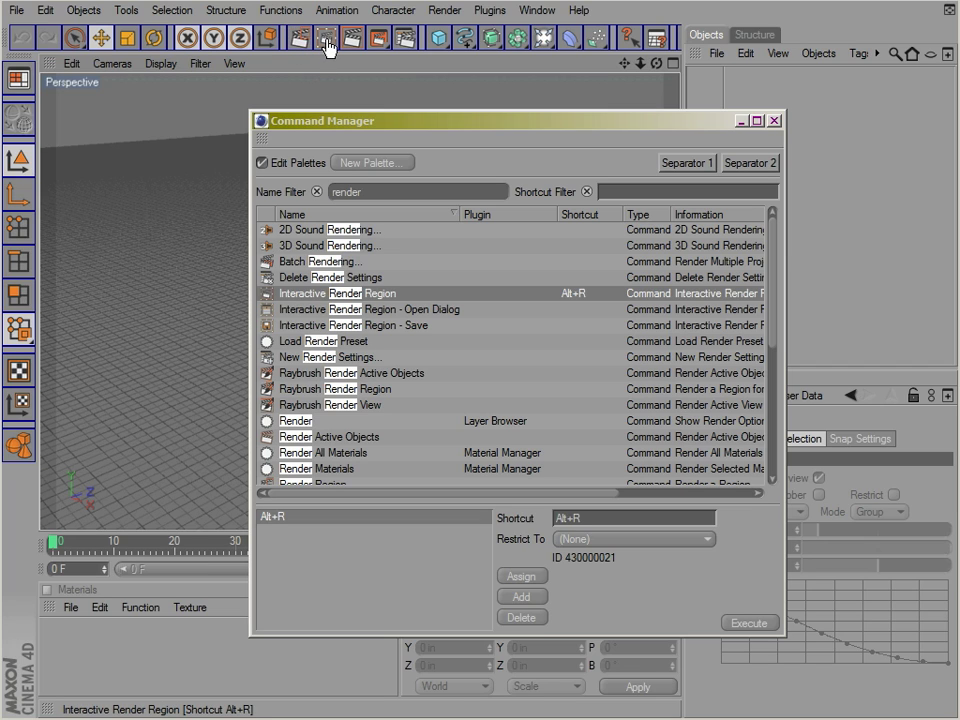
{"action": "right_click", "coordinate": [328, 44]}
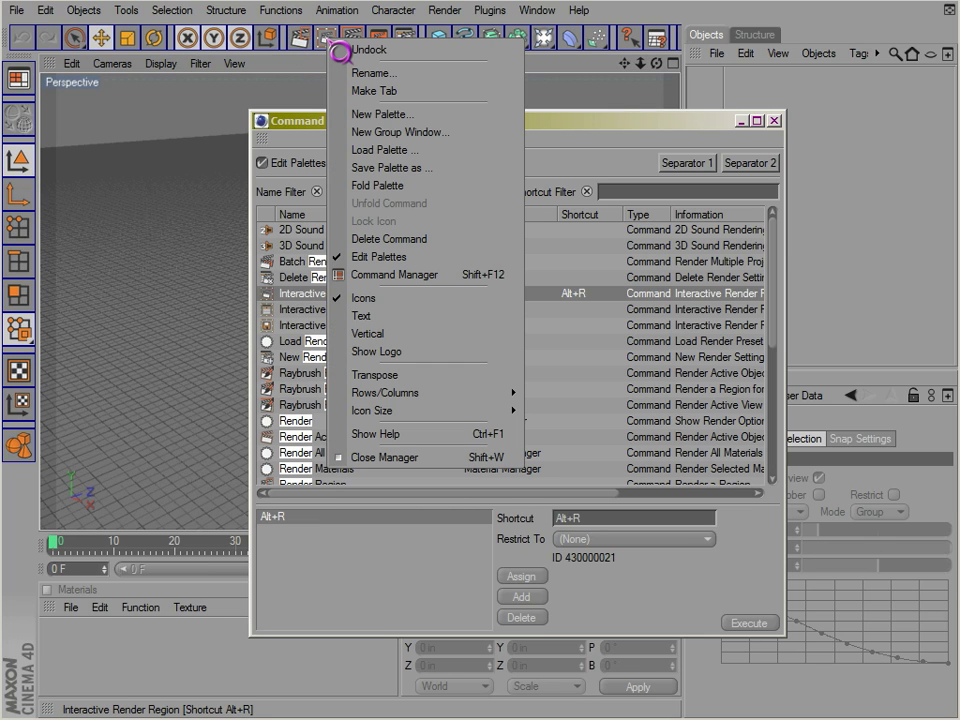
{"action": "left_click", "coordinate": [395, 242]}
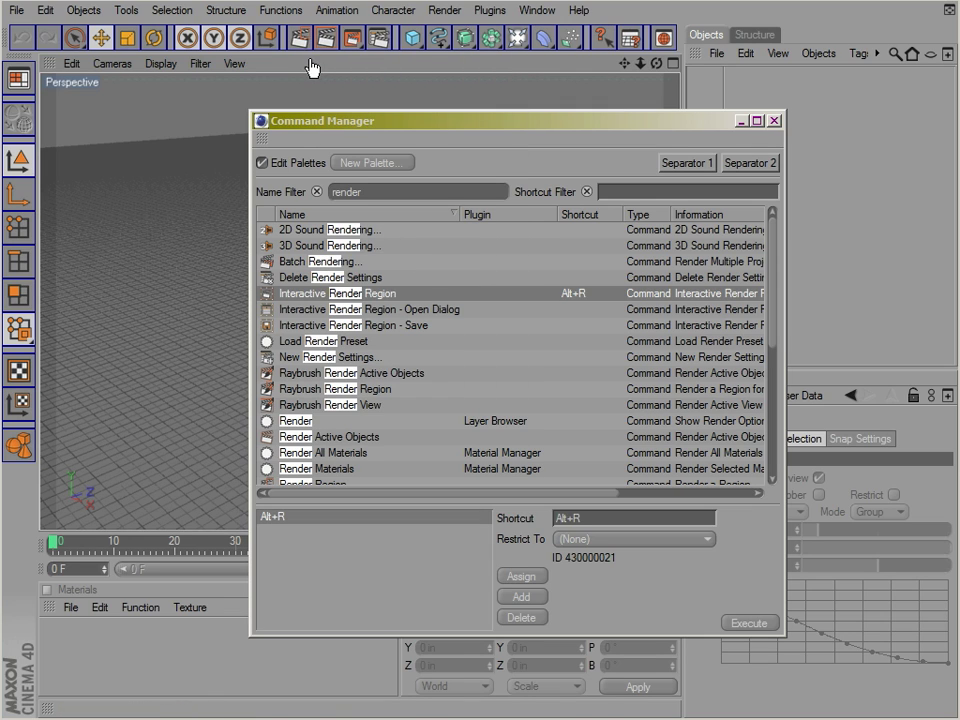
Add Interactive Render Region to the left palette, then delete it with Delete Command.
{"action": "left_click", "coordinate": [300, 298]}
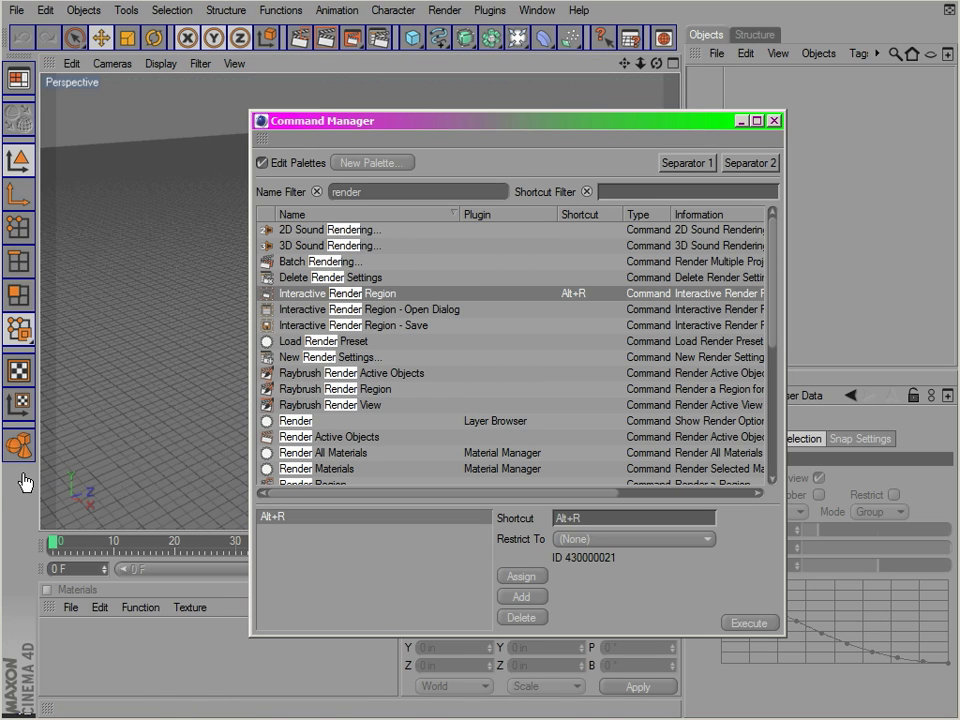
{"action": "left_click_drag", "start_coordinate": [25, 483], "coordinate": [22, 481]}
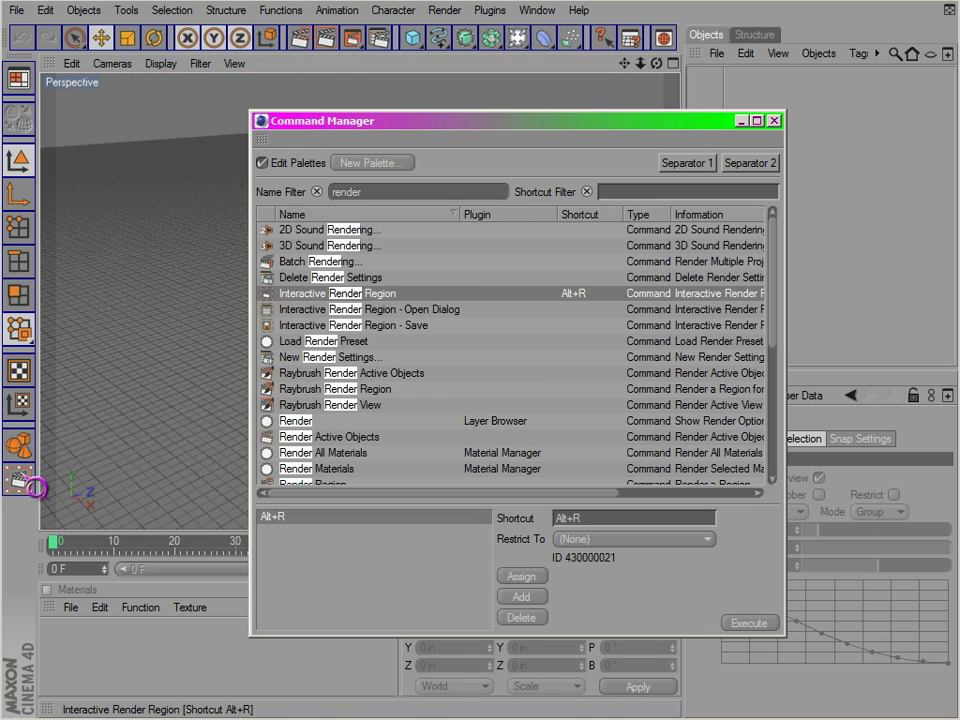
{"action": "right_click", "coordinate": [20, 483]}
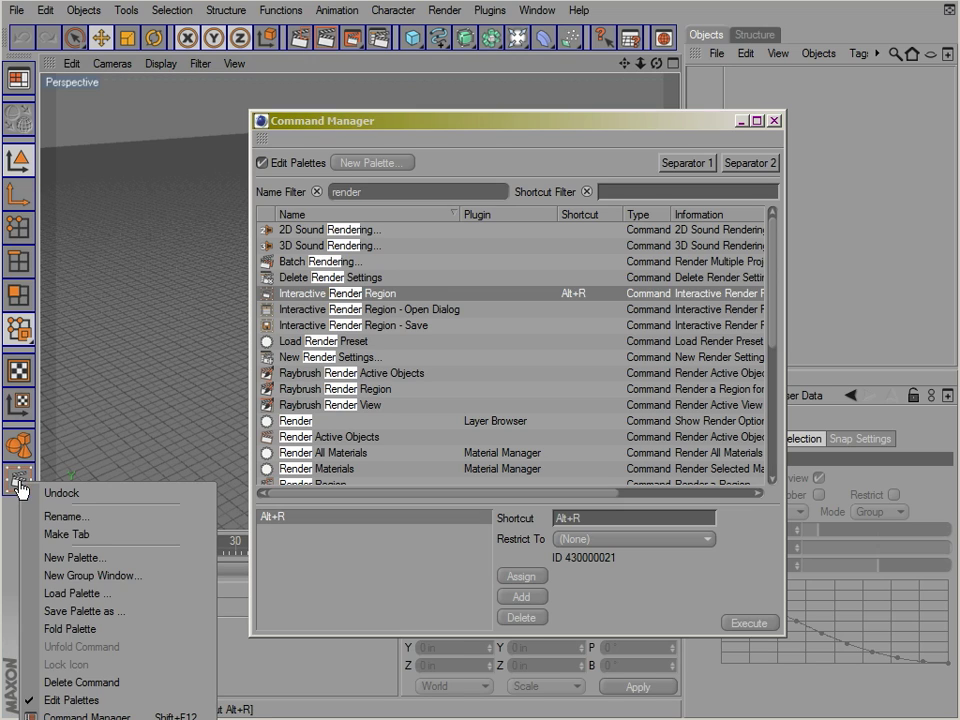
{"action": "left_click", "coordinate": [74, 682]}
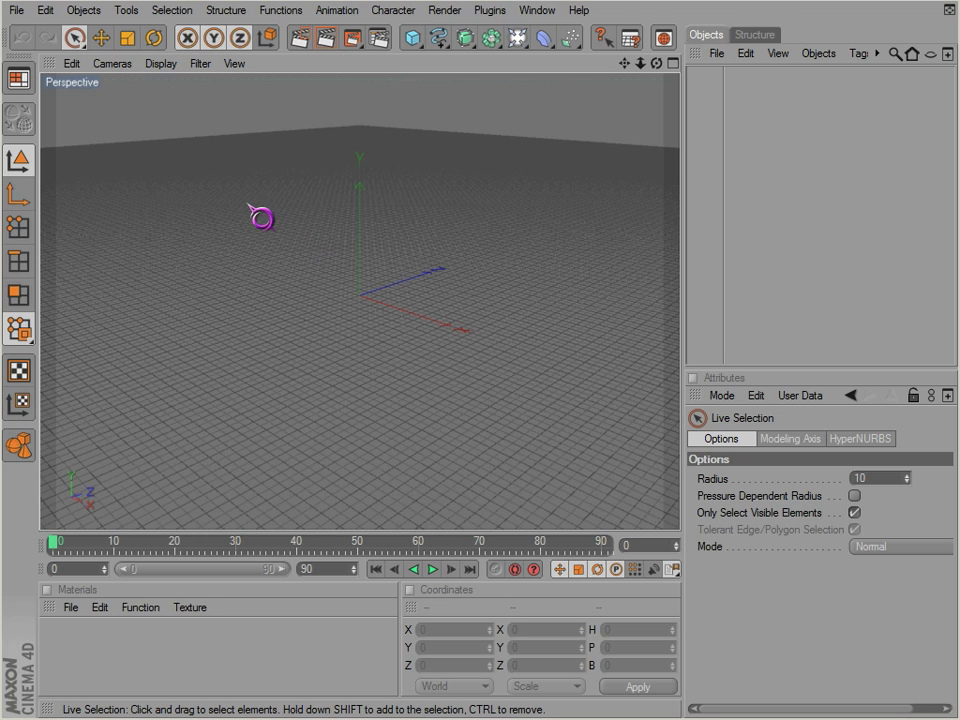
Split the editor into four views, widen Perspective and Right, and maximise then restore Front.
{"action": "middle_click", "coordinate": [322, 262]}
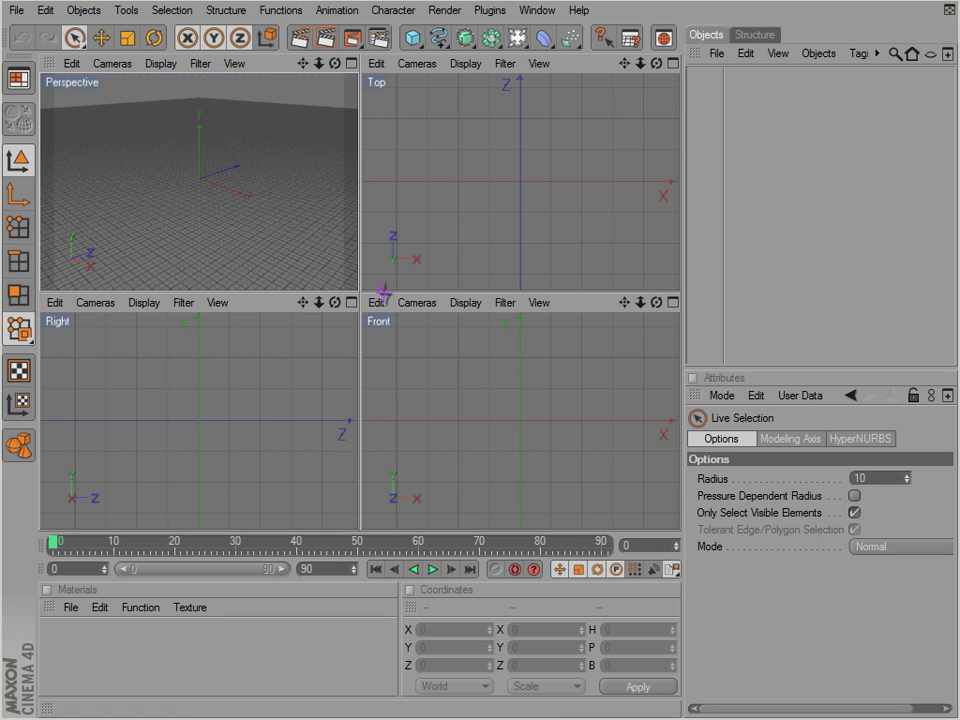
{"action": "mouse_move", "coordinate": [359, 293]}
{"action": "left_mouse_down"}
{"action": "mouse_move", "coordinate": [332, 281]}
{"action": "mouse_move", "coordinate": [292, 216]}
{"action": "mouse_move", "coordinate": [375, 188]}
{"action": "mouse_move", "coordinate": [503, 350]}
{"action": "mouse_move", "coordinate": [382, 422]}
{"action": "mouse_move", "coordinate": [250, 393]}
{"action": "mouse_move", "coordinate": [324, 214]}
{"action": "mouse_move", "coordinate": [349, 289]}
{"action": "mouse_move", "coordinate": [371, 296]}
{"action": "left_mouse_up"}
{"action": "middle_click", "coordinate": [449, 412]}
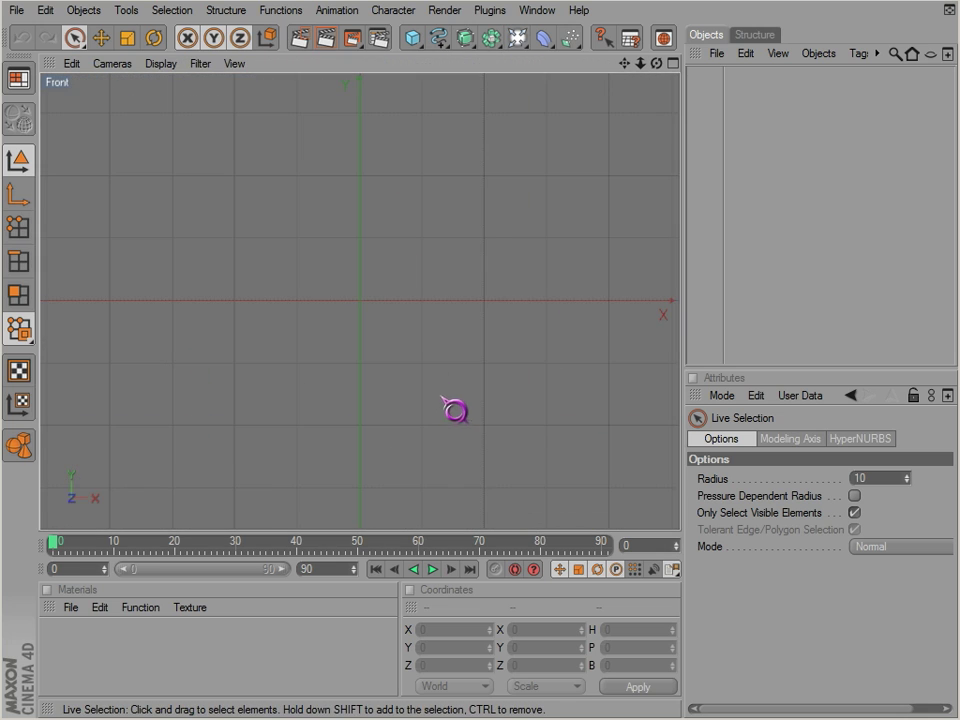
{"action": "middle_click", "coordinate": [410, 326]}
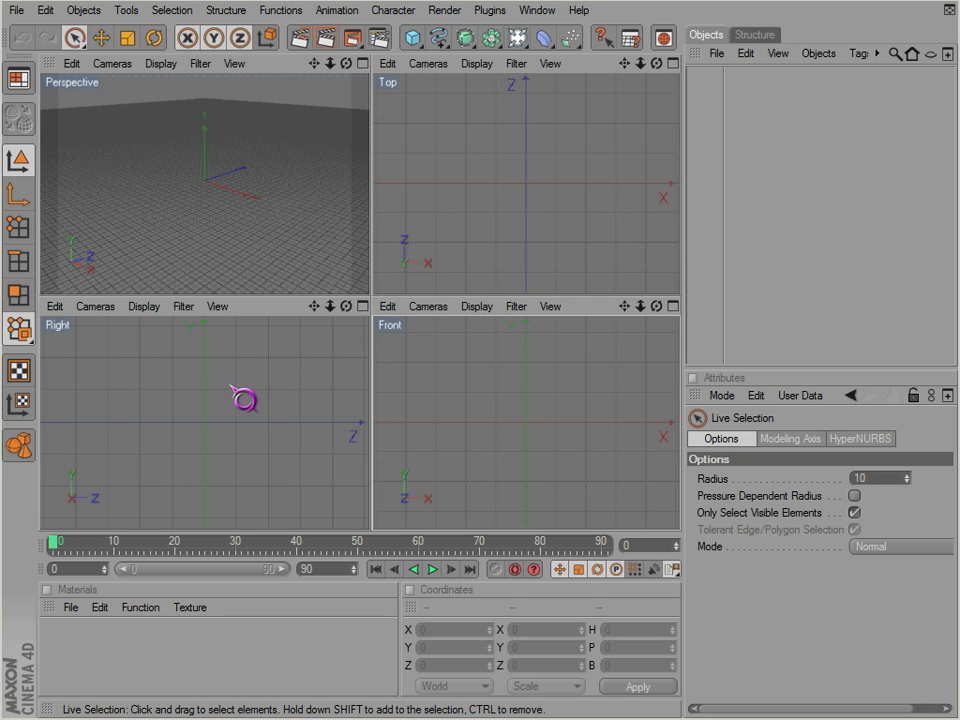
Maximise and restore the Right and Top views, then maximise the Perspective view.
{"action": "middle_click", "coordinate": [246, 399]}
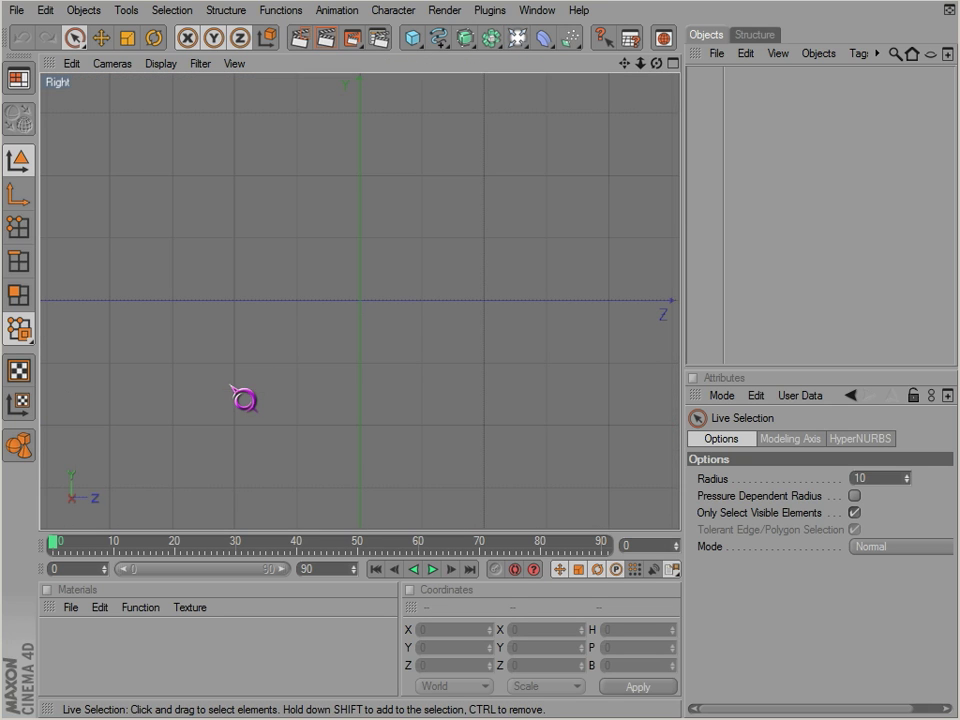
{"action": "middle_click", "coordinate": [92, 125]}
{"action": "middle_click", "coordinate": [420, 129]}
{"action": "middle_click", "coordinate": [258, 160]}
{"action": "middle_click", "coordinate": [270, 210]}
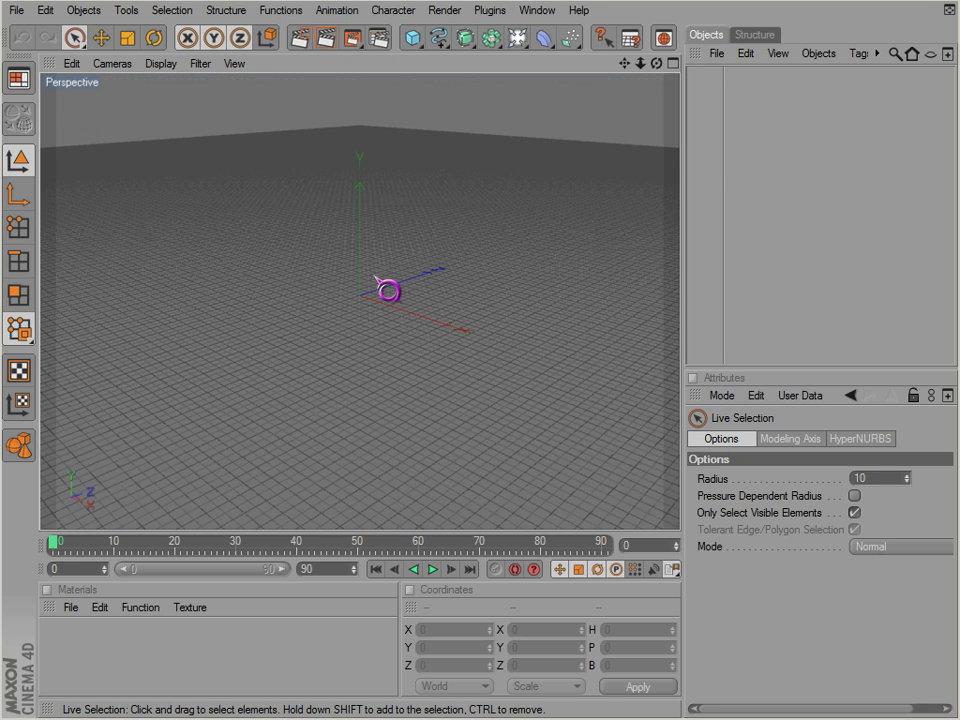
Try the Left, Right, Bottom, Military and Frog cameras in turn.
{"action": "left_click", "coordinate": [111, 64]}
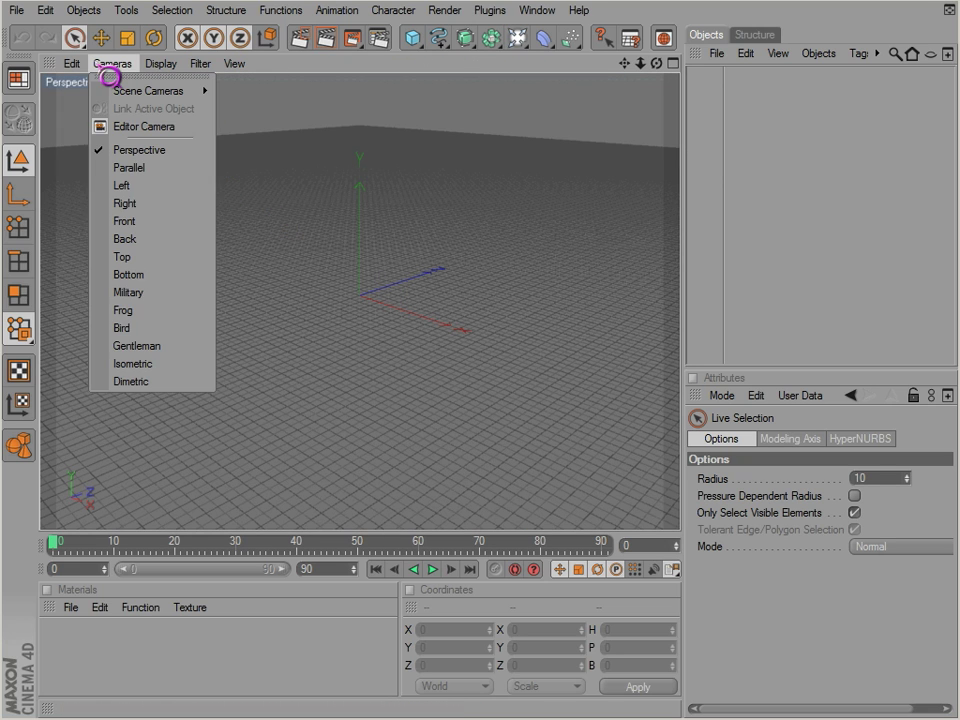
{"action": "left_click", "coordinate": [128, 186]}
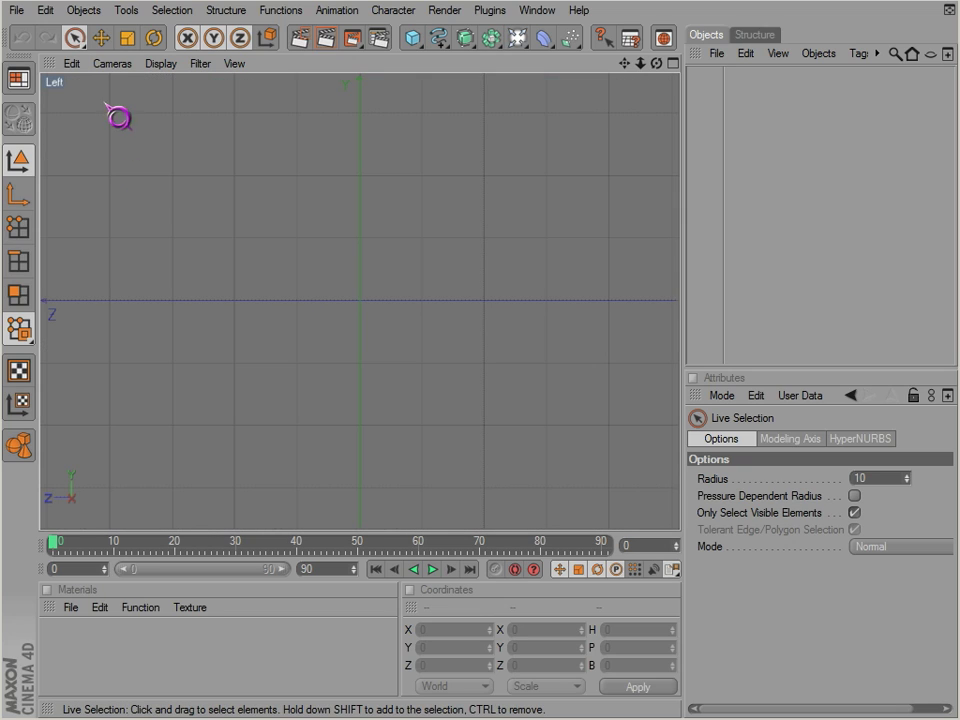
{"action": "left_click", "coordinate": [112, 64]}
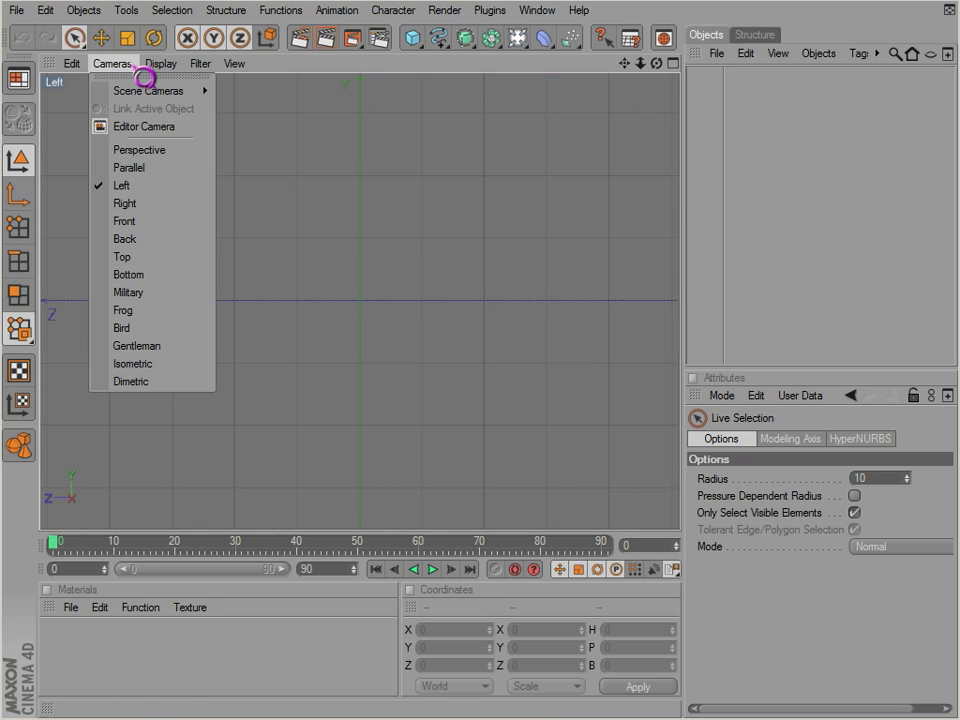
{"action": "left_click", "coordinate": [138, 208]}
{"action": "left_click", "coordinate": [128, 66]}
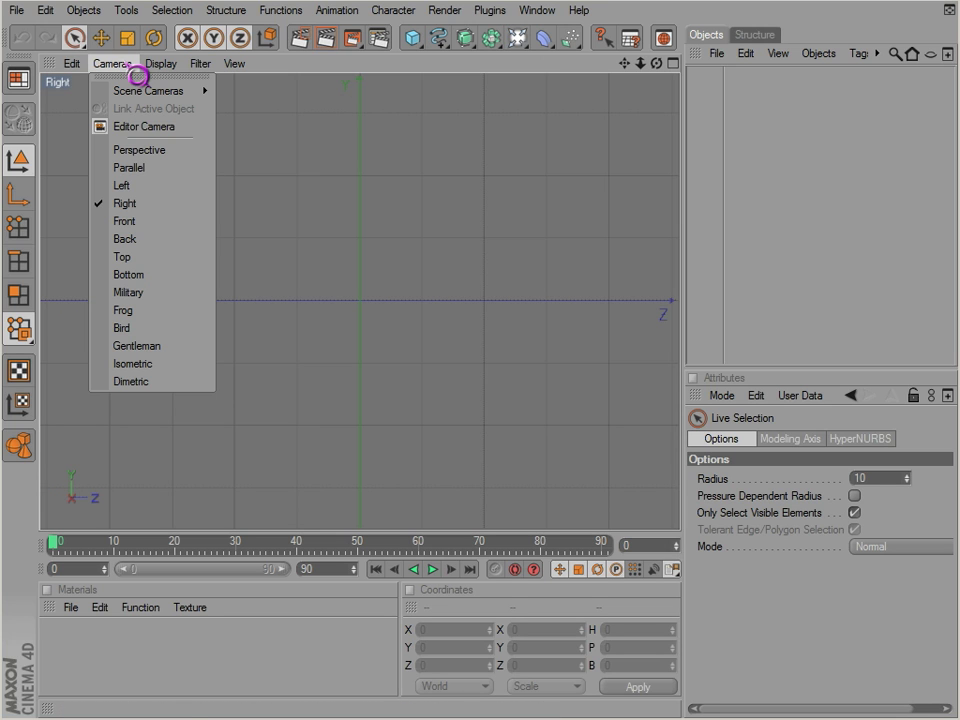
{"action": "left_click", "coordinate": [132, 276]}
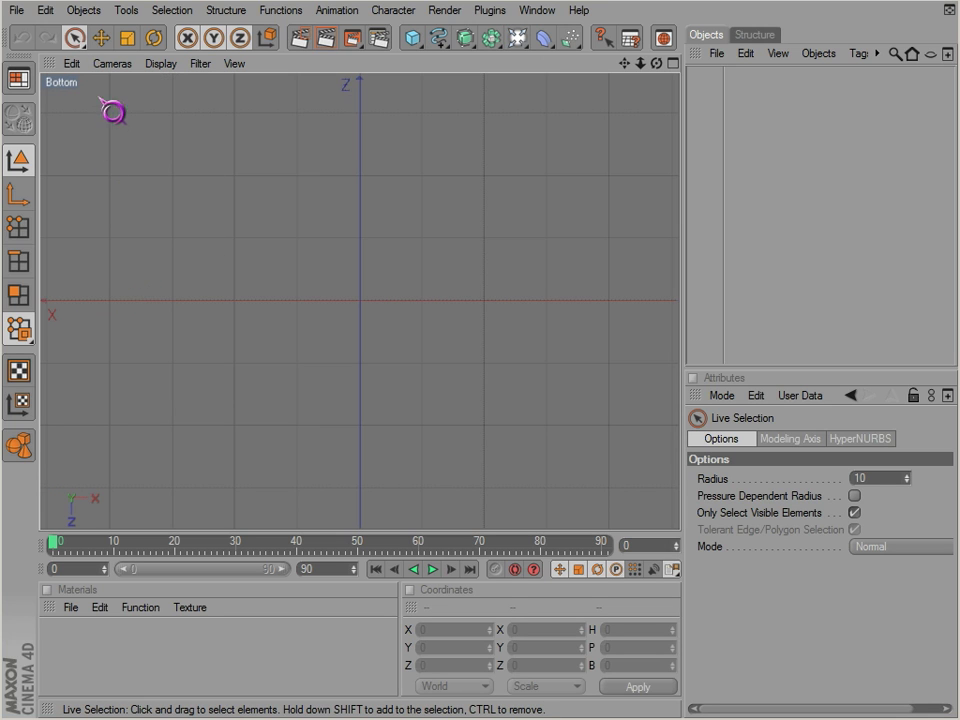
{"action": "left_click", "coordinate": [112, 64]}
{"action": "left_click", "coordinate": [130, 292]}
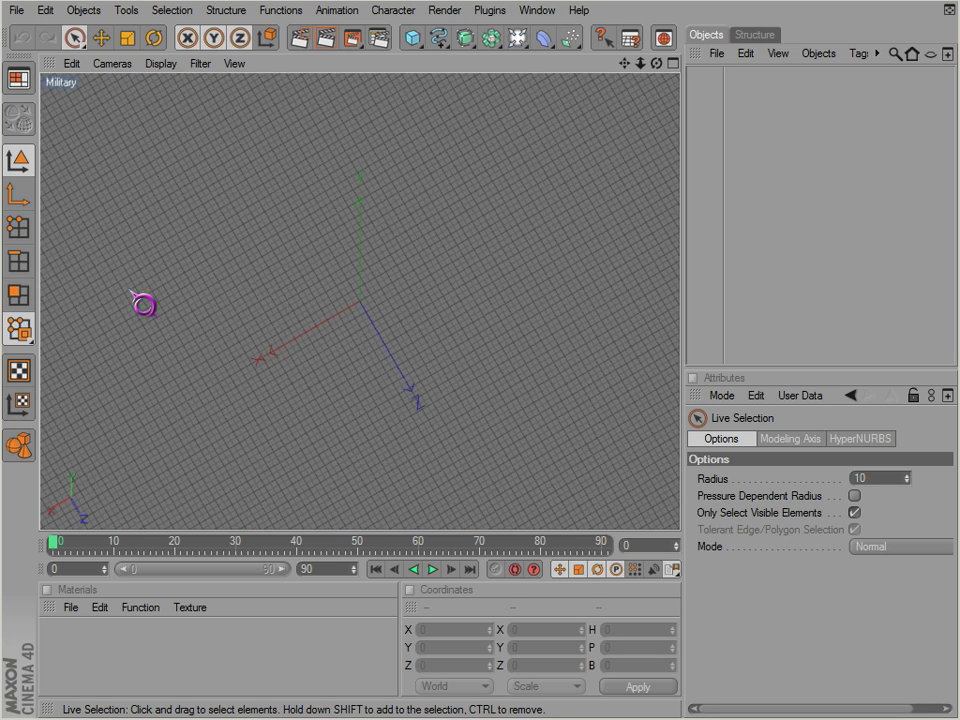
{"action": "left_click", "coordinate": [128, 65]}
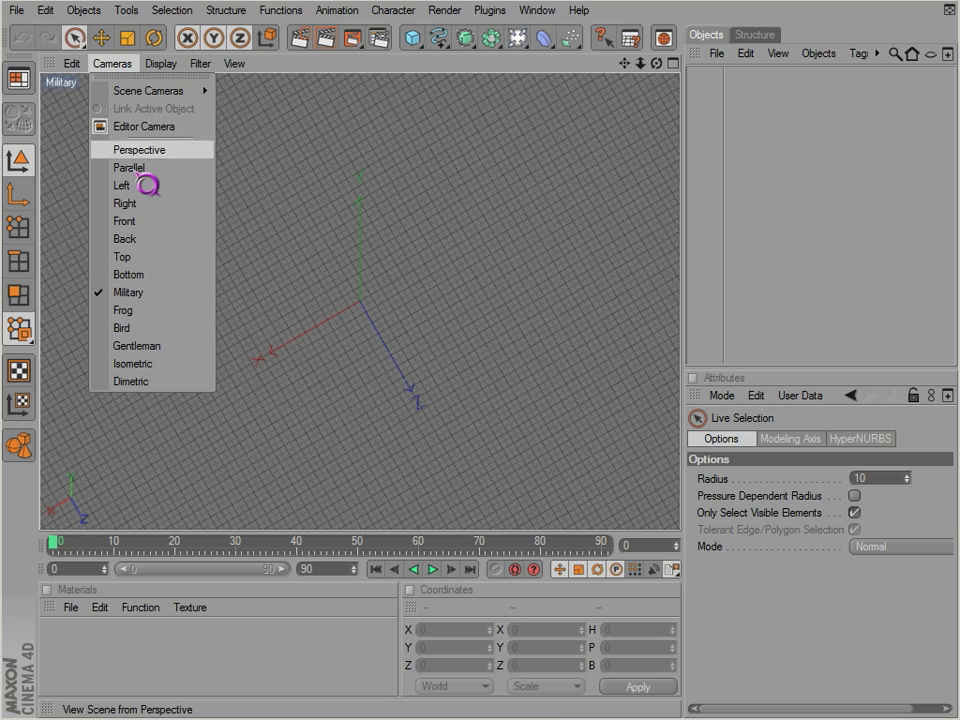
{"action": "left_click", "coordinate": [163, 314]}
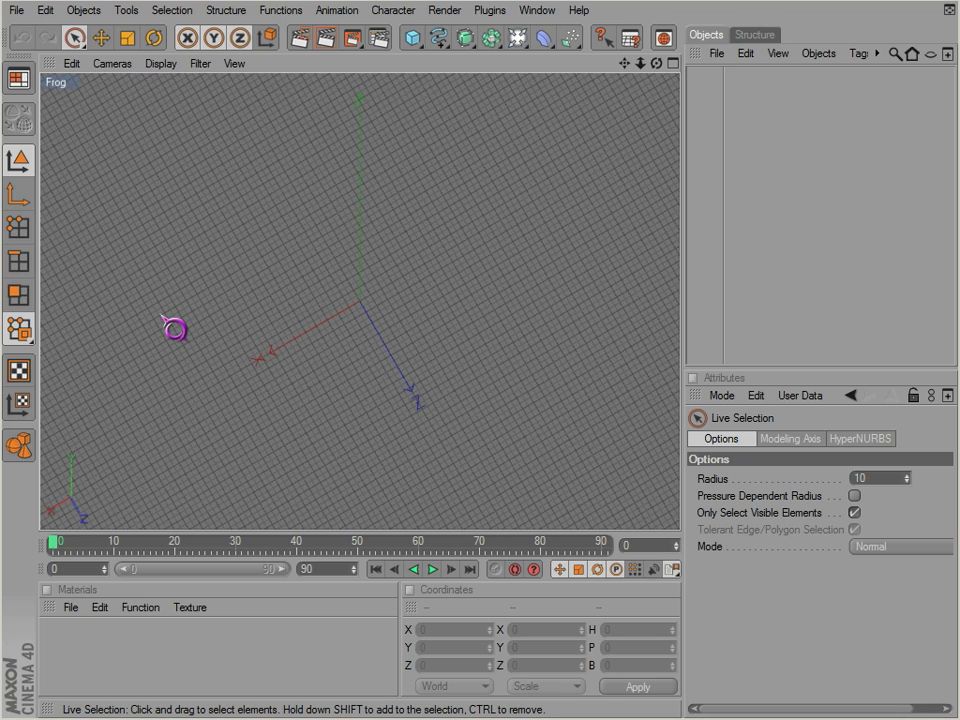
Try the Bird, Gentleman, Perspective and Isometric cameras, then settle on Parallel and orbit it.
{"action": "left_click", "coordinate": [112, 64]}
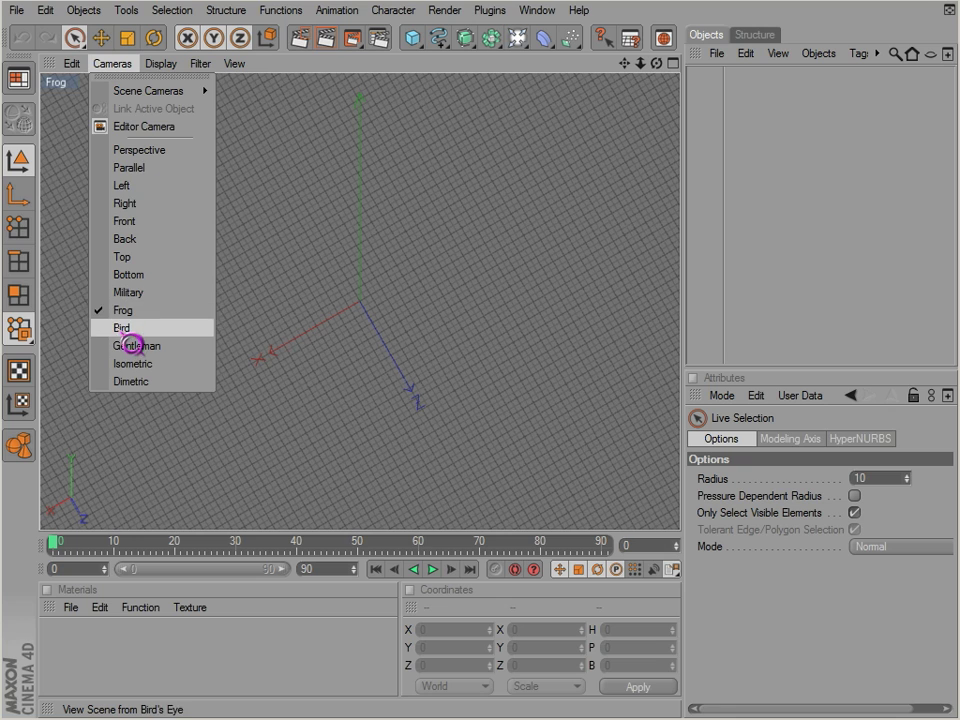
{"action": "left_click", "coordinate": [125, 330]}
{"action": "left_click", "coordinate": [115, 65]}
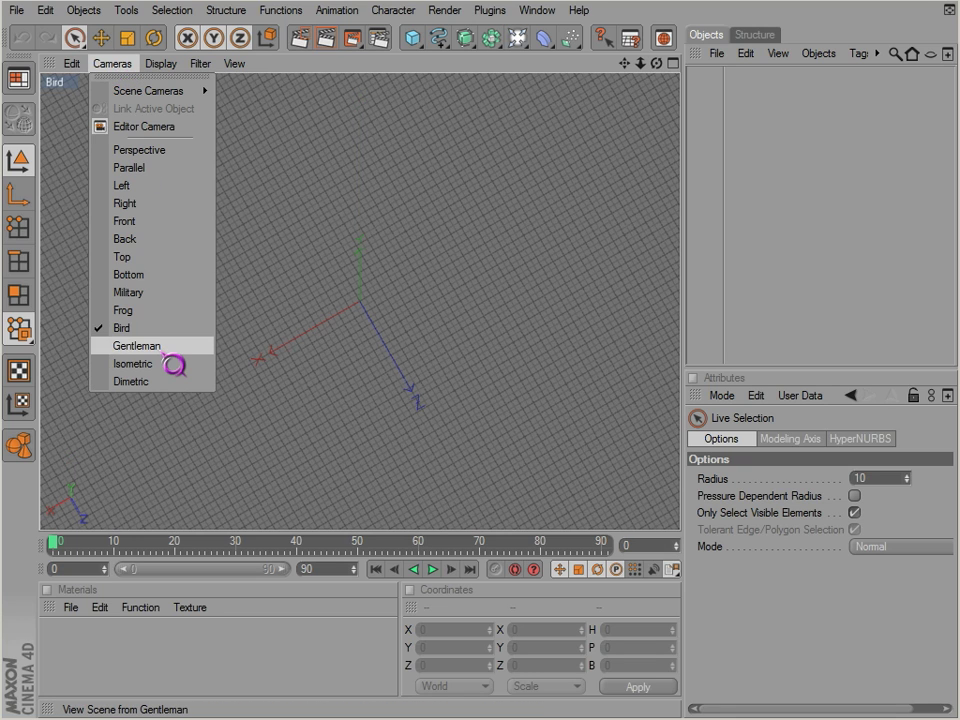
{"action": "left_click", "coordinate": [137, 345]}
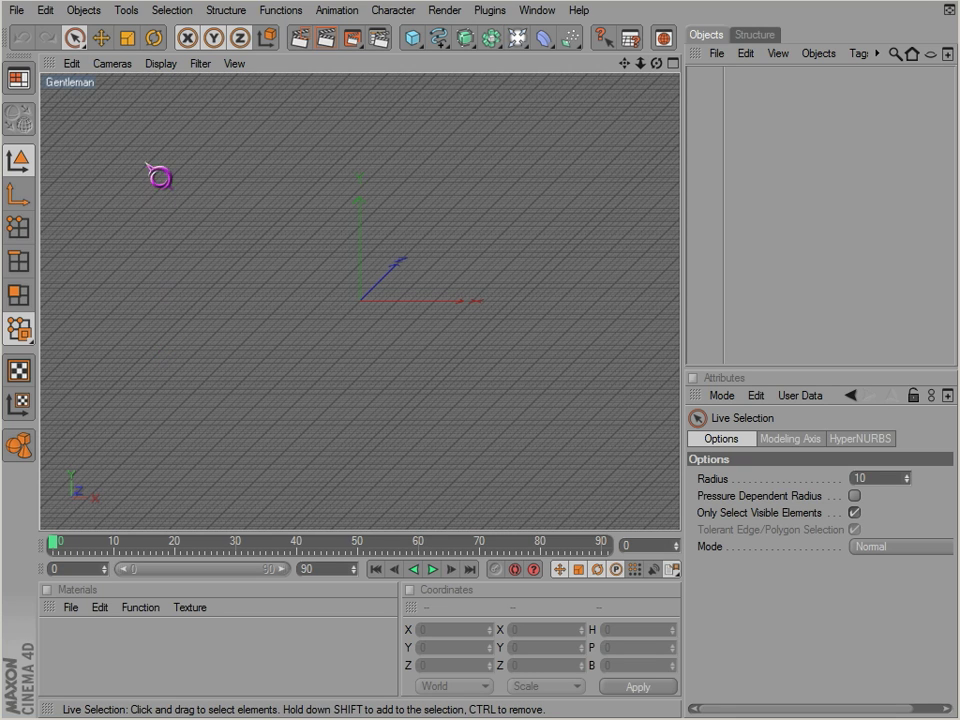
{"action": "left_click", "coordinate": [118, 63]}
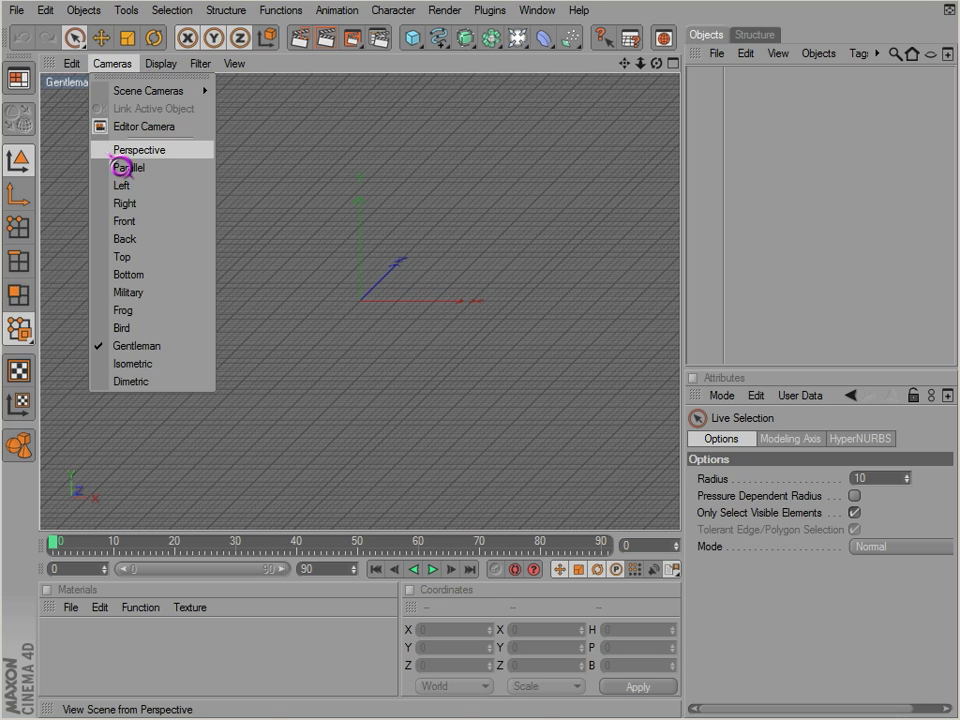
{"action": "left_click", "coordinate": [118, 155]}
{"action": "left_click", "coordinate": [112, 65]}
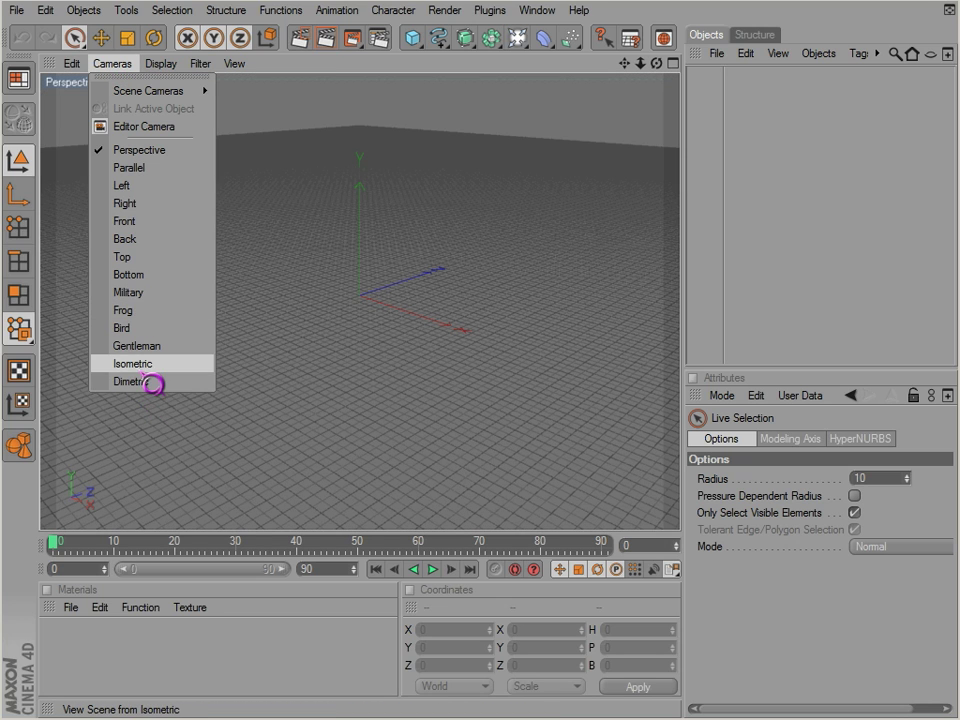
{"action": "left_click", "coordinate": [141, 370]}
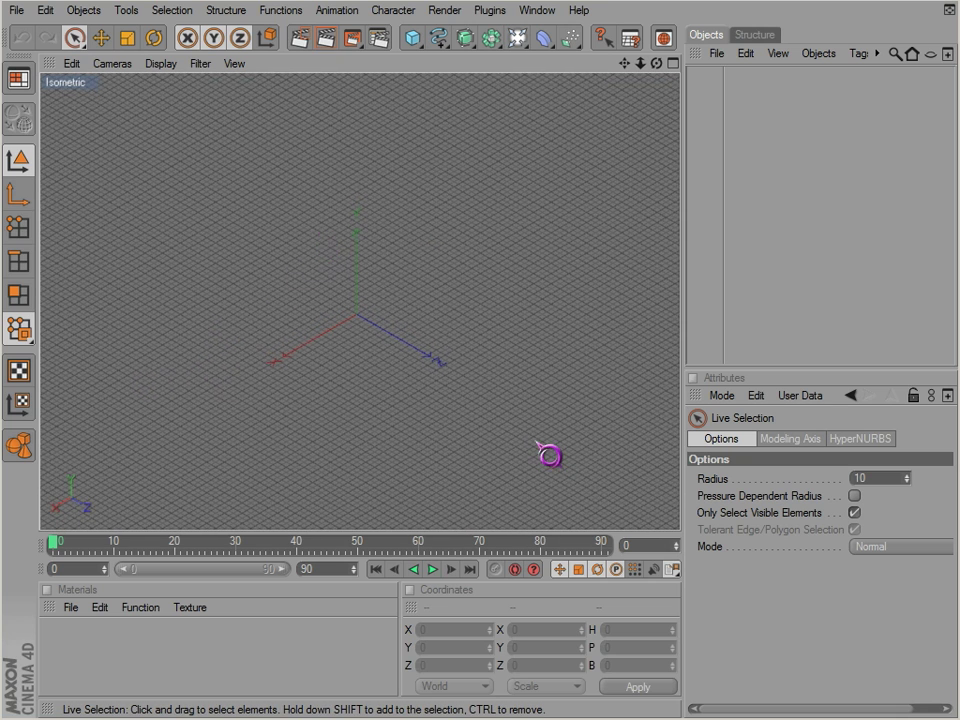
{"action": "mouse_move", "coordinate": [360, 278]}
{"action": "middle_mouse_down", "text": "alt"}
{"action": "mouse_move", "coordinate": [546, 454]}
{"action": "mouse_move", "coordinate": [364, 279]}
{"action": "middle_mouse_up", "text": "alt"}
{"action": "left_click", "coordinate": [112, 63]}
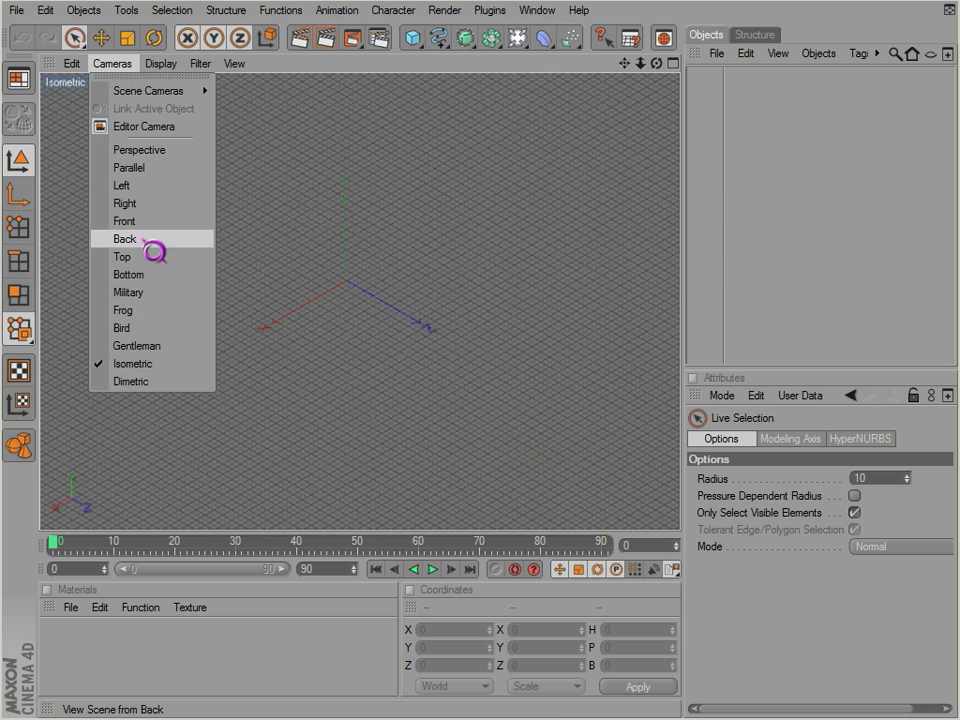
{"action": "left_click", "coordinate": [150, 168]}
{"action": "left_click_drag", "start_coordinate": [182, 182], "coordinate": [345, 186], "text": "alt"}
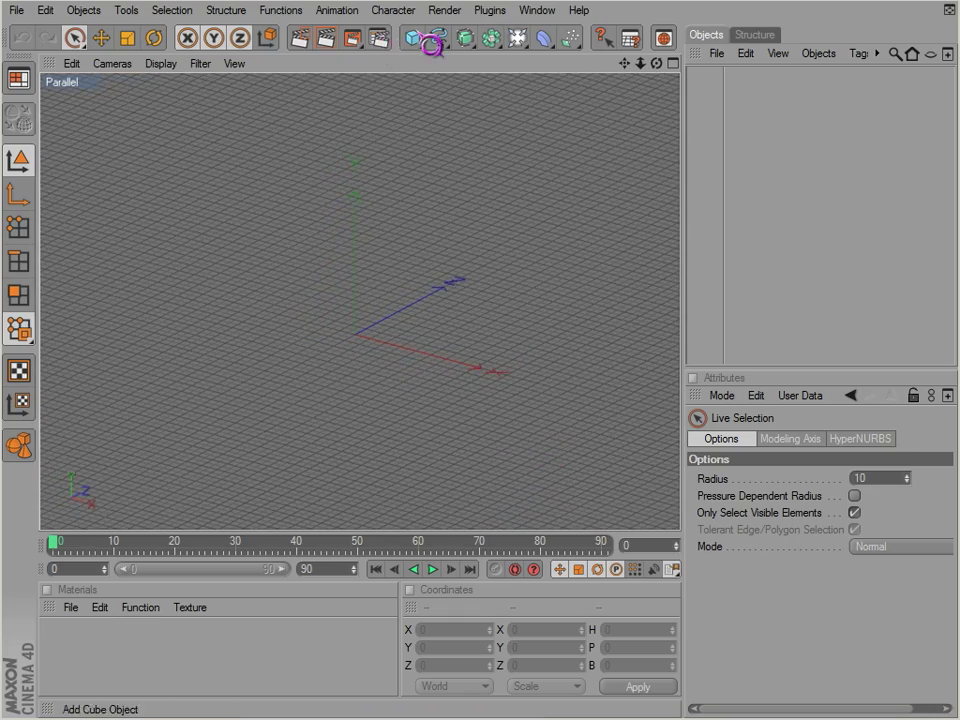
Add a 200 × 200 × 200 cube and orbit the Parallel view to look steeply down on it.
{"action": "left_click", "coordinate": [414, 38]}
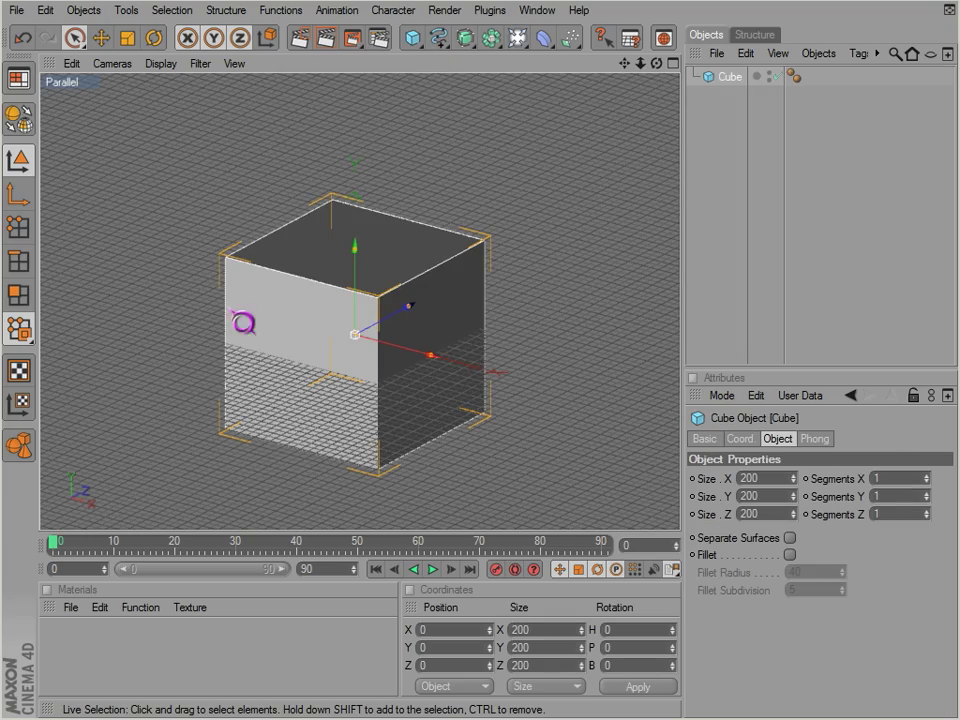
{"action": "mouse_move", "coordinate": [253, 345]}
{"action": "left_mouse_down", "text": "alt"}
{"action": "mouse_move", "coordinate": [551, 454]}
{"action": "mouse_move", "coordinate": [255, 366]}
{"action": "left_mouse_up", "text": "alt"}
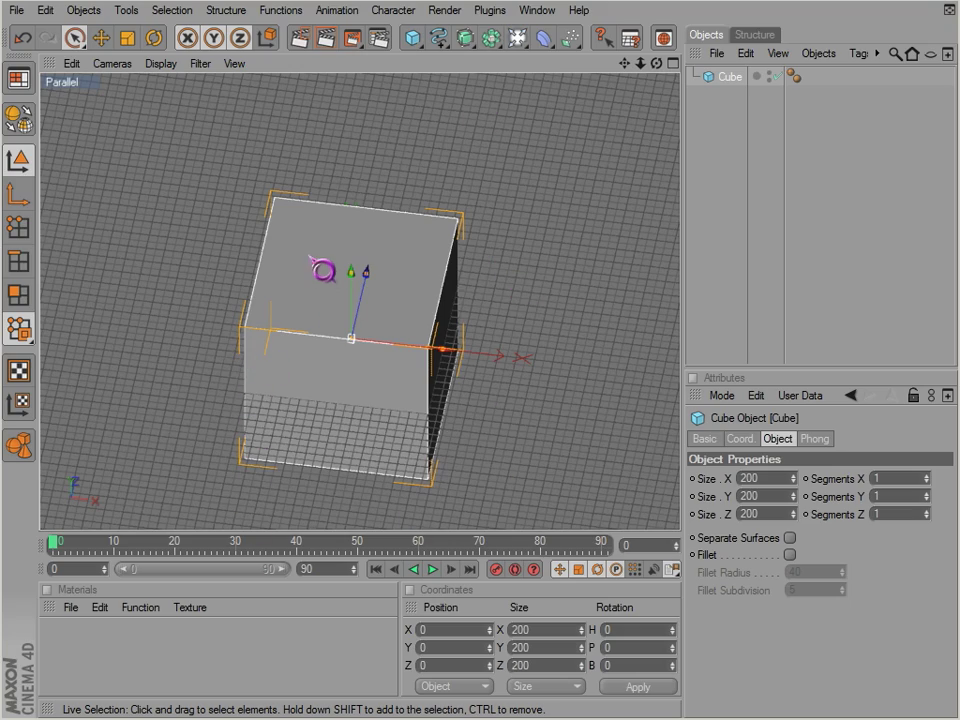
{"action": "mouse_move", "coordinate": [321, 270]}
{"action": "left_mouse_down", "text": "alt"}
{"action": "mouse_move", "coordinate": [550, 456]}
{"action": "mouse_move", "coordinate": [321, 275]}
{"action": "left_mouse_up", "text": "alt"}
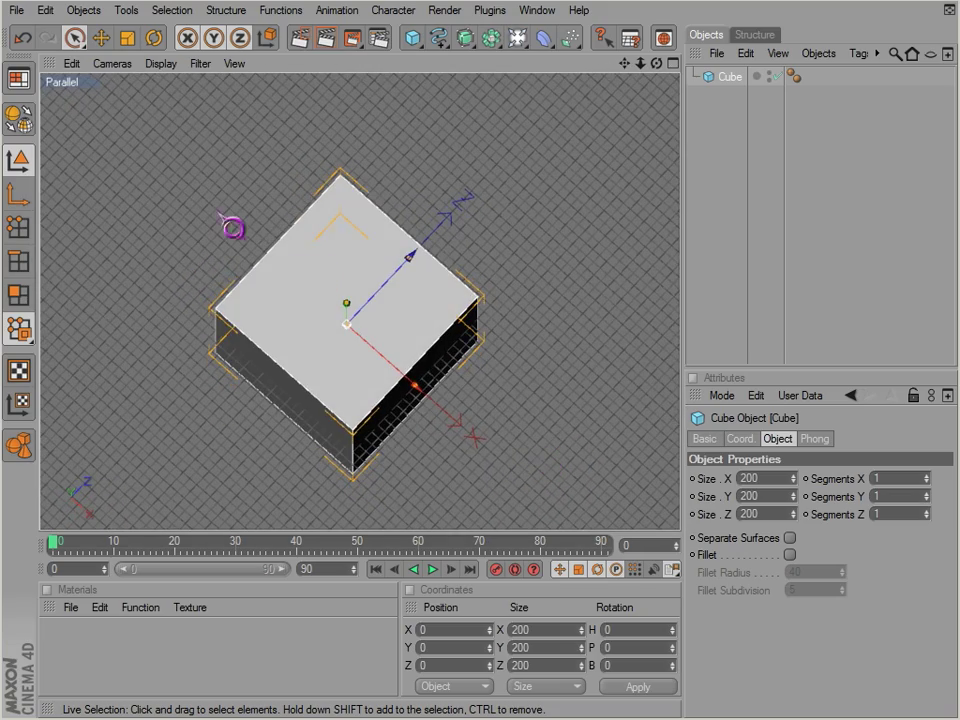
Show the cube in Lines display mode and orbit to an isometric angle.
{"action": "left_click", "coordinate": [130, 68]}
{"action": "mouse_move", "coordinate": [165, 69]}
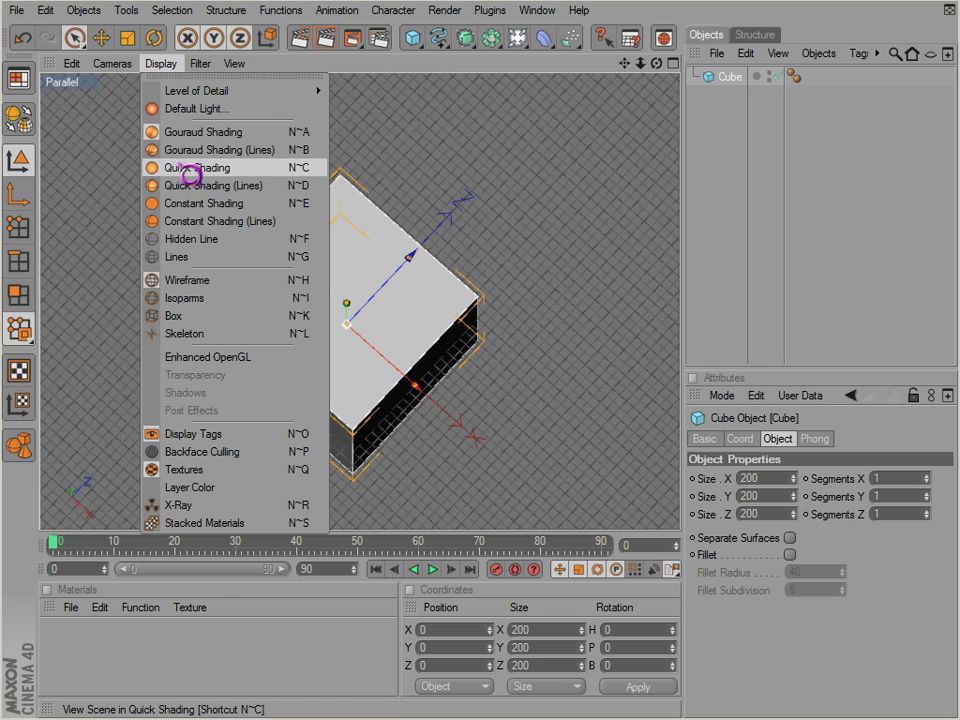
{"action": "left_click", "coordinate": [178, 257]}
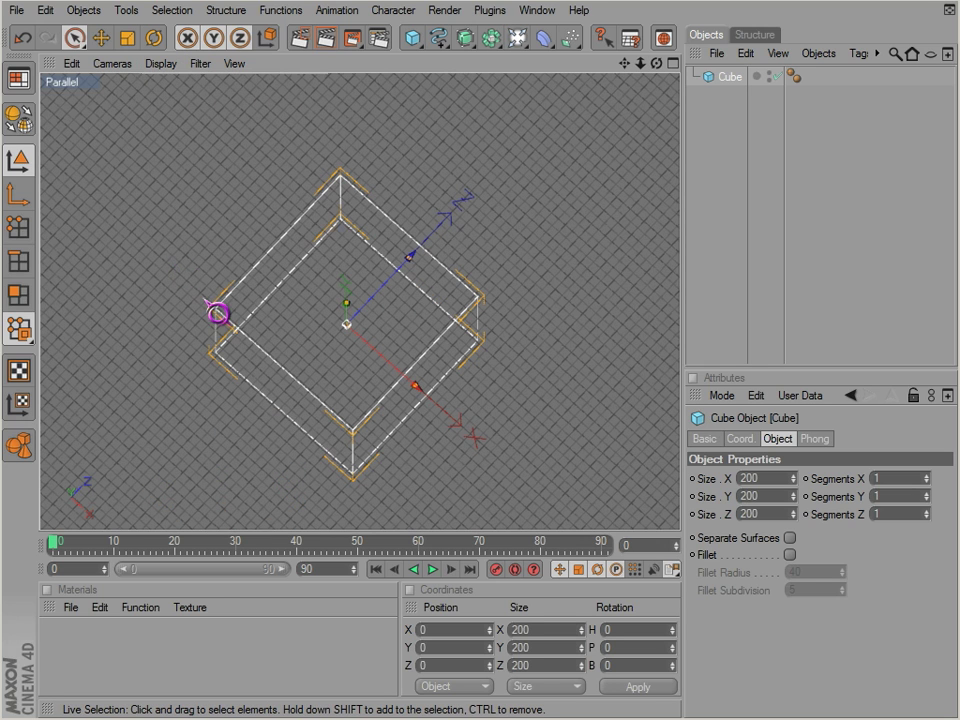
{"action": "mouse_move", "coordinate": [217, 314]}
{"action": "left_mouse_down", "text": "alt"}
{"action": "mouse_move", "coordinate": [551, 452]}
{"action": "mouse_move", "coordinate": [217, 300]}
{"action": "left_mouse_up", "text": "alt"}
{"action": "left_click", "coordinate": [160, 63]}
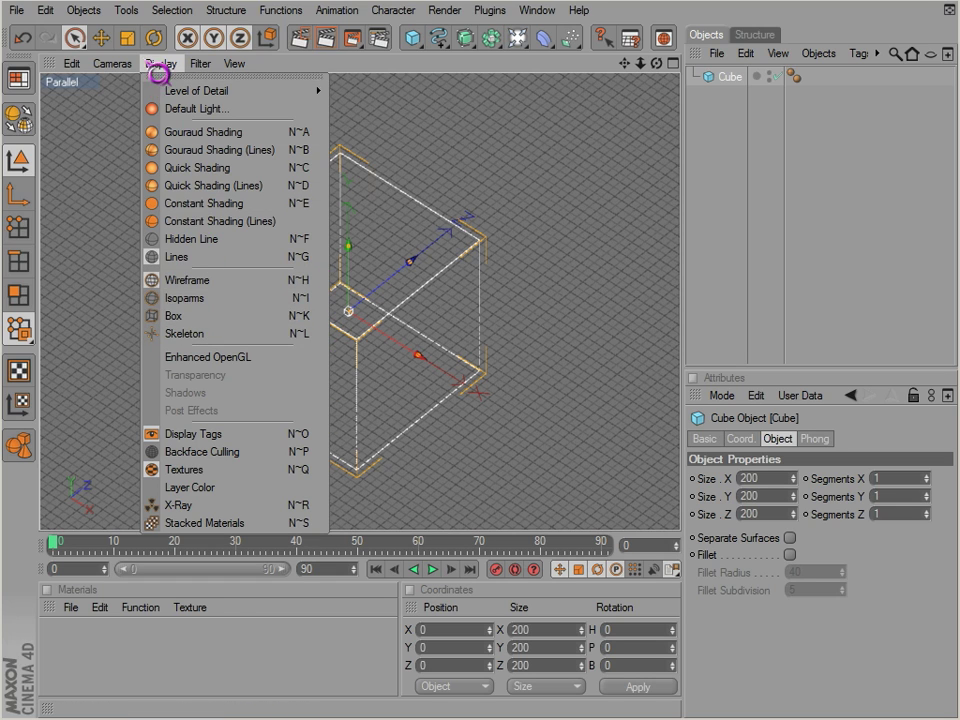
{"action": "left_click", "coordinate": [161, 64]}
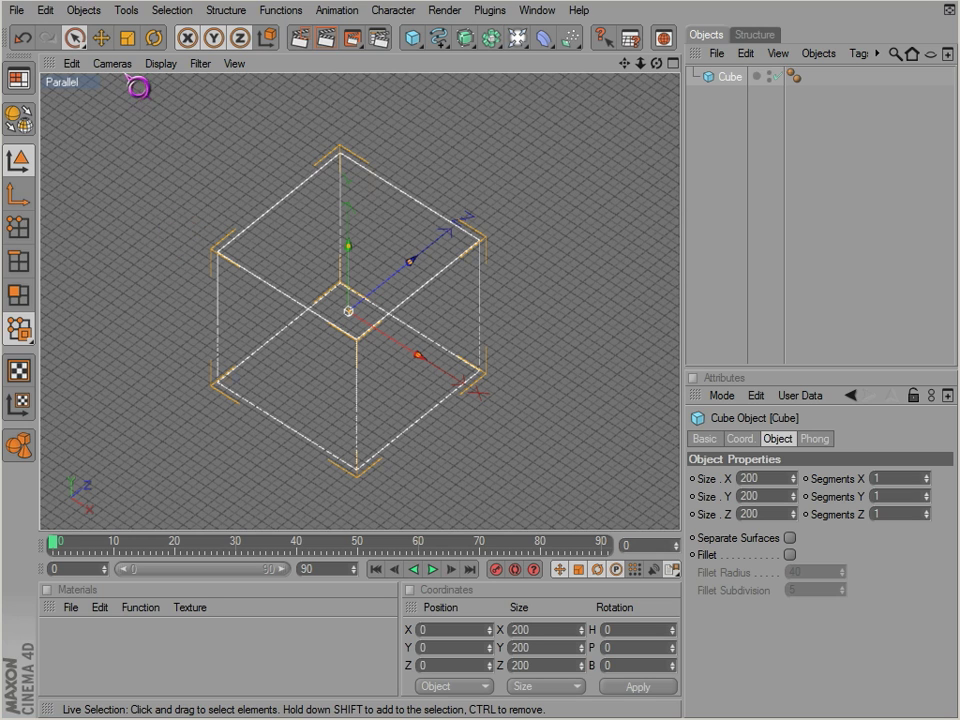
Display the cube with Gouraud Shading, then Gouraud Shading (Lines), and deselect it.
{"action": "left_click", "coordinate": [158, 64]}
{"action": "left_click", "coordinate": [182, 131]}
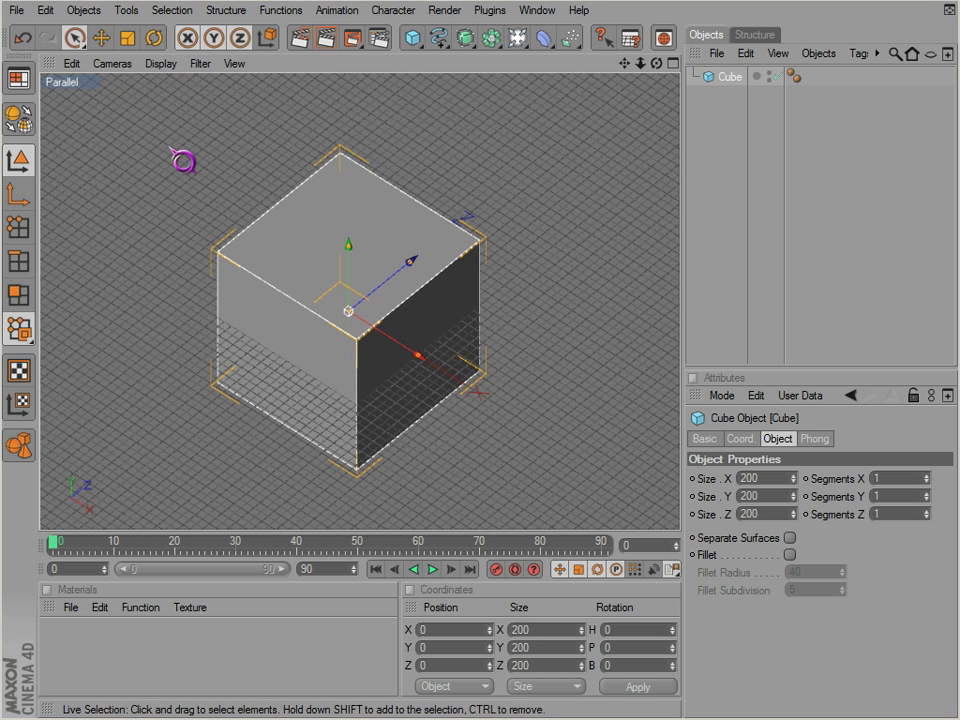
{"action": "left_click", "coordinate": [160, 63]}
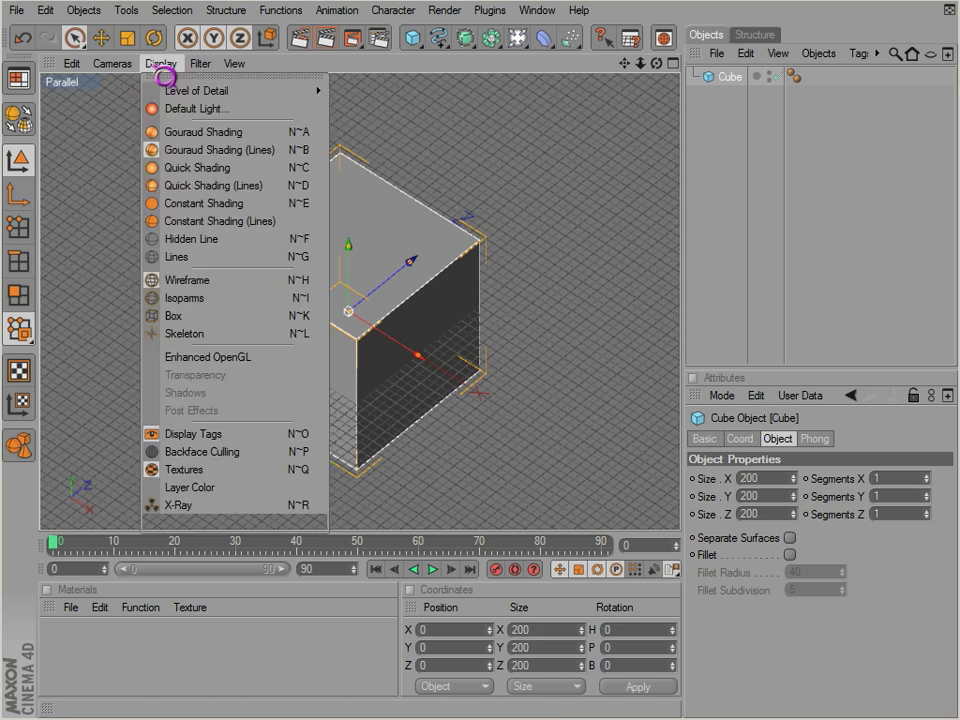
{"action": "left_click", "coordinate": [190, 150]}
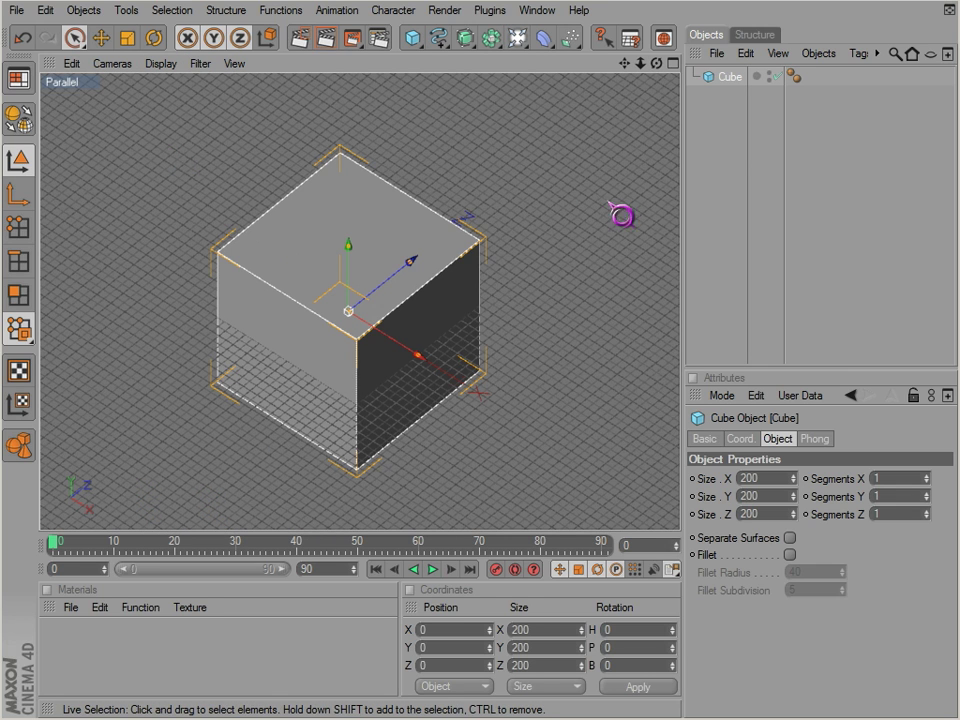
{"action": "left_click", "coordinate": [729, 146]}
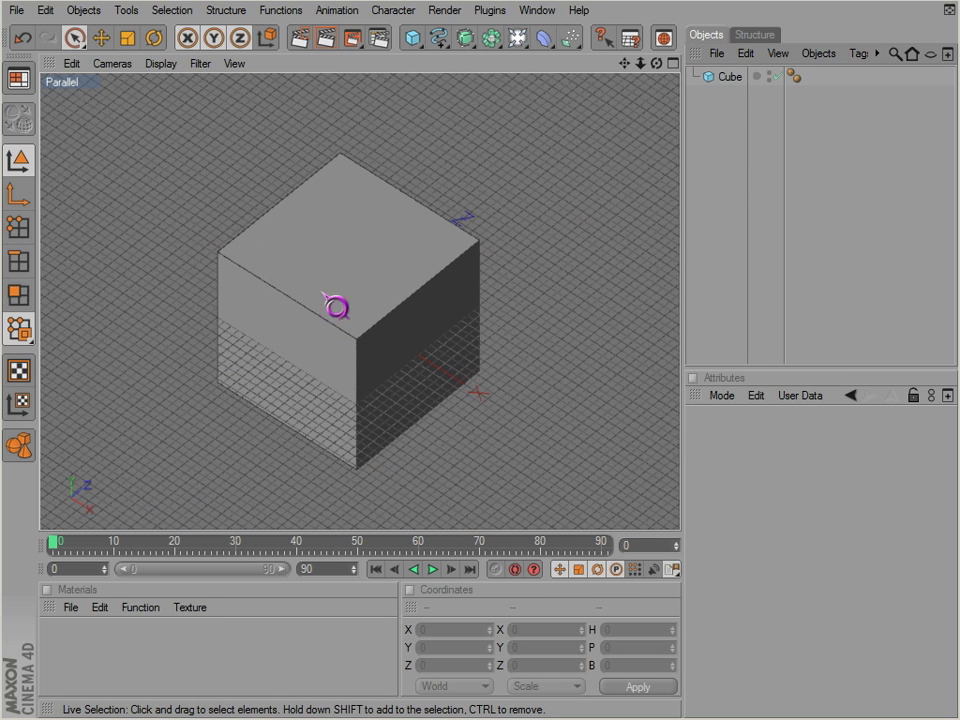
{"action": "left_click_drag", "start_coordinate": [335, 307], "coordinate": [336, 281], "text": "alt"}
Switch the view to the Perspective camera, frame the cube from above, and add a Sphere primitive.
{"action": "left_click", "coordinate": [130, 64]}
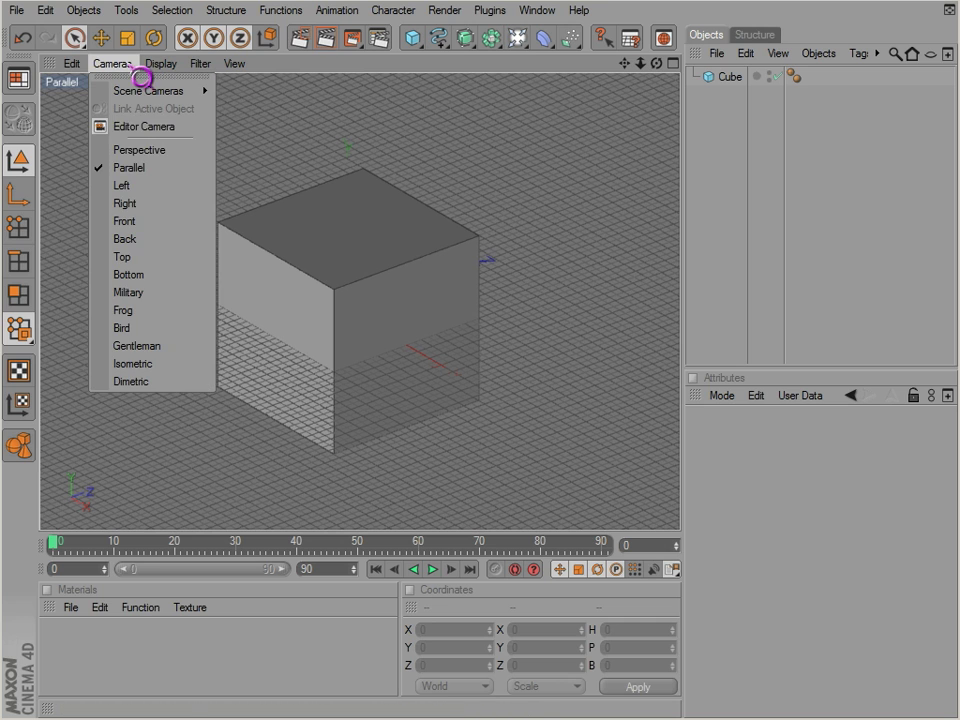
{"action": "left_click", "coordinate": [137, 155]}
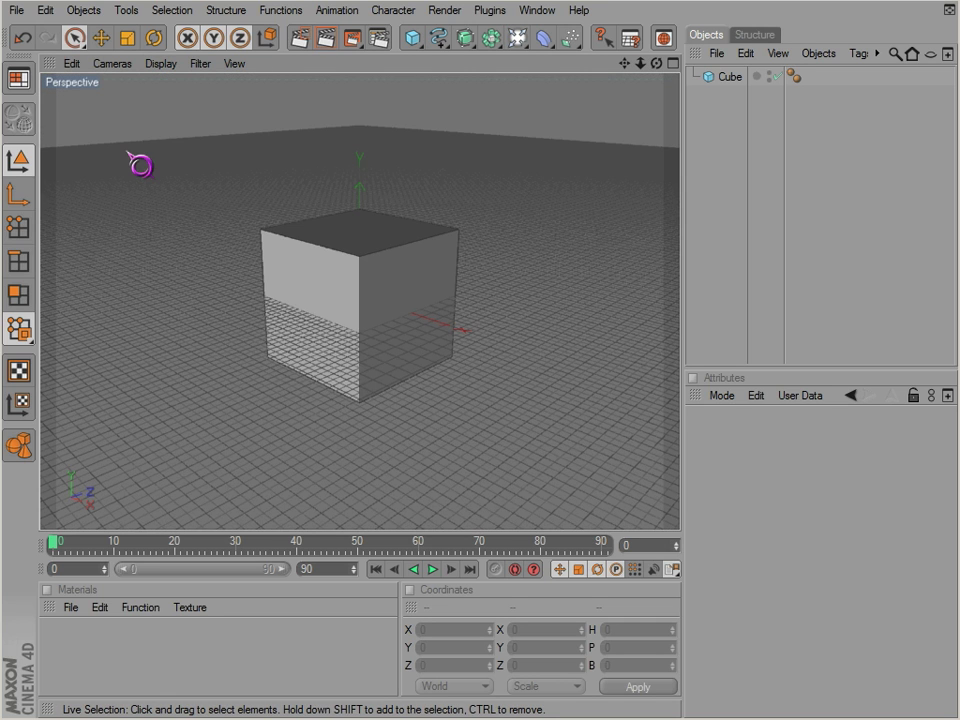
{"action": "left_click_drag", "start_coordinate": [338, 356], "coordinate": [548, 455], "text": "alt"}
{"action": "right_click_drag", "start_coordinate": [548, 455], "coordinate": [332, 339], "text": "alt"}
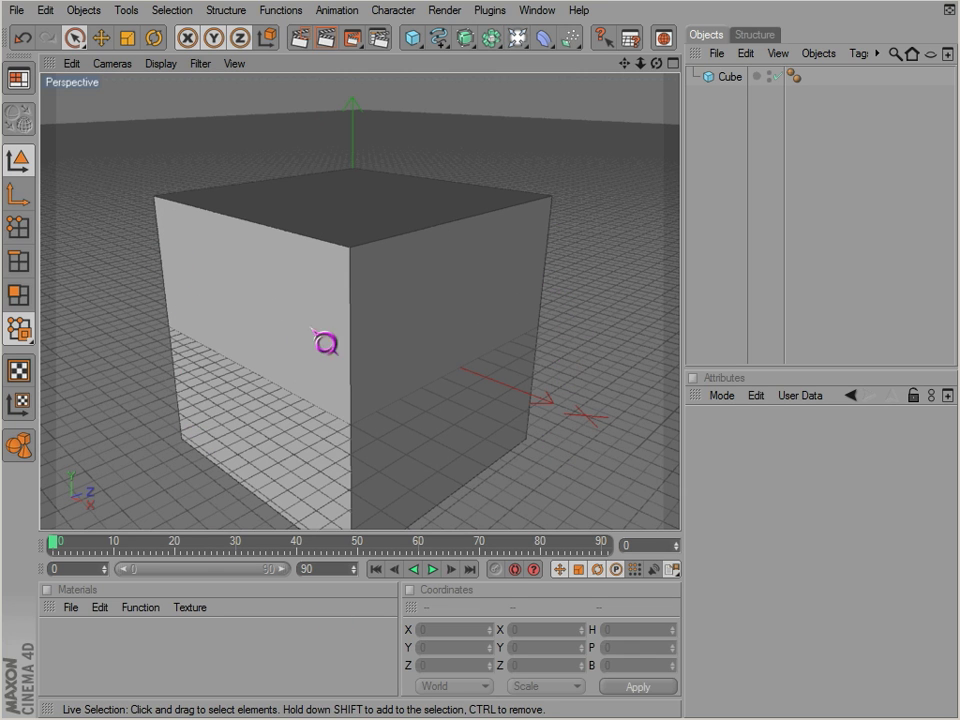
{"action": "right_click_drag", "start_coordinate": [325, 343], "coordinate": [354, 332], "text": "alt"}
{"action": "left_click_drag", "start_coordinate": [354, 332], "coordinate": [395, 290], "text": "alt"}
{"action": "left_click_drag", "start_coordinate": [415, 38], "coordinate": [590, 60]}
Delete the cube and view the remaining sphere with smooth Gouraud shading.
{"action": "left_click", "coordinate": [700, 93]}
{"action": "key", "text": "Delete"}
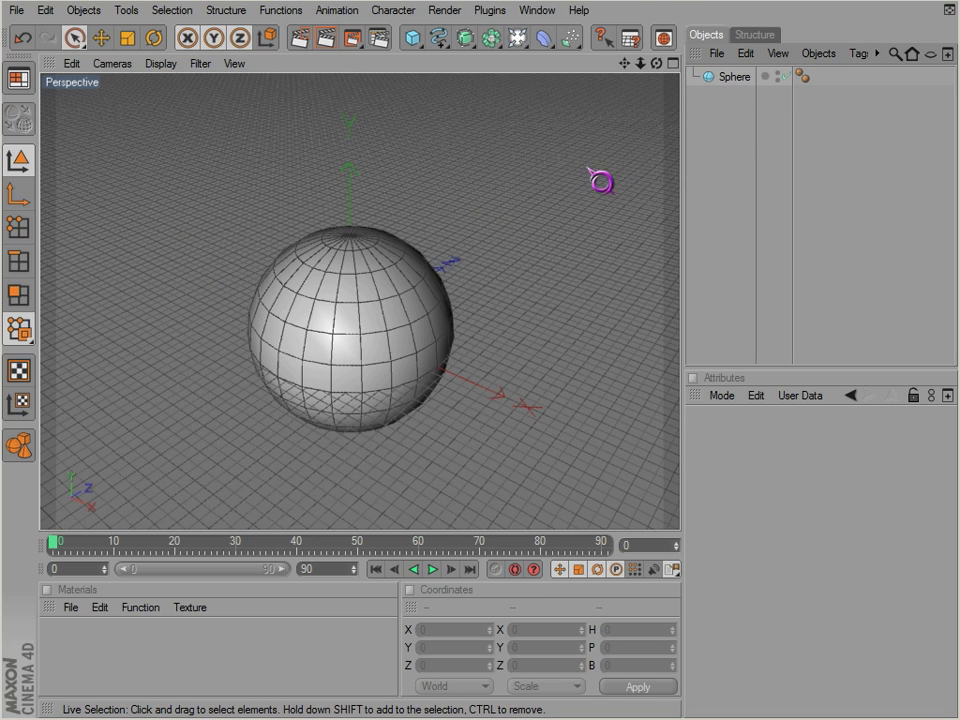
{"action": "left_click_drag", "start_coordinate": [471, 272], "coordinate": [396, 336], "text": "alt"}
{"action": "key", "text": "n"}
{"action": "key", "text": "a"}
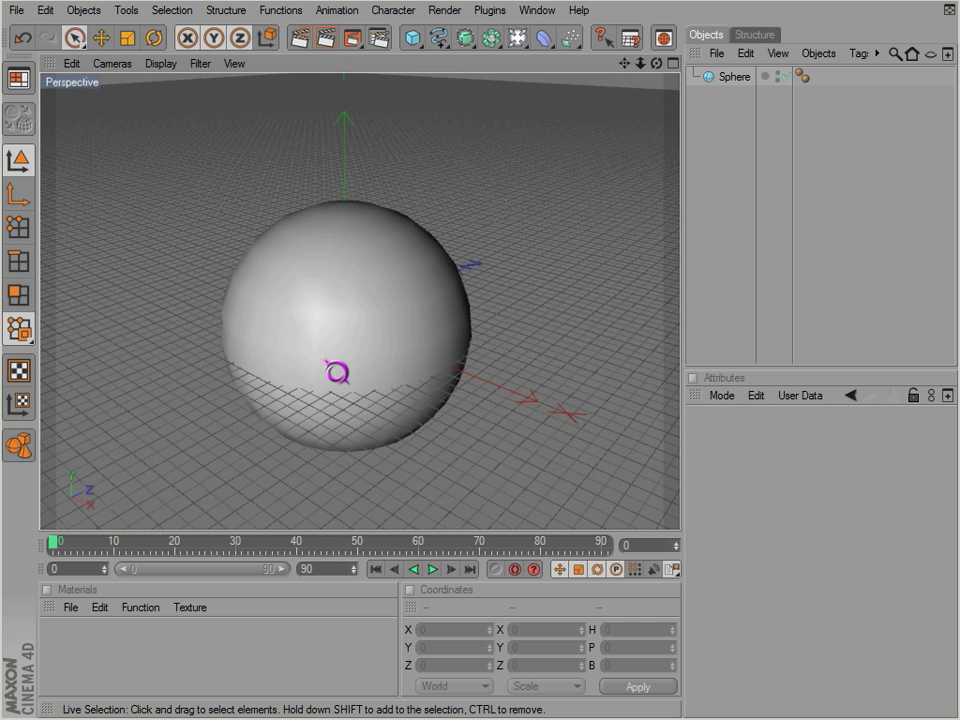
Compare Gouraud Shading (Lines) with plain Gouraud on the sphere, ending in Hidden Line display.
{"action": "key", "text": "n"}
{"action": "key", "text": "n"}
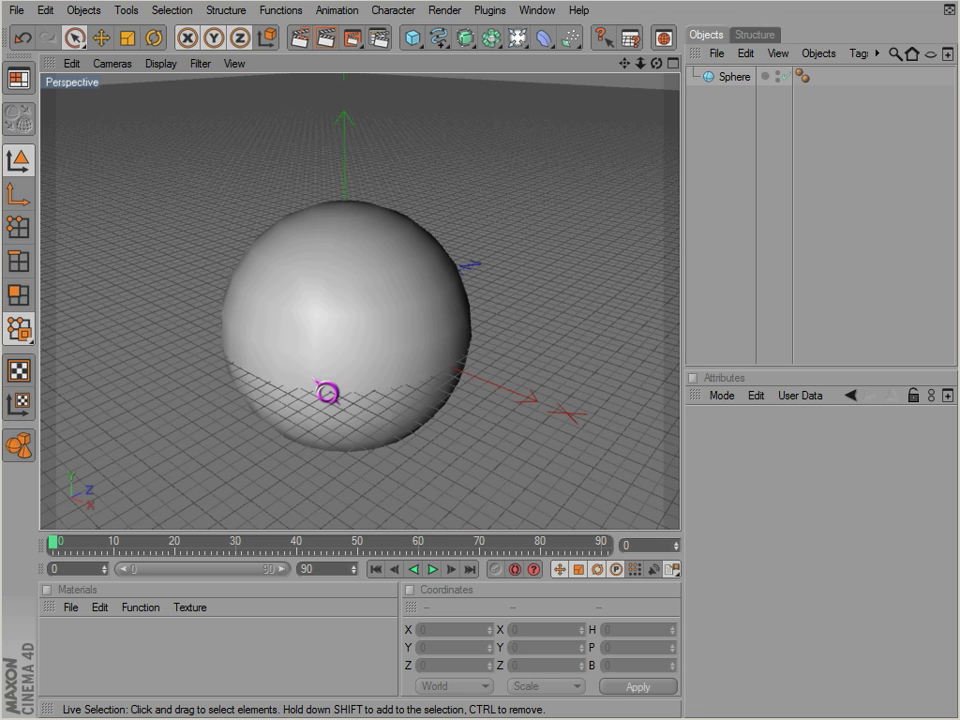
{"action": "key", "text": "n"}
{"action": "key", "text": "b"}
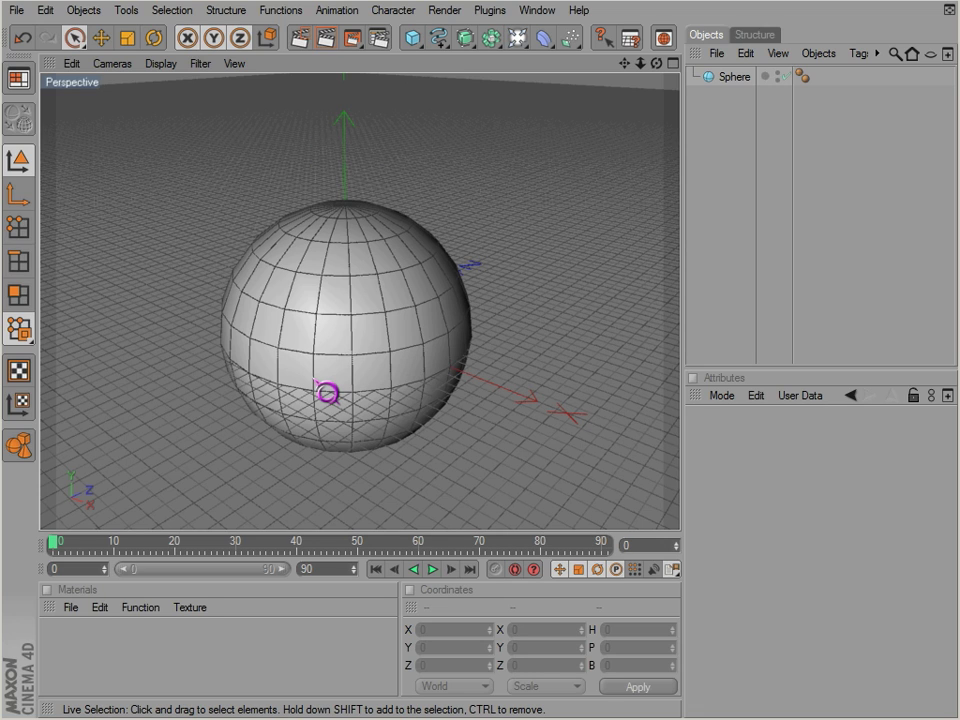
{"action": "key", "text": "n"}
{"action": "key", "text": "a"}
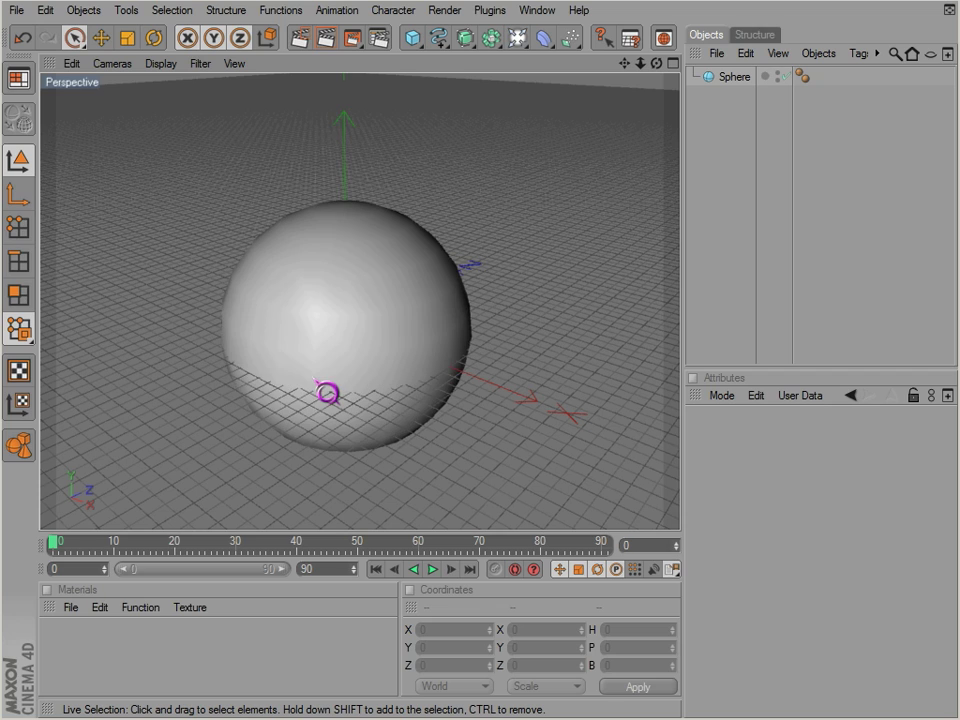
{"action": "key", "text": "n"}
{"action": "key", "text": "n"}
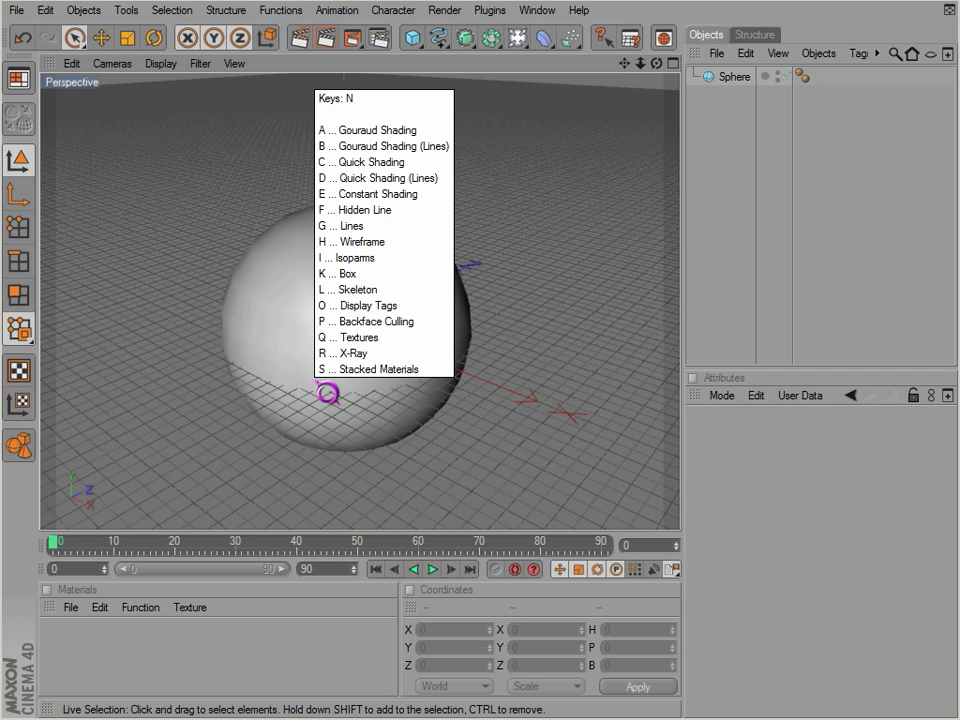
{"action": "key", "text": "b"}
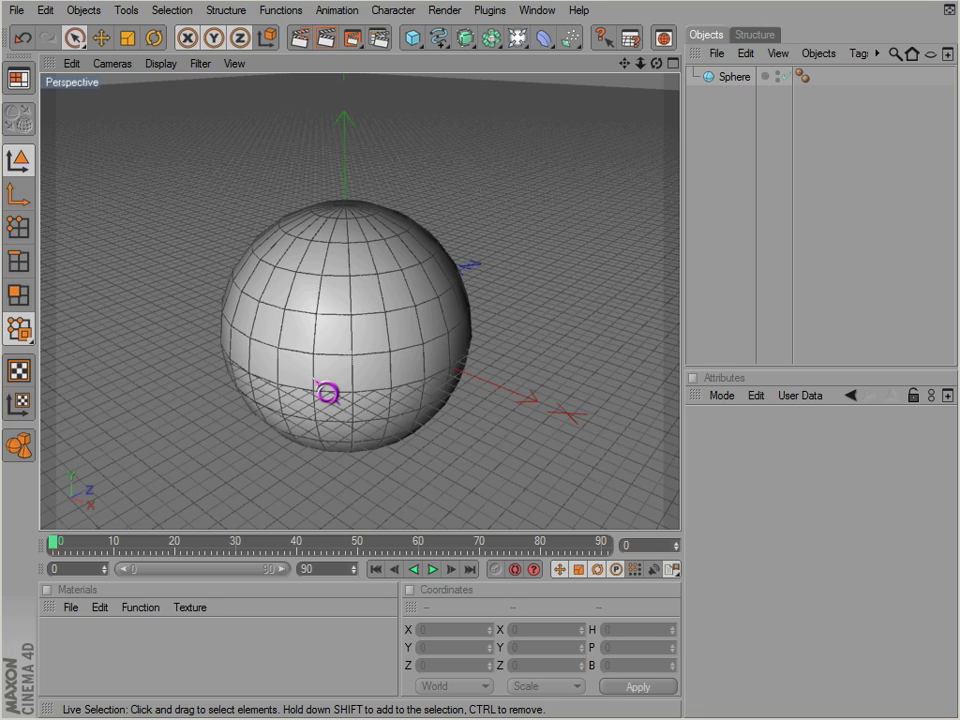
{"action": "key", "text": "n"}
{"action": "key", "text": "a"}
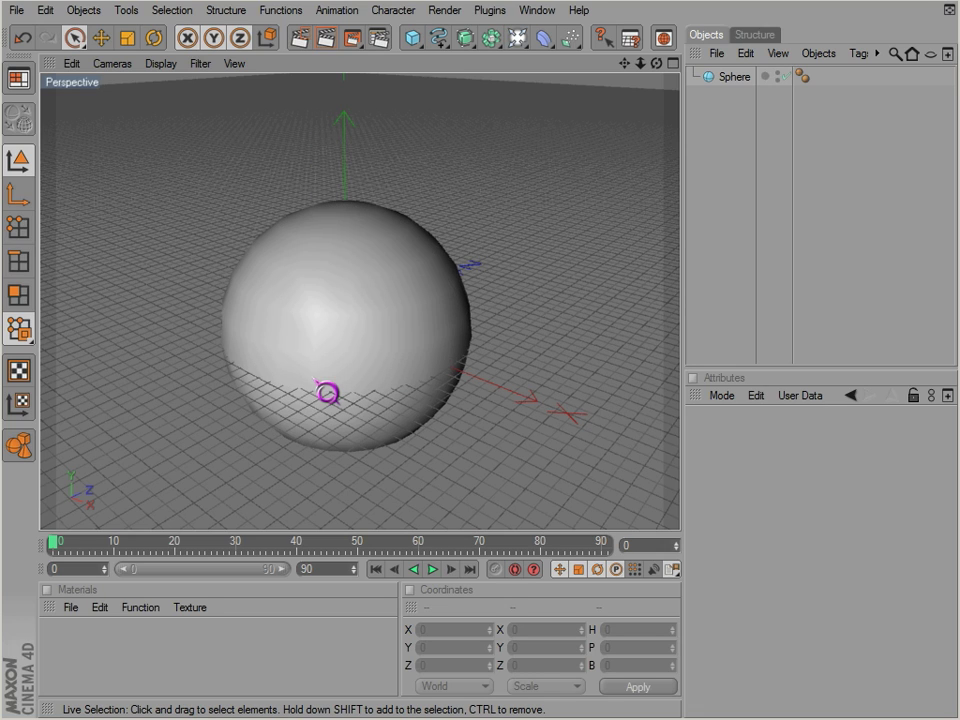
{"action": "key", "text": "n"}
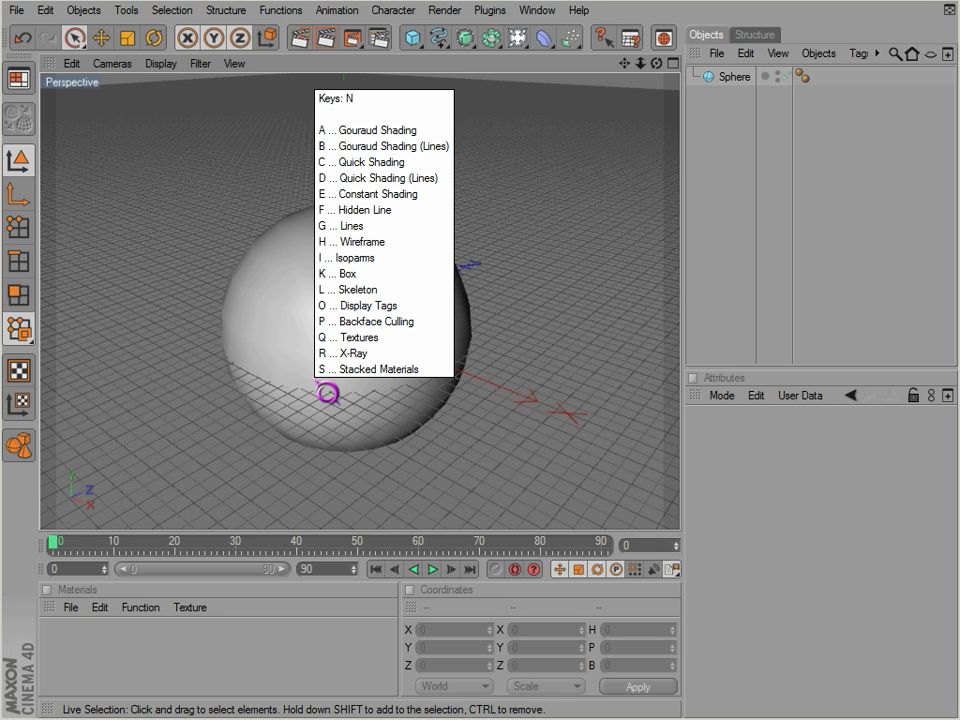
{"action": "key", "text": "f"}
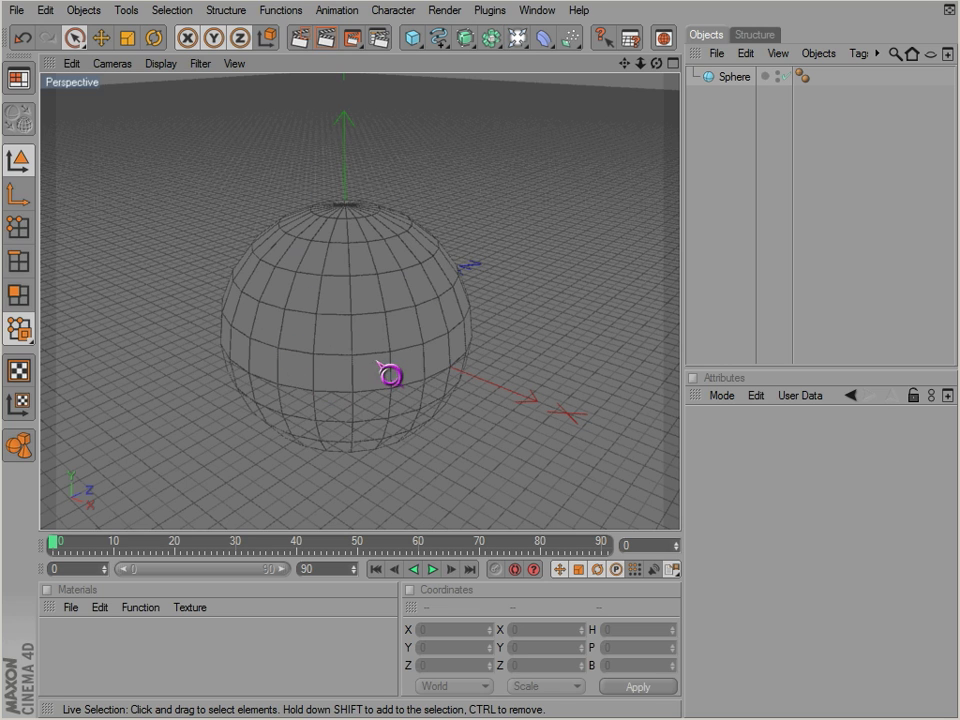
Orbit around the sphere and switch its display to Wireframe, then to Isoparms.
{"action": "left_click_drag", "start_coordinate": [391, 300], "coordinate": [549, 454], "text": "alt"}
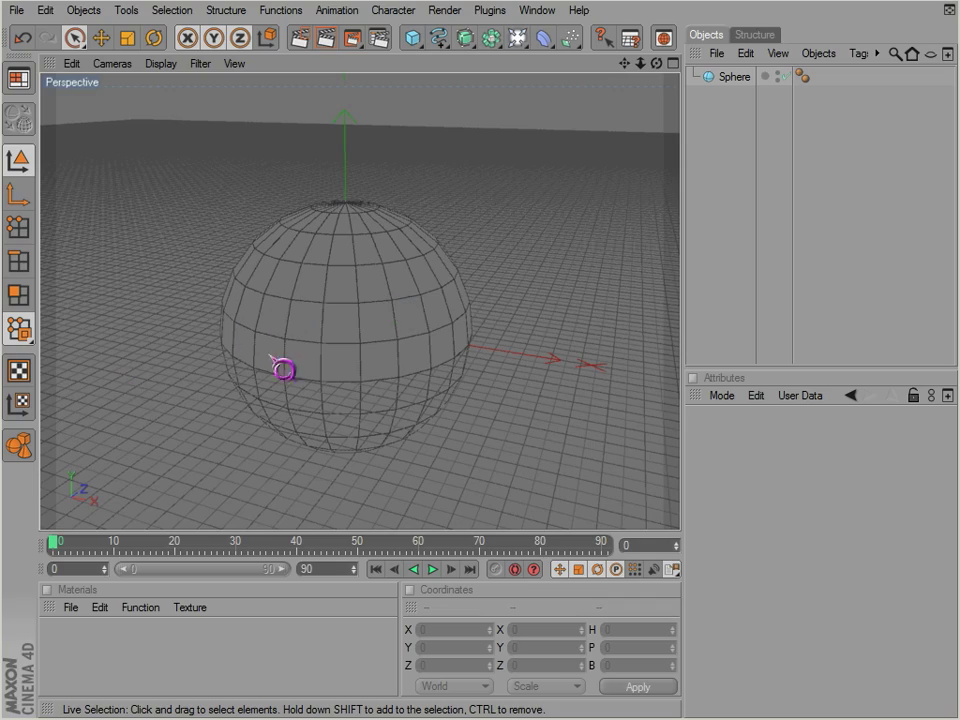
{"action": "mouse_move", "coordinate": [350, 314]}
{"action": "left_mouse_down", "text": "alt"}
{"action": "mouse_move", "coordinate": [545, 445]}
{"action": "mouse_move", "coordinate": [352, 316]}
{"action": "left_mouse_up", "text": "alt"}
{"action": "key", "text": "n"}
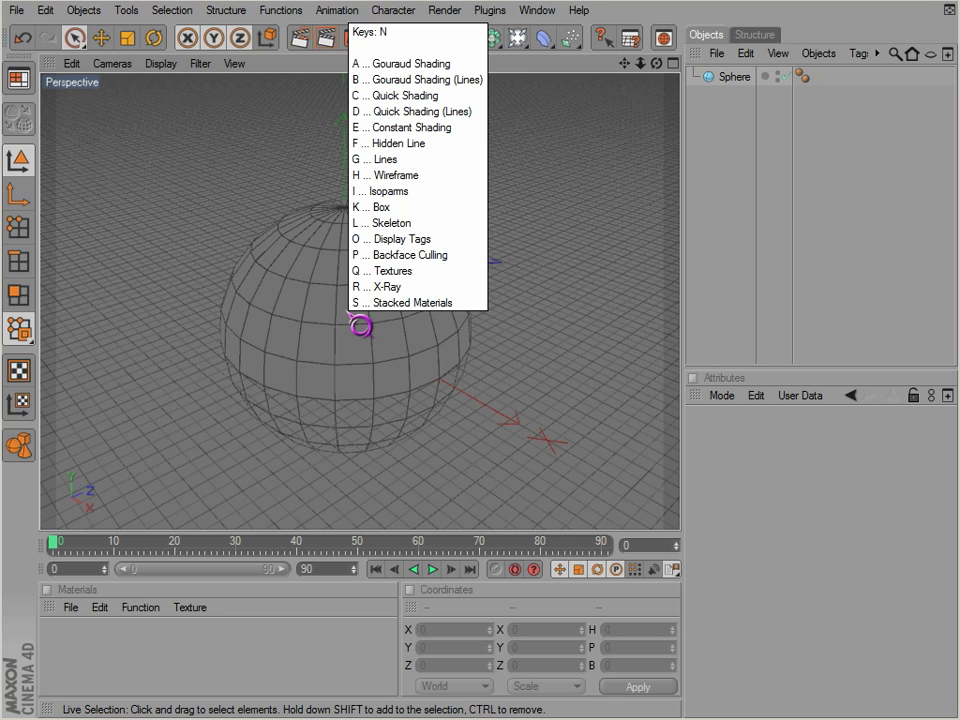
{"action": "key", "text": "h"}
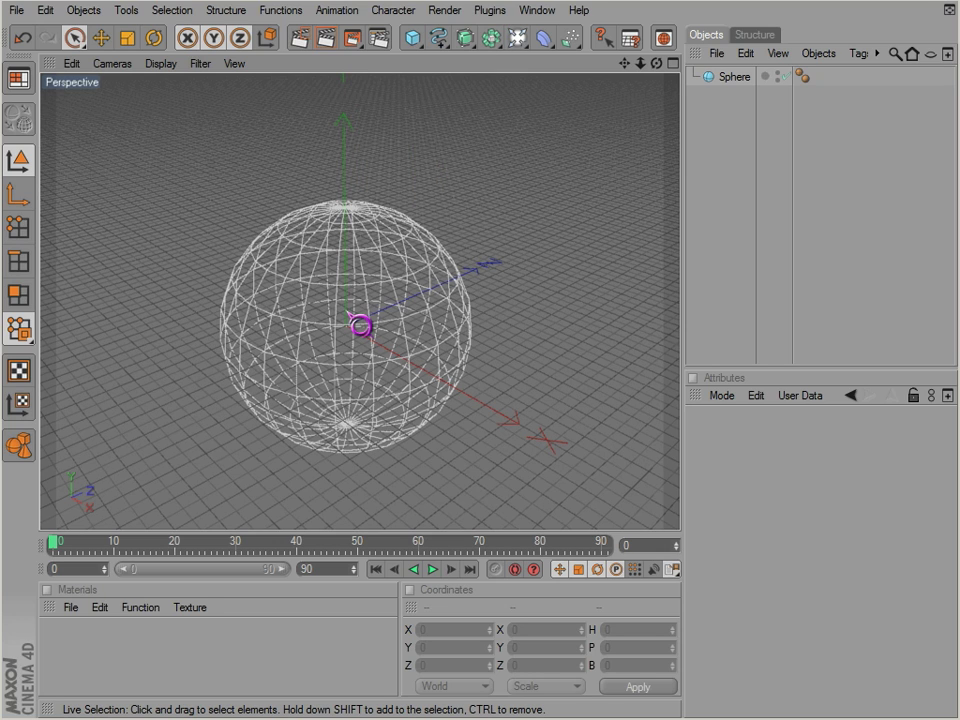
{"action": "key", "text": "n"}
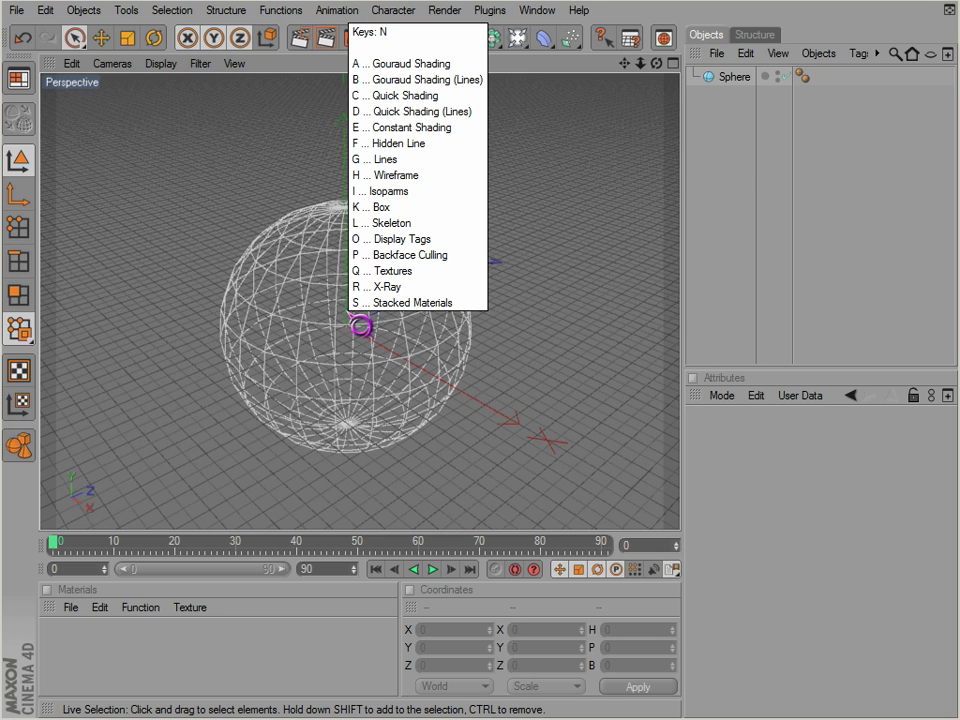
{"action": "key", "text": "i"}
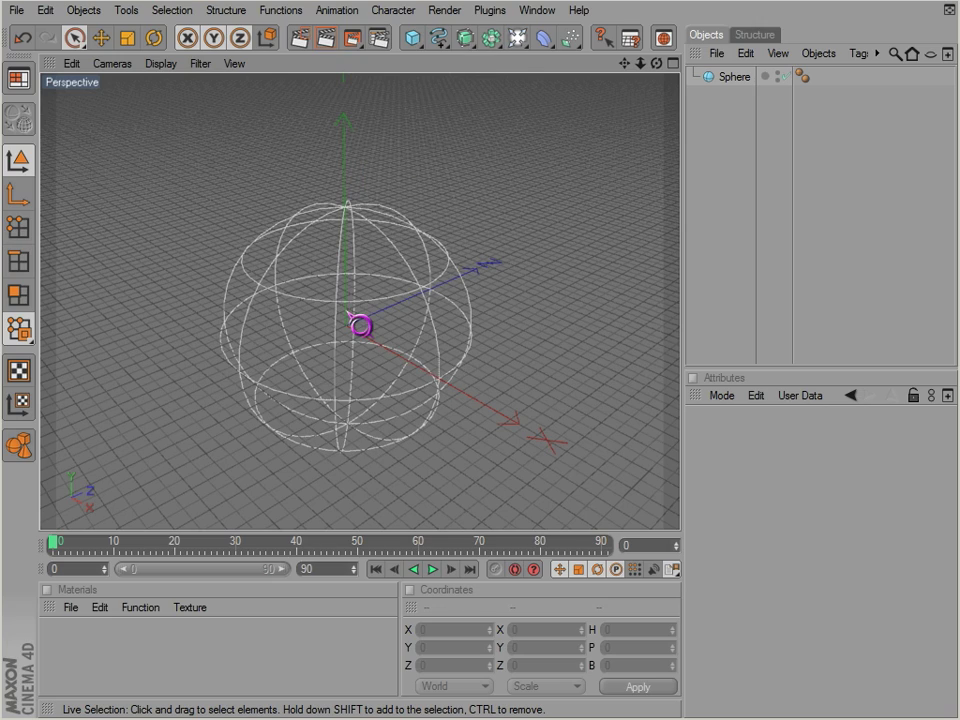
{"action": "mouse_move", "coordinate": [396, 285]}
{"action": "left_mouse_down", "text": "alt"}
{"action": "mouse_move", "coordinate": [551, 454]}
{"action": "mouse_move", "coordinate": [377, 271]}
{"action": "mouse_move", "coordinate": [551, 452]}
{"action": "mouse_move", "coordinate": [381, 296]}
{"action": "left_mouse_up", "text": "alt"}
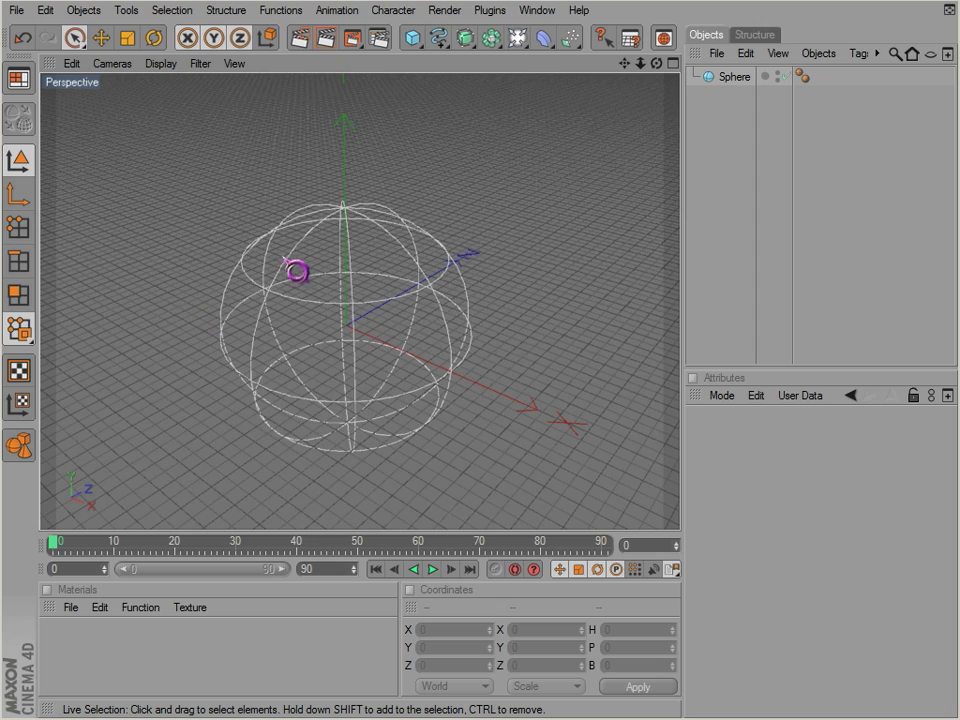
{"action": "left_click_drag", "start_coordinate": [297, 271], "coordinate": [551, 454], "text": "alt"}
Add a new cube and set its Segments Y in the Attributes manager to 8.
{"action": "left_click", "coordinate": [413, 39]}
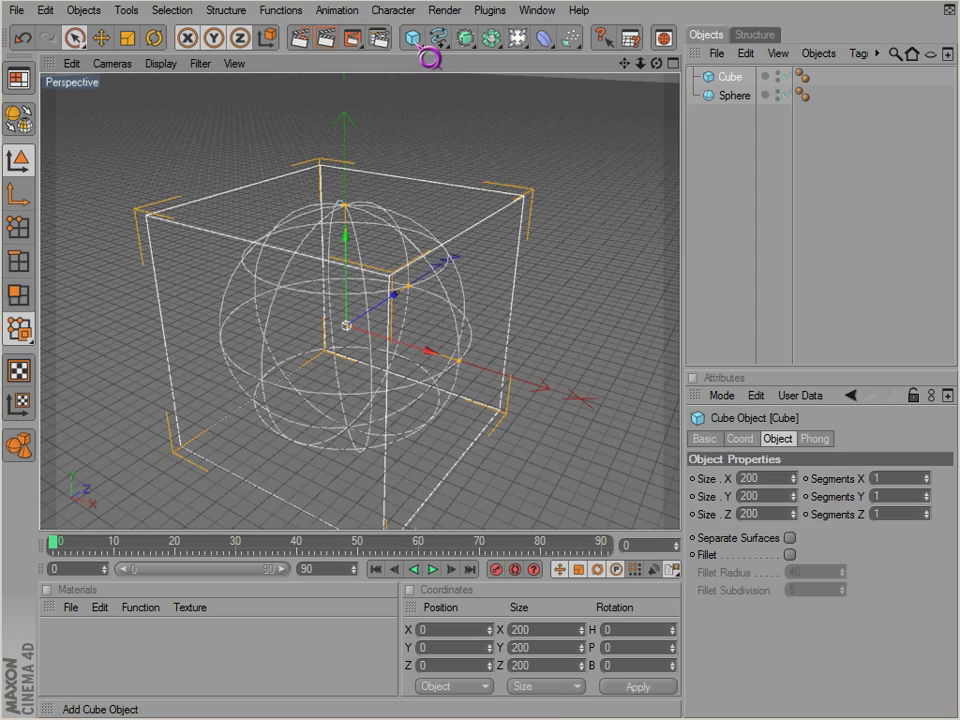
{"action": "left_click", "coordinate": [737, 107]}
{"action": "left_click", "coordinate": [730, 77]}
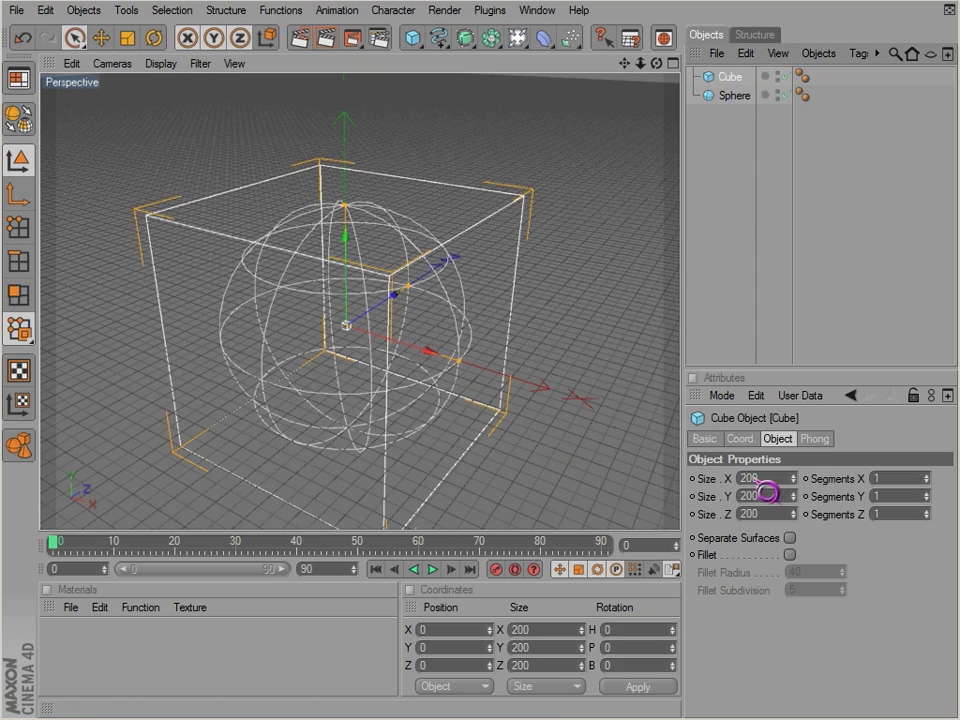
{"action": "double_click", "coordinate": [905, 496]}
{"action": "type", "text": "5"}
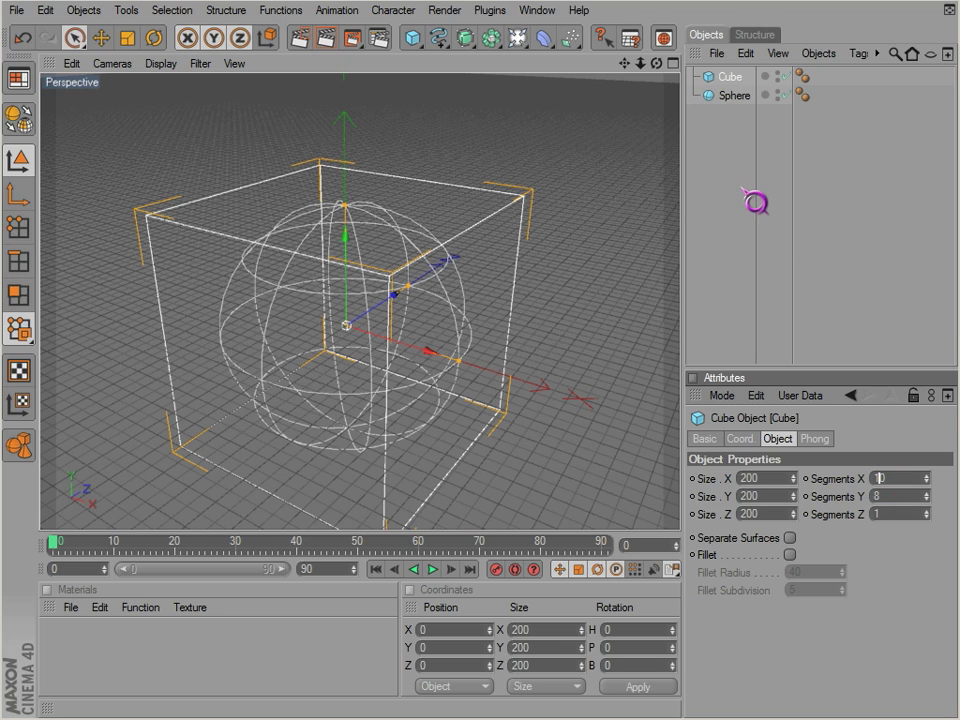
Select the sphere and lower its Segments from 24 to 12.
{"action": "left_click", "coordinate": [731, 118]}
{"action": "left_click", "coordinate": [737, 96]}
{"action": "left_click", "coordinate": [797, 496]}
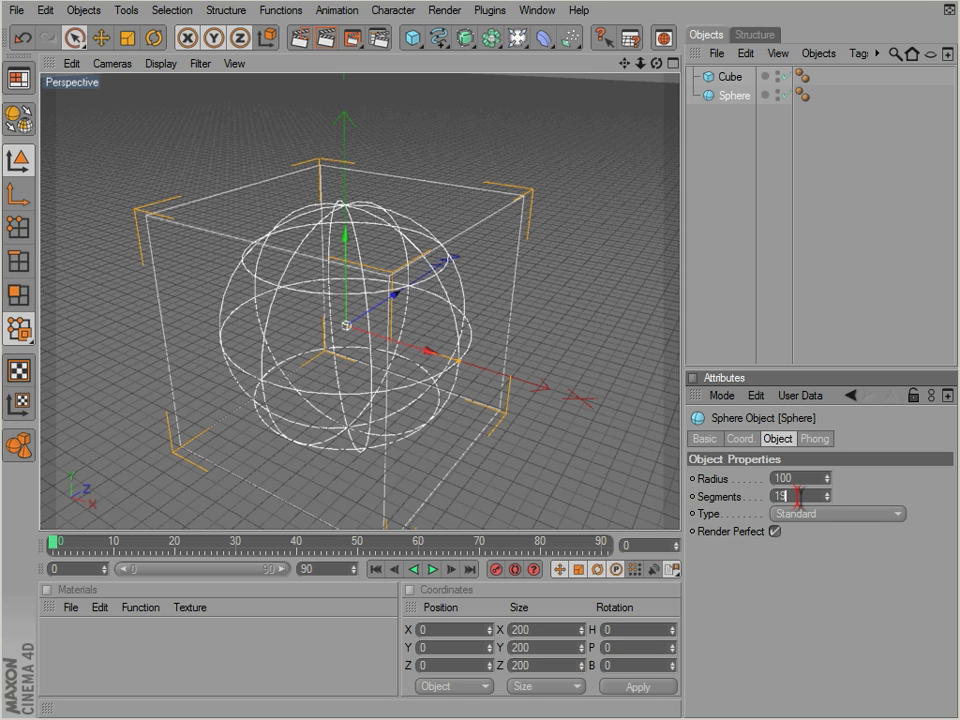
{"action": "type", "text": "12"}
{"action": "left_click_drag", "start_coordinate": [512, 321], "coordinate": [510, 325], "text": "alt"}
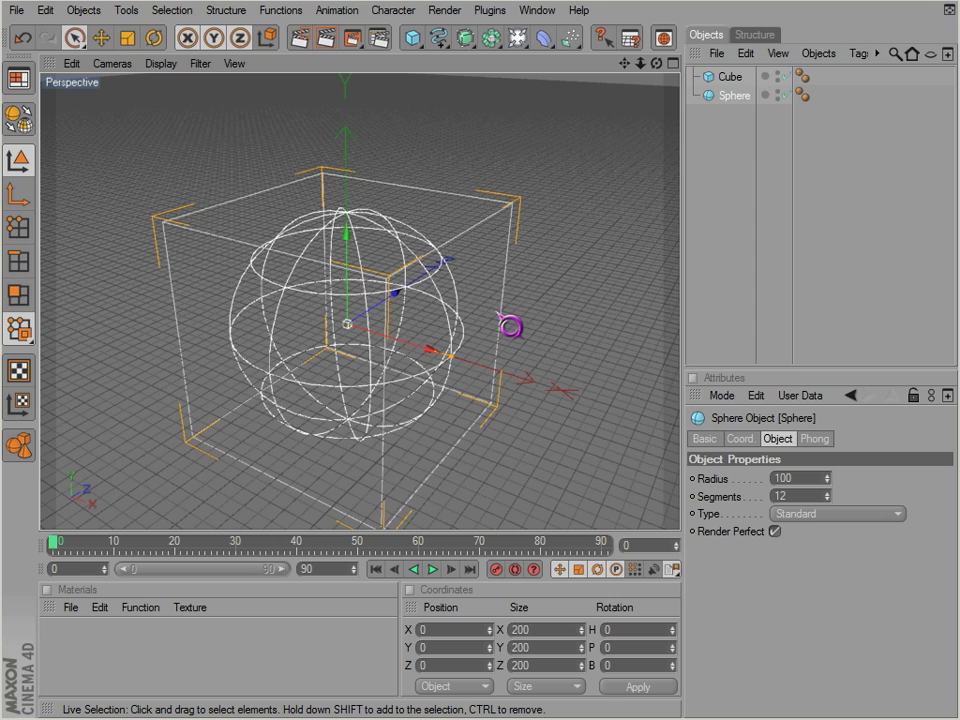
Try Box display on the viewport, then return to Gouraud Shading.
{"action": "key", "text": "n"}
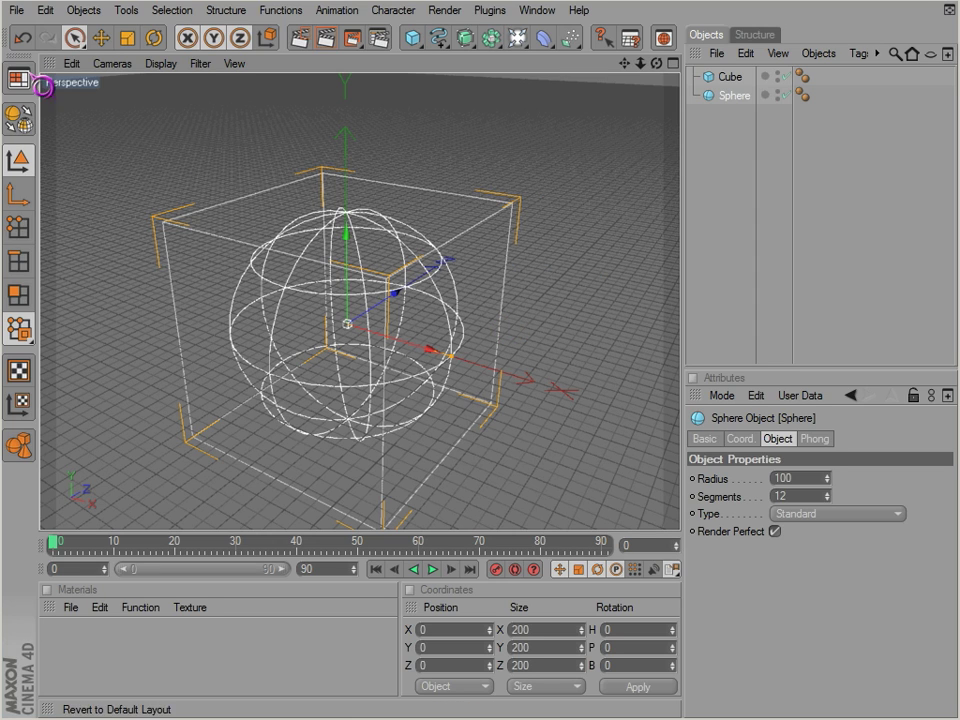
{"action": "left_click", "coordinate": [158, 64]}
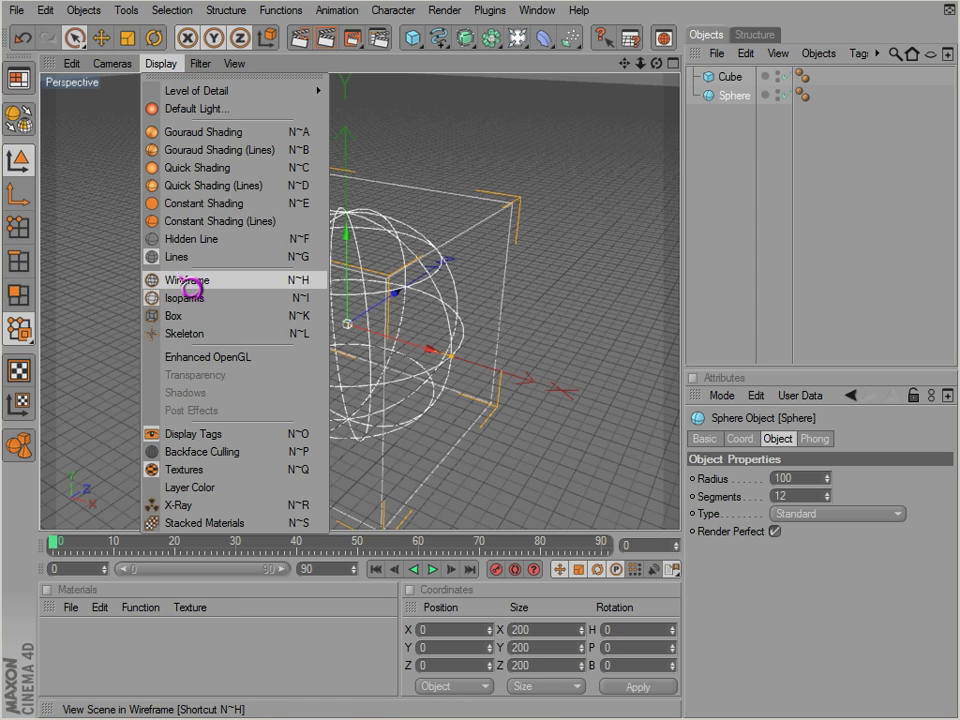
{"action": "left_click", "coordinate": [178, 316]}
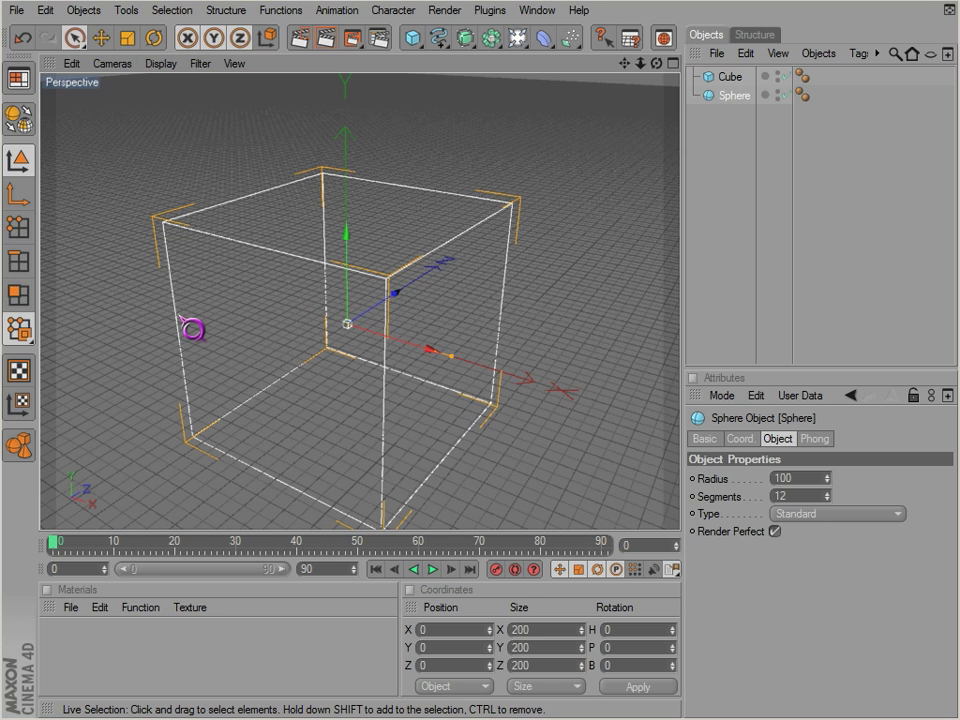
{"action": "key", "text": "n"}
{"action": "key", "text": "a"}
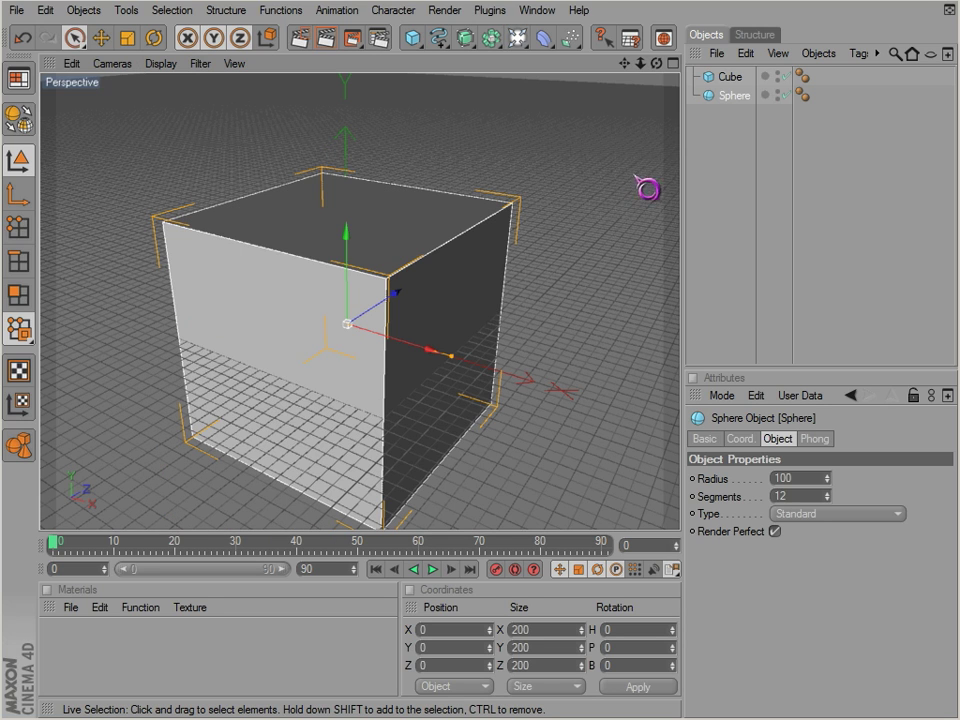
Raise the cube along Y and move the sphere along X to 62.386.
{"action": "left_click", "coordinate": [733, 77]}
{"action": "left_click_drag", "start_coordinate": [345, 235], "coordinate": [455, 236]}
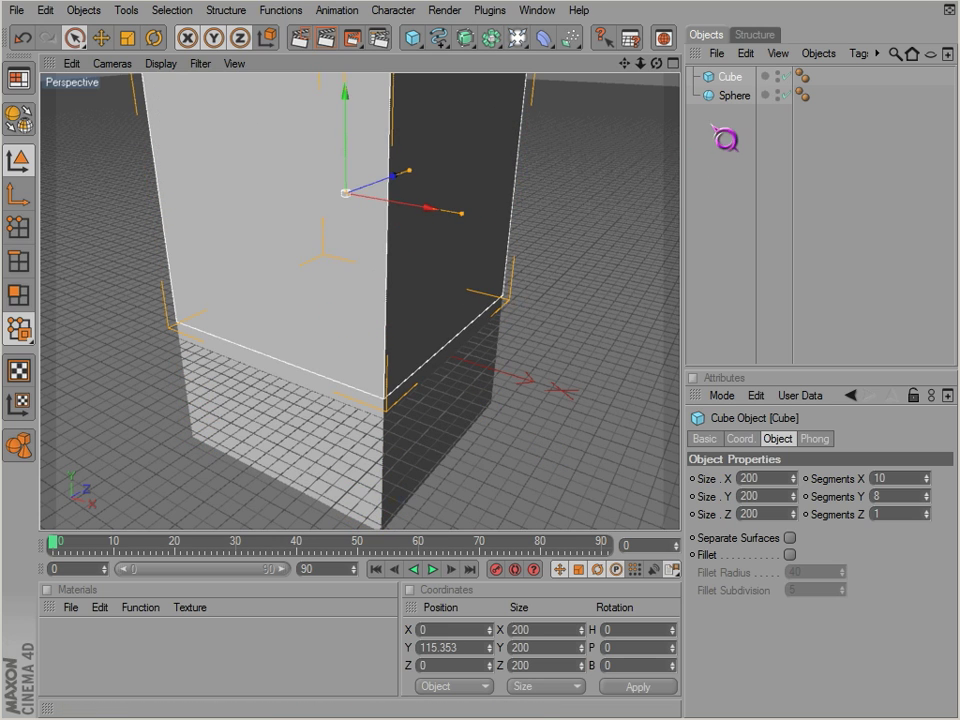
{"action": "left_click", "coordinate": [735, 95]}
{"action": "left_click_drag", "start_coordinate": [447, 365], "coordinate": [551, 456]}
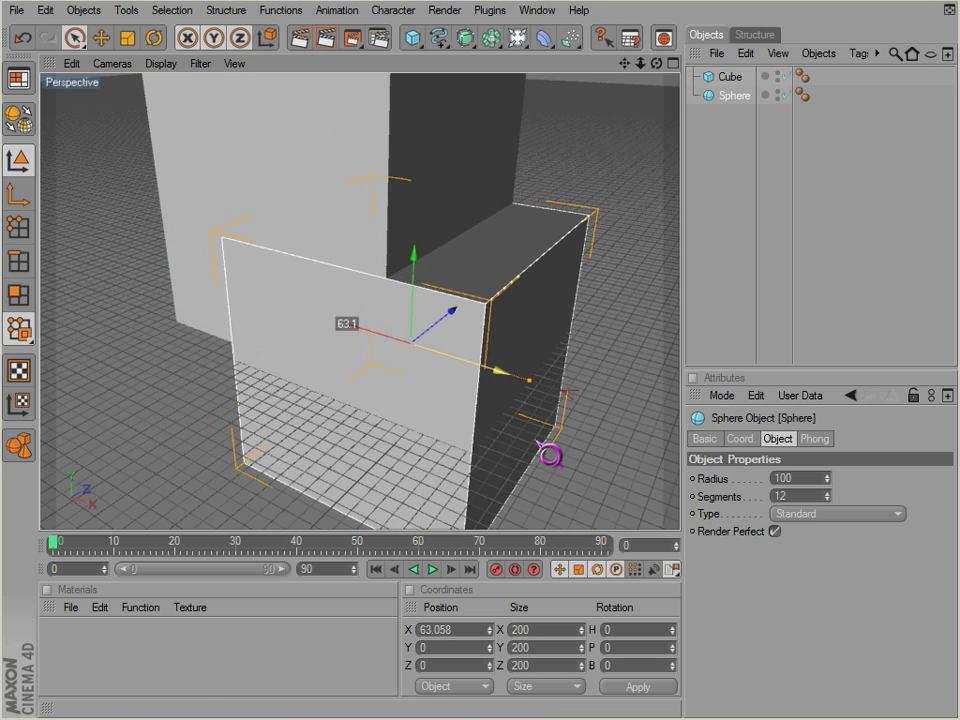
Switch the viewport to Quick Shading (Lines) to outline the polygon facets.
{"action": "left_click", "coordinate": [112, 64]}
{"action": "mouse_move", "coordinate": [148, 64]}
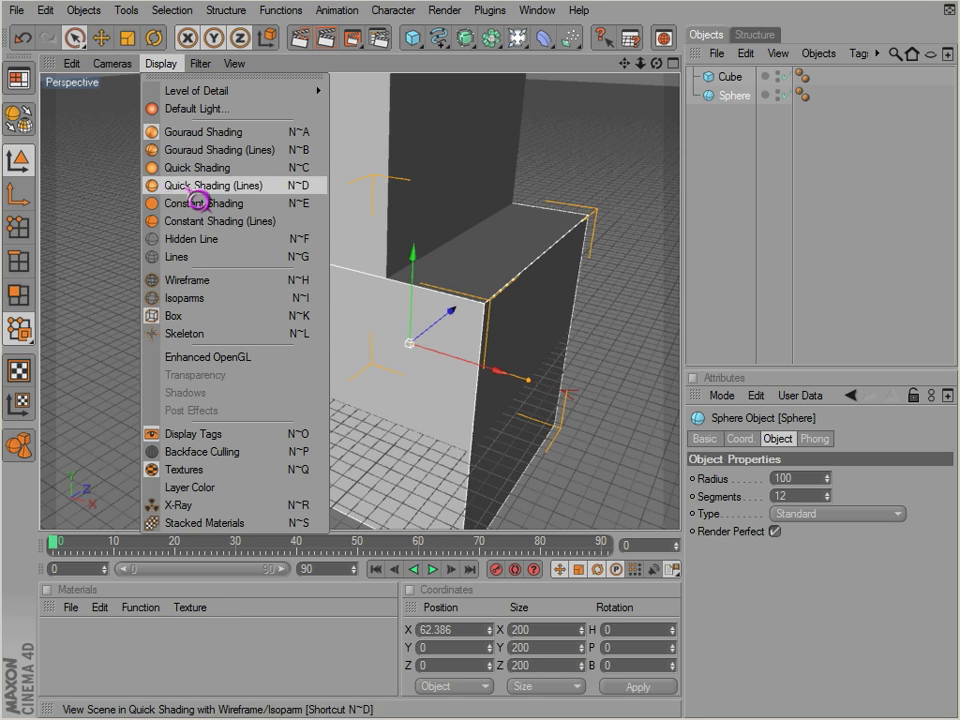
{"action": "left_click", "coordinate": [187, 299]}
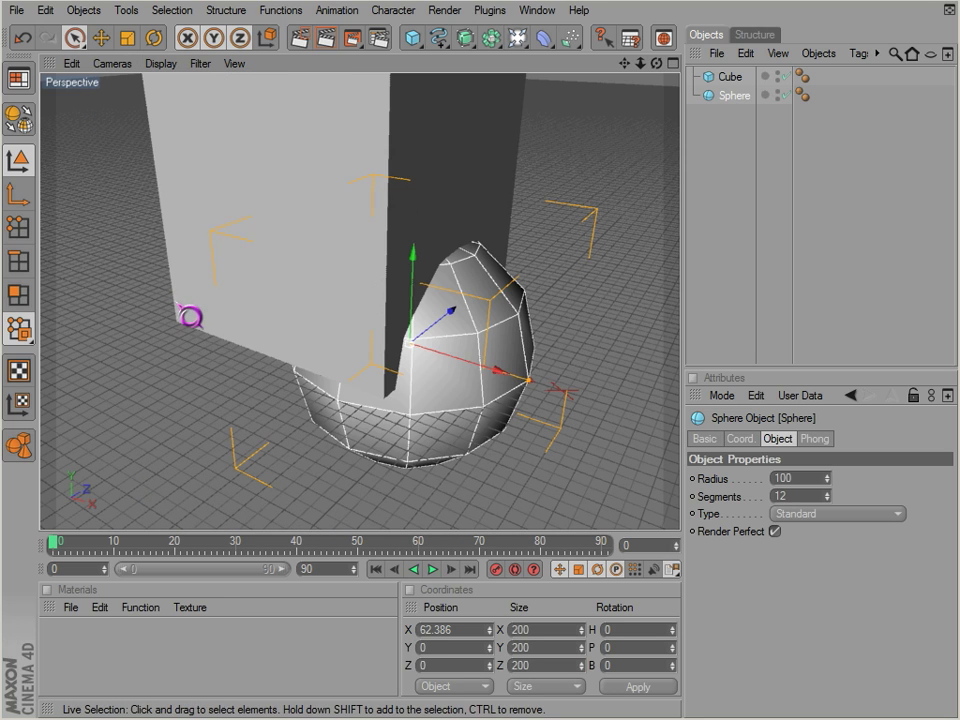
{"action": "left_click", "coordinate": [162, 64]}
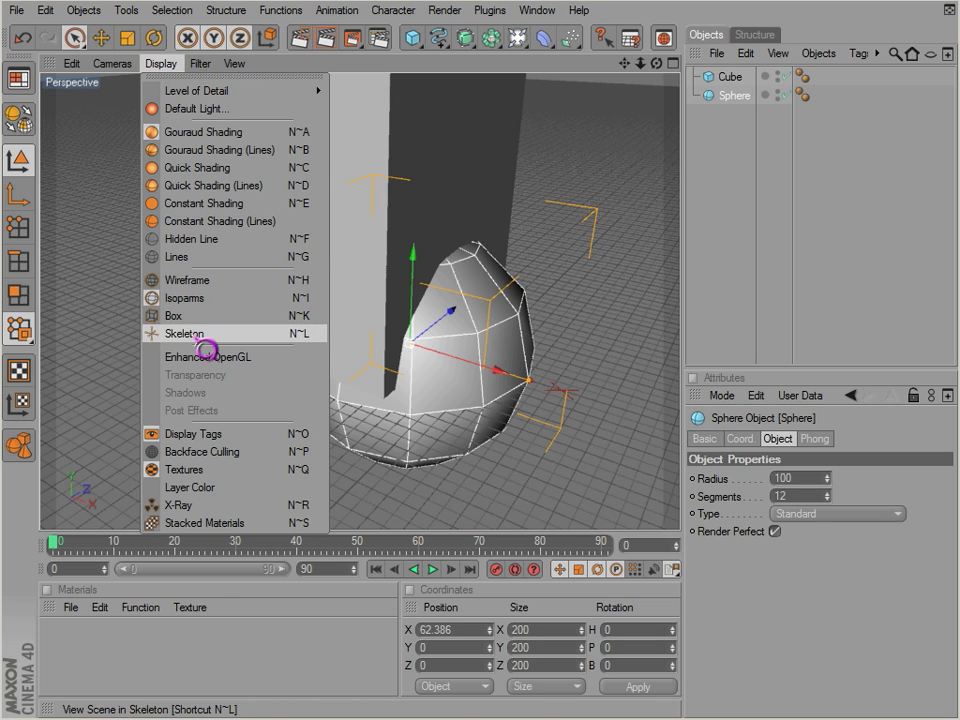
Switch the viewport to Skeleton display and lift the sphere to Y 28.804.
{"action": "left_click", "coordinate": [200, 334]}
{"action": "left_click", "coordinate": [739, 189]}
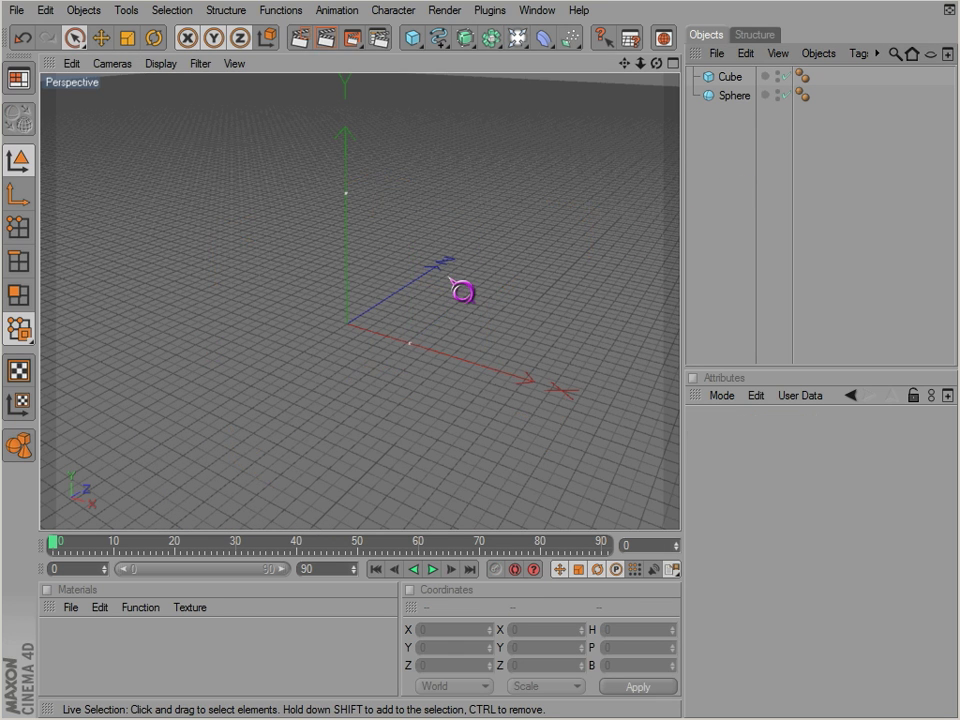
{"action": "left_click", "coordinate": [426, 360]}
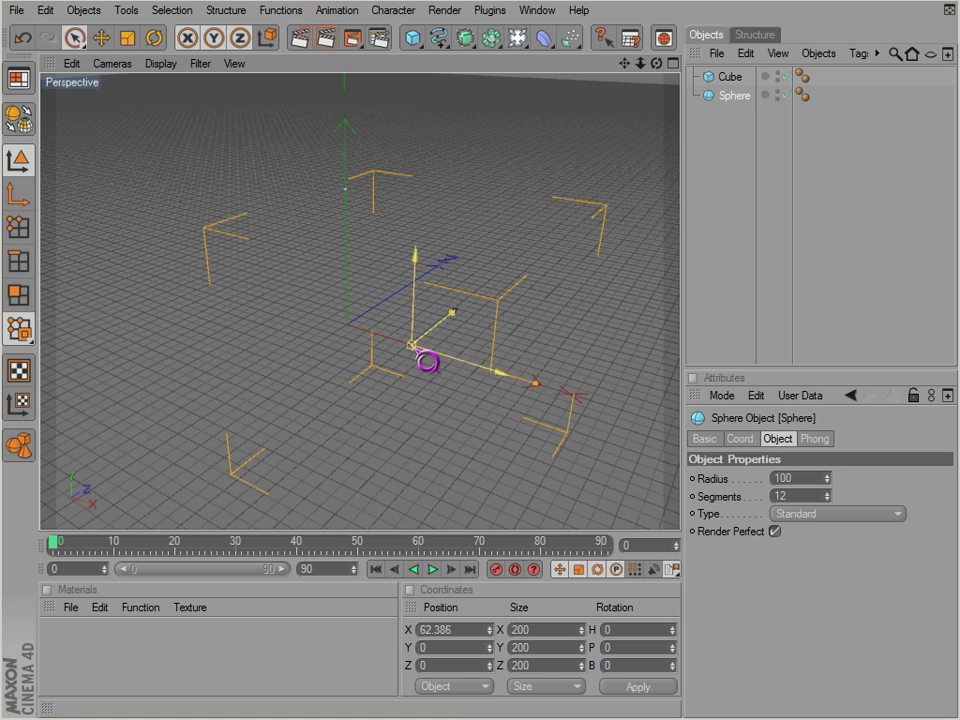
{"action": "left_click_drag", "start_coordinate": [426, 362], "coordinate": [548, 455]}
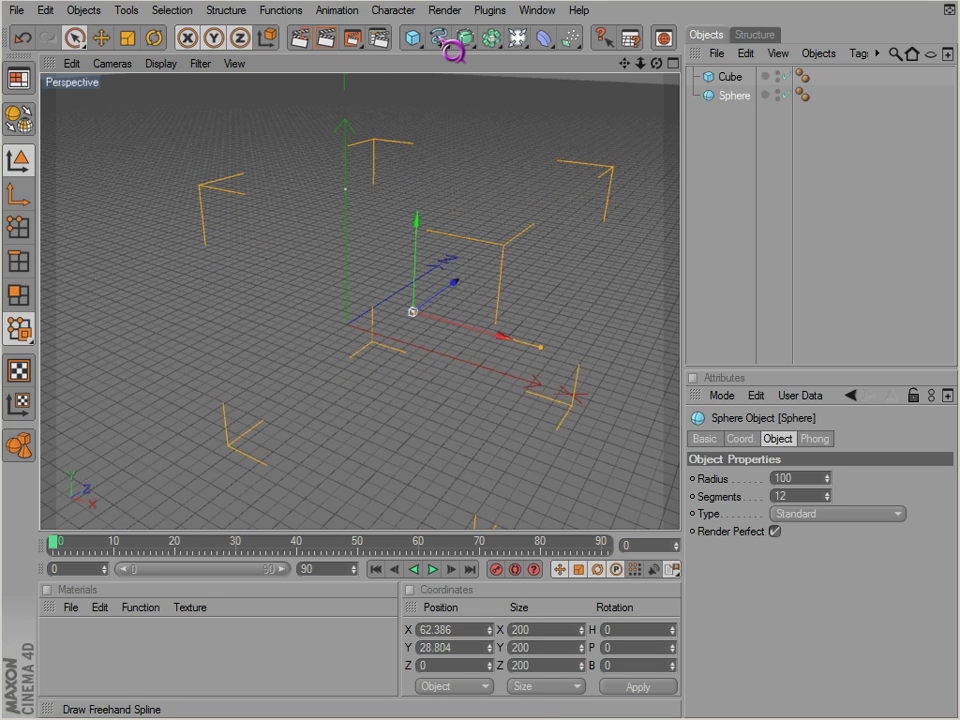
Make the sphere a child of the cube in the Object Manager.
{"action": "left_click", "coordinate": [160, 63]}
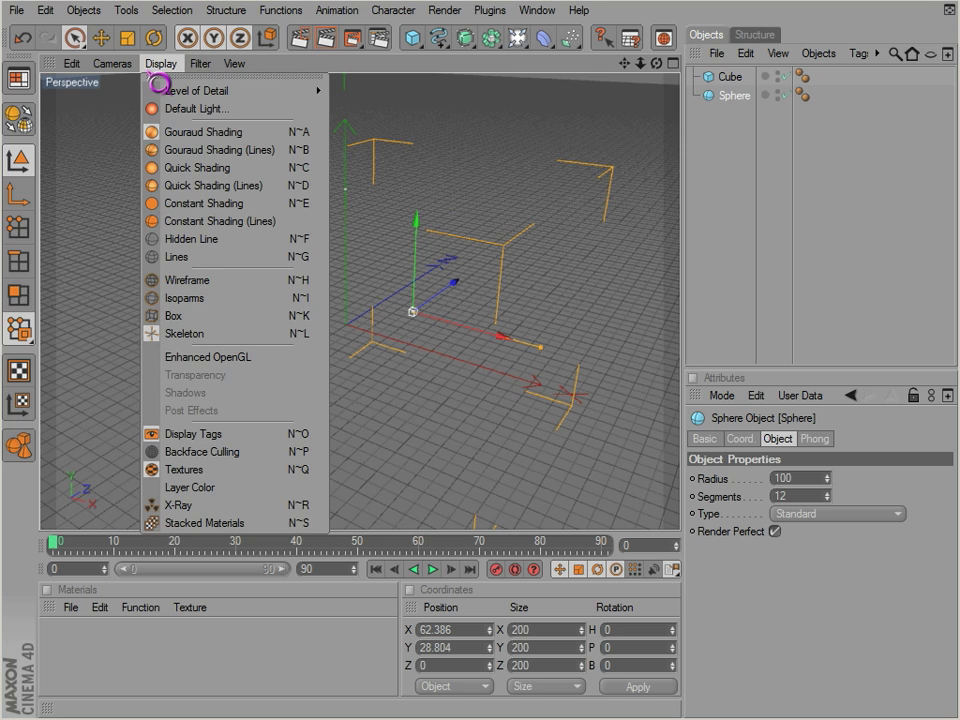
{"action": "left_click", "coordinate": [152, 80]}
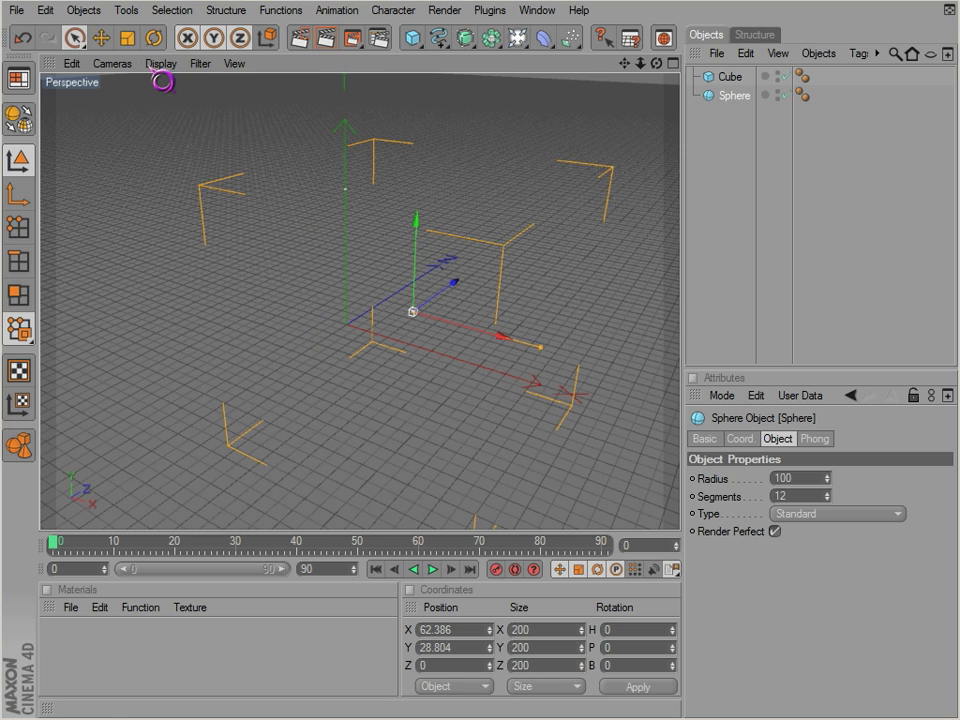
{"action": "left_click_drag", "start_coordinate": [741, 92], "coordinate": [739, 92]}
{"action": "left_click", "coordinate": [735, 113]}
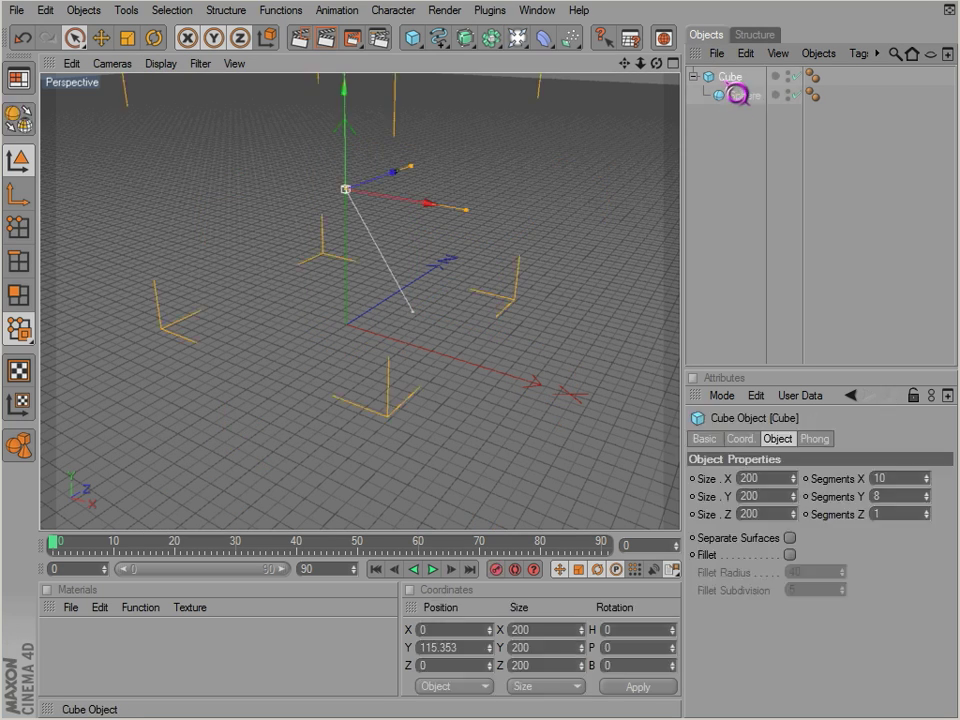
{"action": "left_click", "coordinate": [780, 93]}
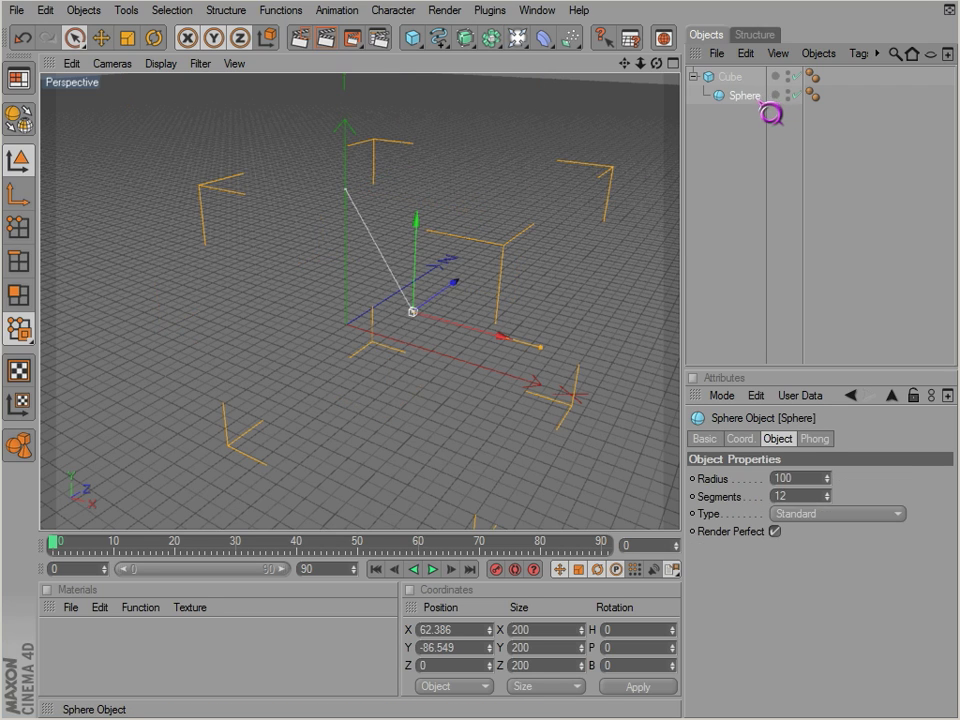
{"action": "left_click", "coordinate": [776, 76]}
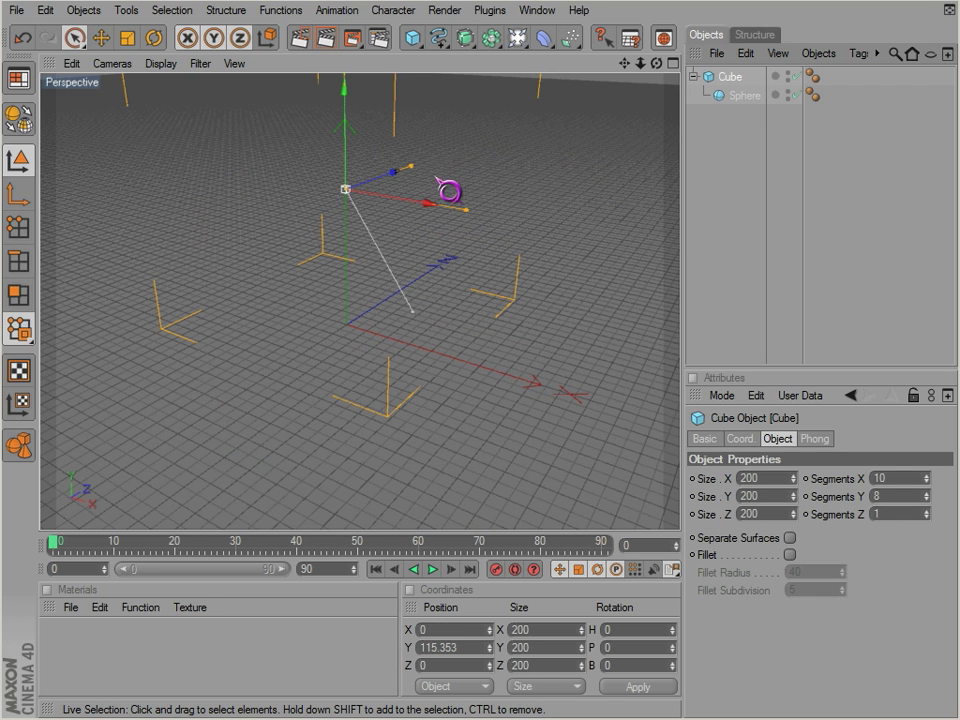
Rotate the cube, then undo the rotation.
{"action": "key", "text": "r"}
{"action": "left_click_drag", "start_coordinate": [418, 191], "coordinate": [551, 452]}
{"action": "key", "text": "ctrl+z"}
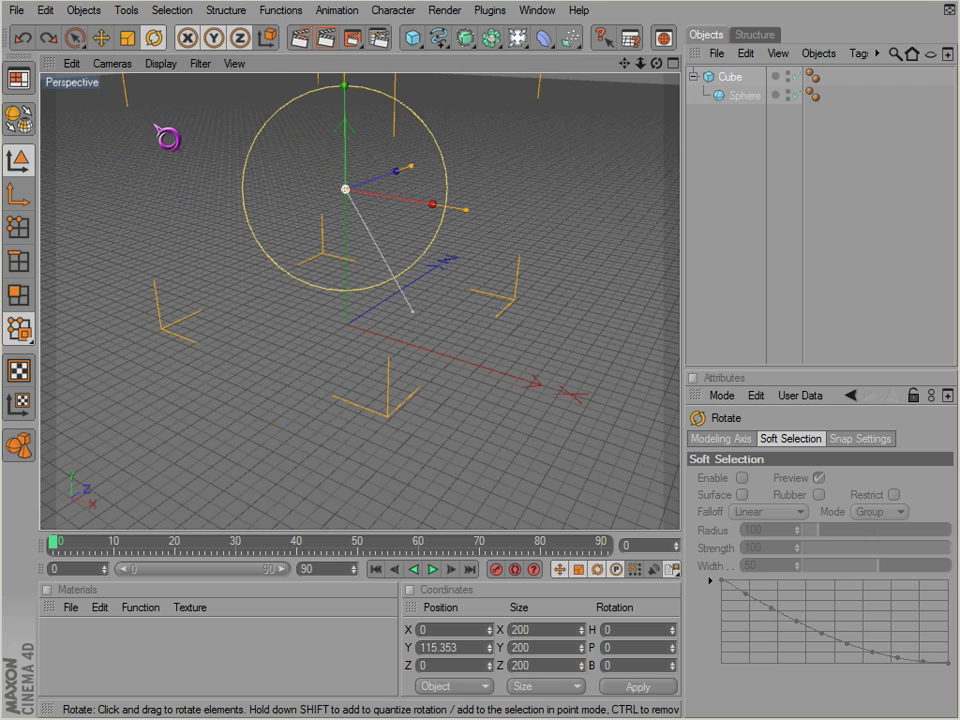
{"action": "left_click", "coordinate": [152, 64]}
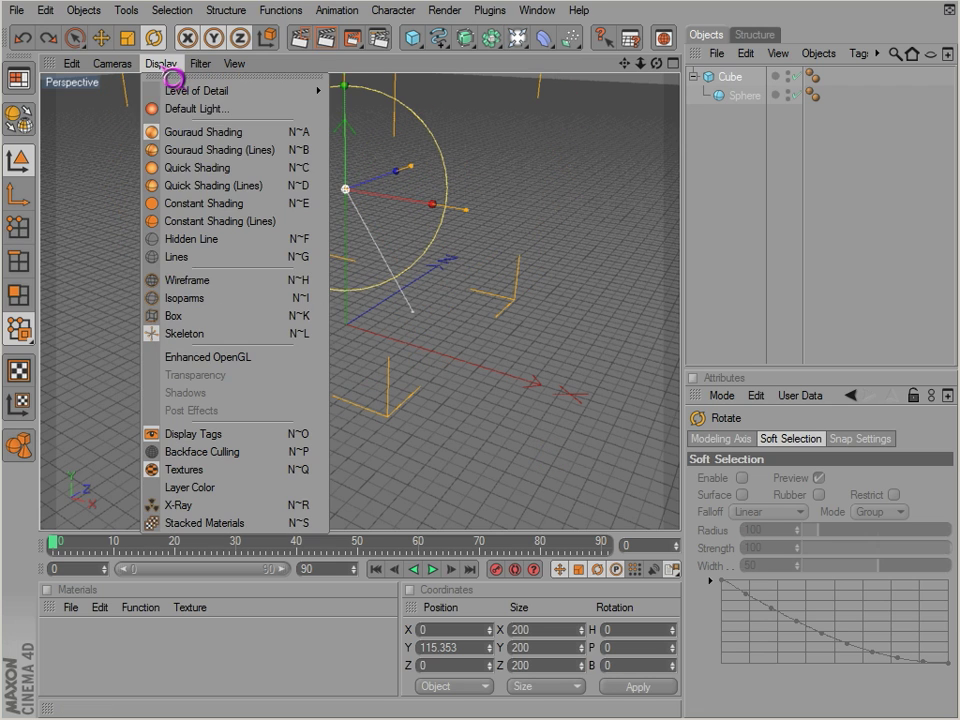
Cycle through shaded-lines and Lines display, settle on Hidden Line, and orbit toward the front.
{"action": "left_click", "coordinate": [196, 297]}
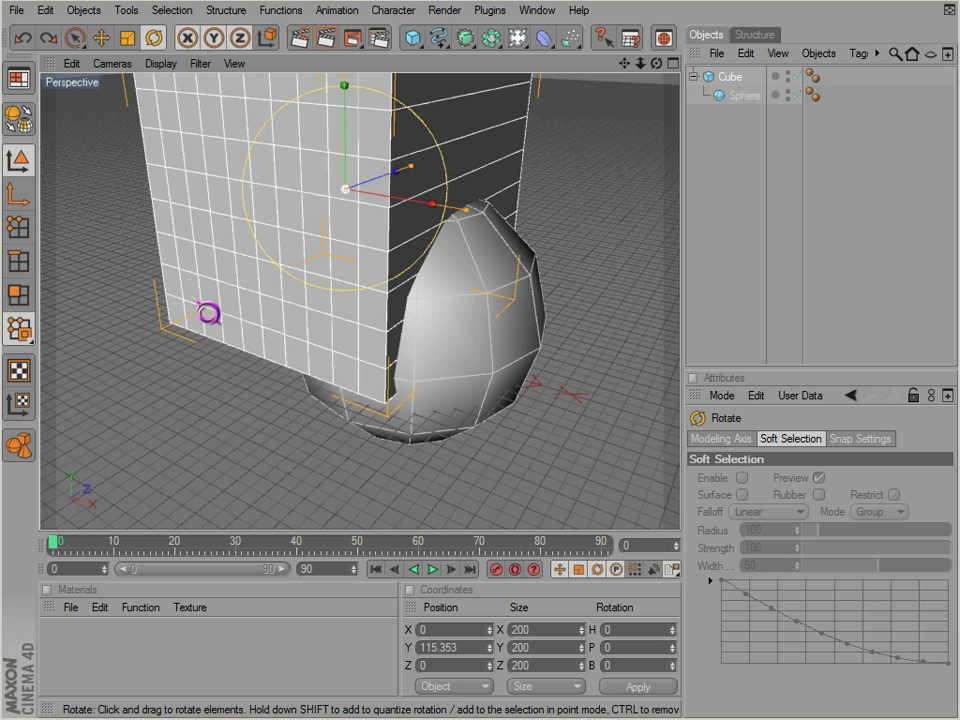
{"action": "left_click", "coordinate": [737, 231]}
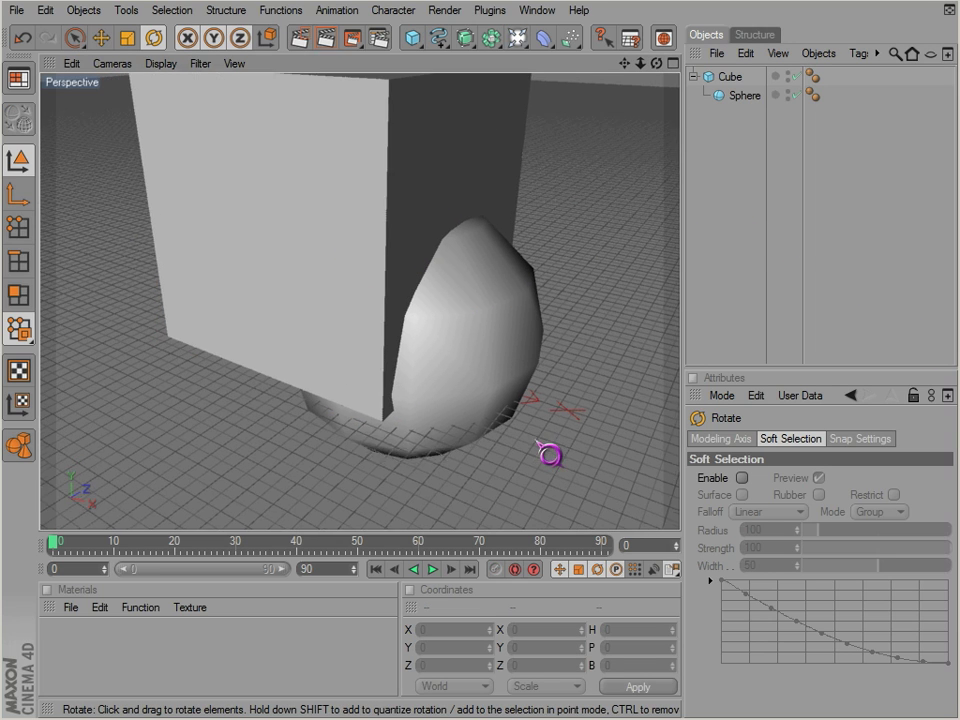
{"action": "left_click", "coordinate": [160, 63]}
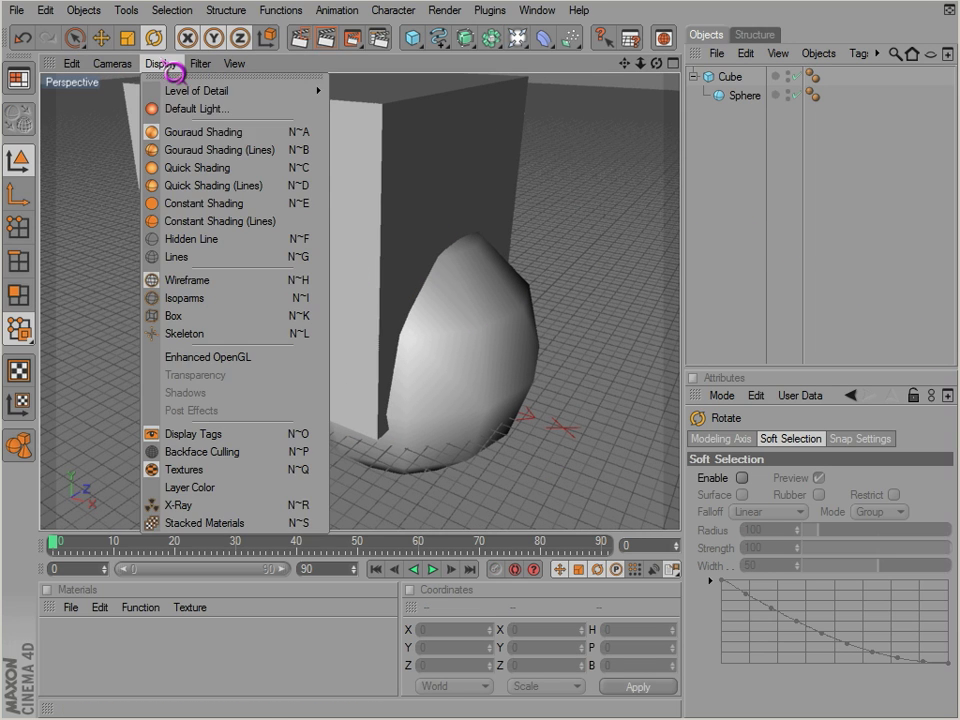
{"action": "left_click", "coordinate": [178, 262]}
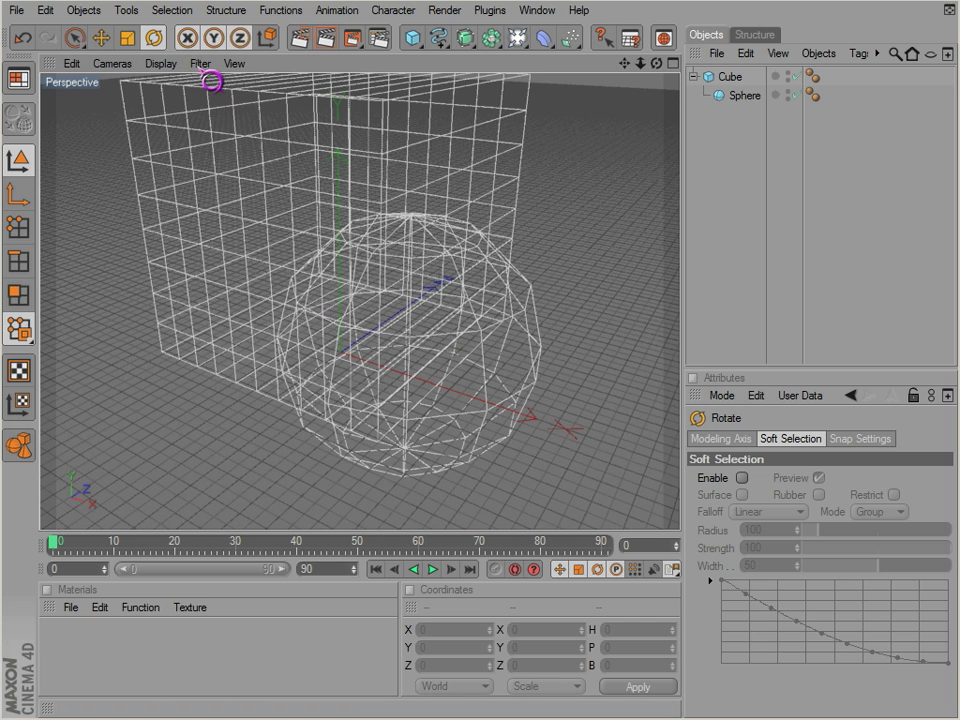
{"action": "left_click", "coordinate": [160, 63]}
{"action": "left_click", "coordinate": [186, 243]}
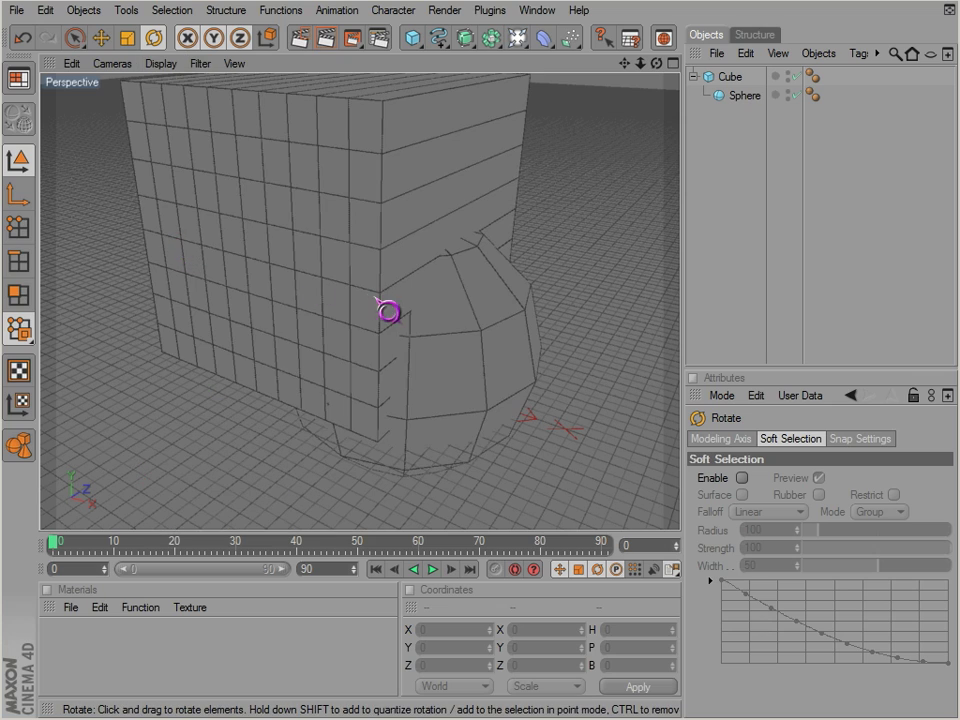
{"action": "left_click_drag", "start_coordinate": [255, 193], "coordinate": [551, 454], "text": "alt"}
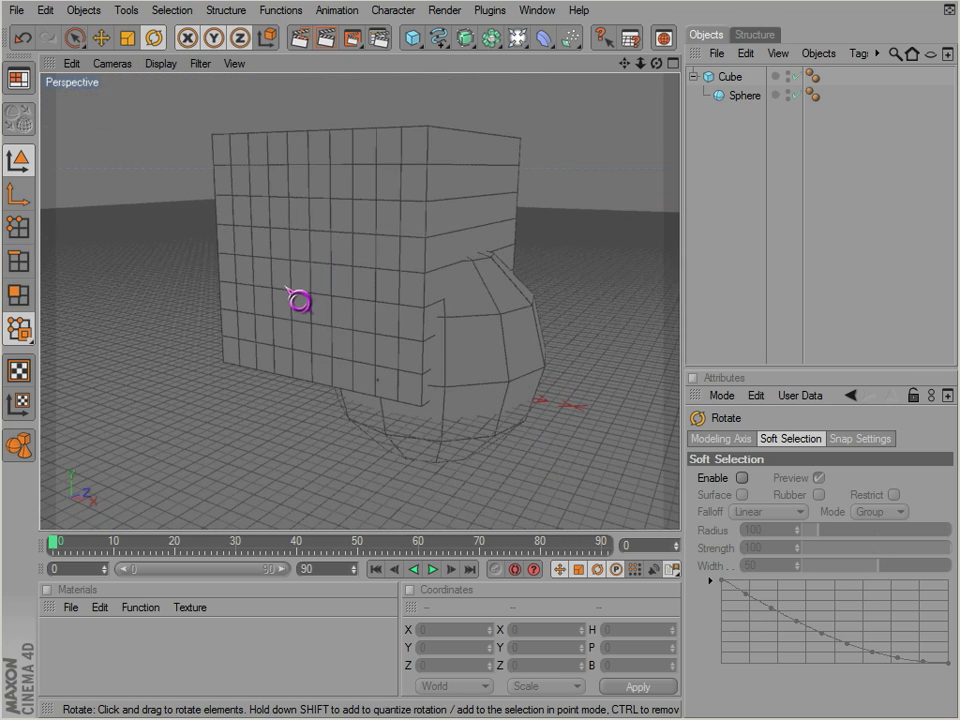
{"action": "key", "text": "n"}
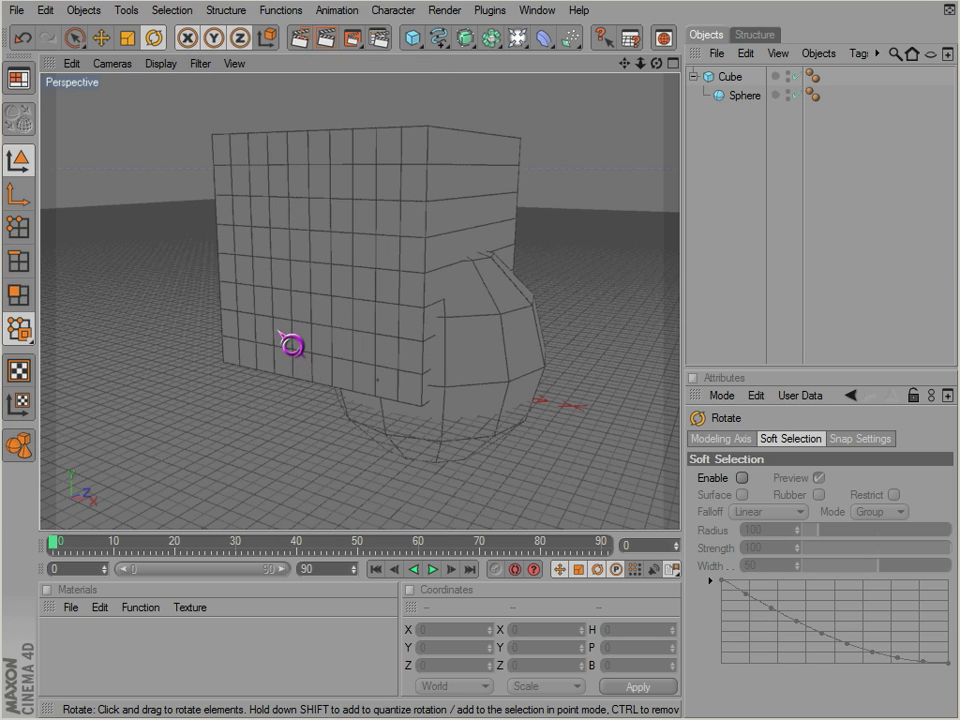
Split into the four-view layout and make the bottom-right view a Perspective camera.
{"action": "middle_click", "coordinate": [362, 311]}
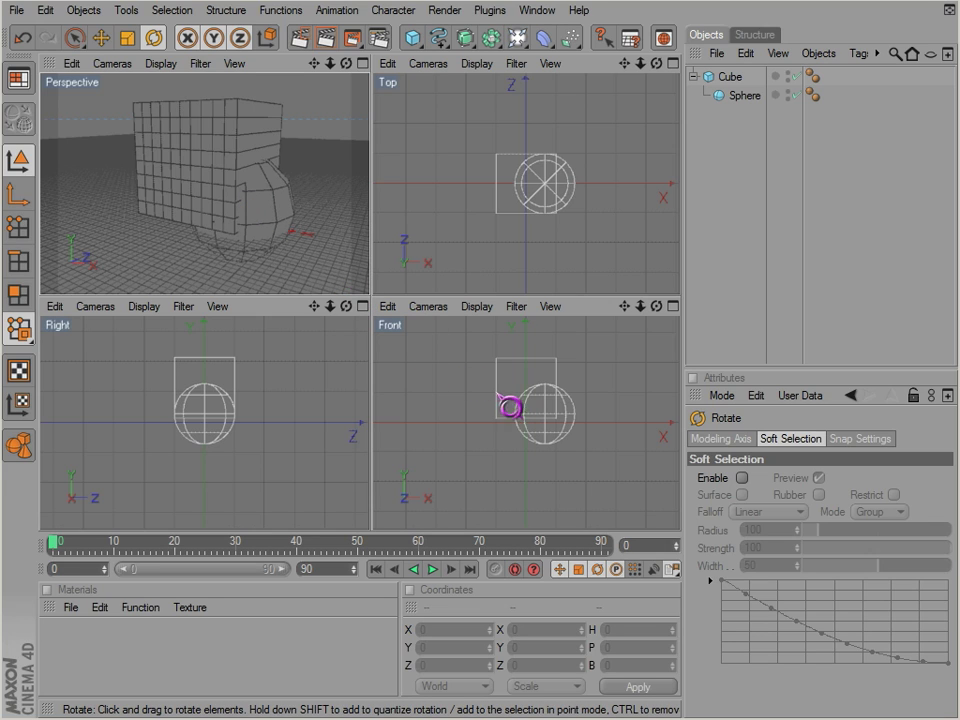
{"action": "scroll", "coordinate": [482, 403], "scroll_direction": "up", "scroll_amount": 3}
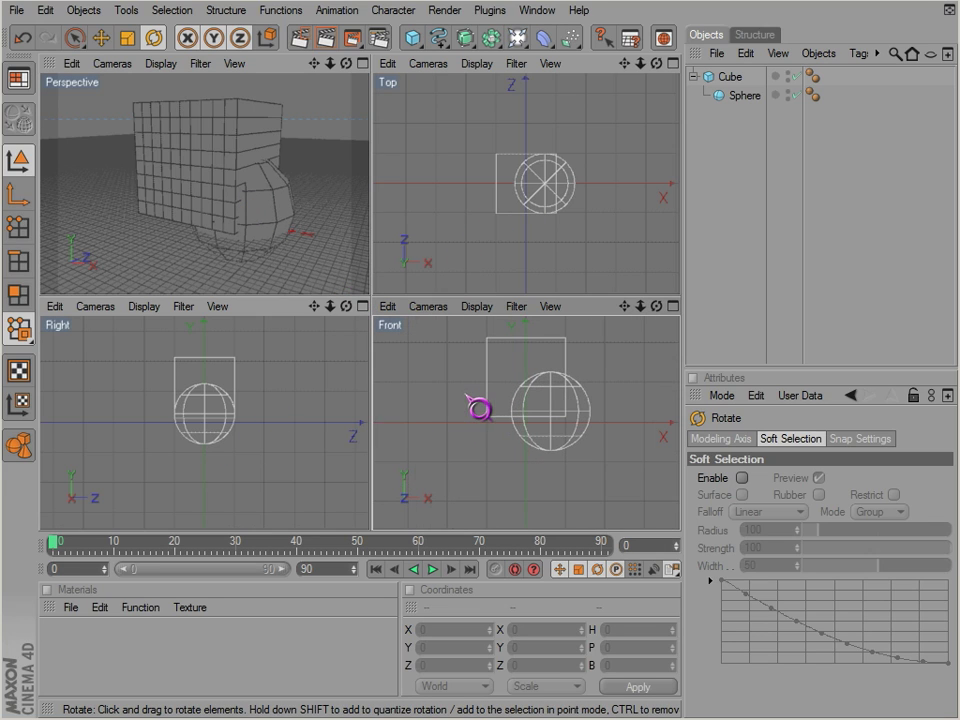
{"action": "left_click", "coordinate": [440, 307]}
{"action": "left_click", "coordinate": [466, 394]}
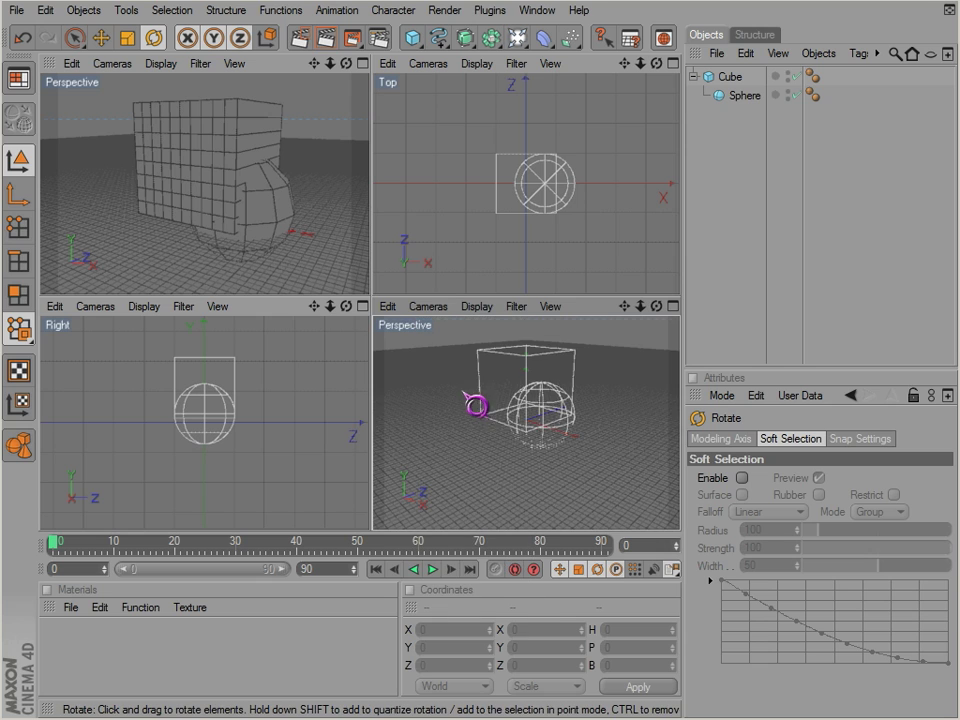
Give the bottom-right perspective Gouraud shading and orbit until the sphere sits before the cube.
{"action": "mouse_move", "coordinate": [540, 420]}
{"action": "left_mouse_down", "text": "alt"}
{"action": "mouse_move", "coordinate": [520, 440]}
{"action": "mouse_move", "coordinate": [550, 415]}
{"action": "left_mouse_up", "text": "alt"}
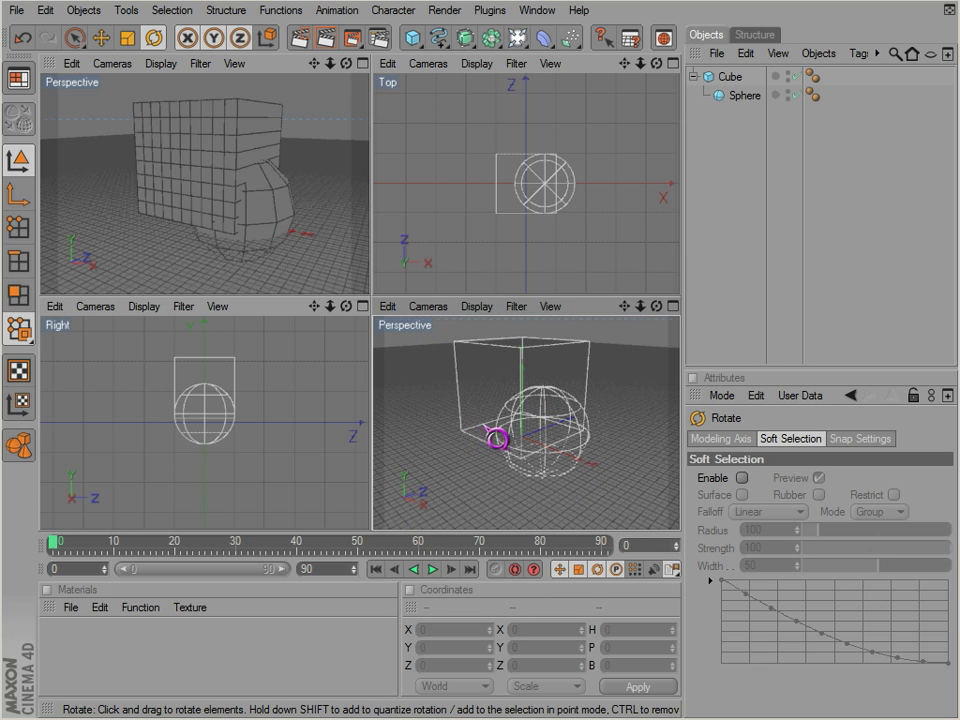
{"action": "key", "text": "n"}
{"action": "key", "text": "a"}
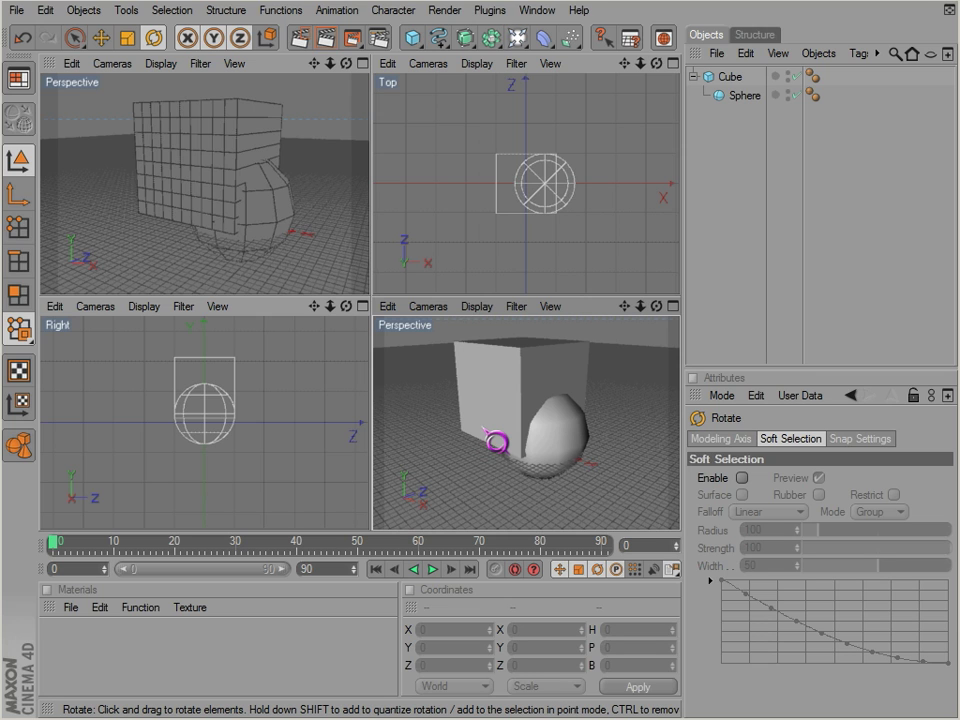
{"action": "left_click_drag", "start_coordinate": [497, 474], "coordinate": [488, 506], "text": "alt"}
{"action": "left_click_drag", "start_coordinate": [503, 437], "coordinate": [412, 315], "text": "alt"}
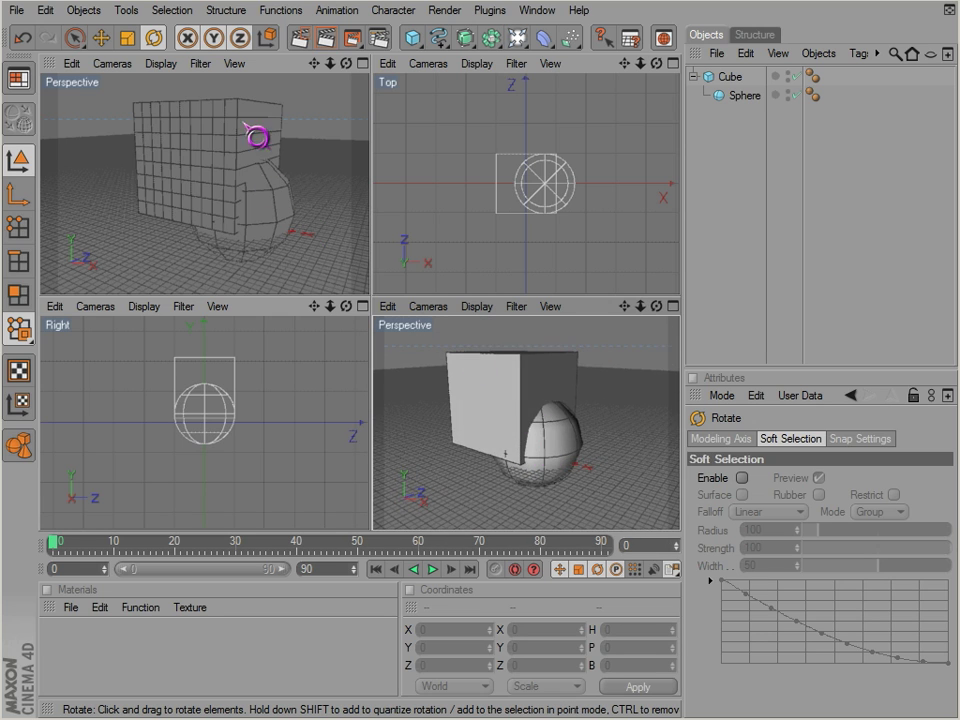
Switch the bottom-right view to the Front camera with Gouraud shading.
{"action": "left_click", "coordinate": [432, 306]}
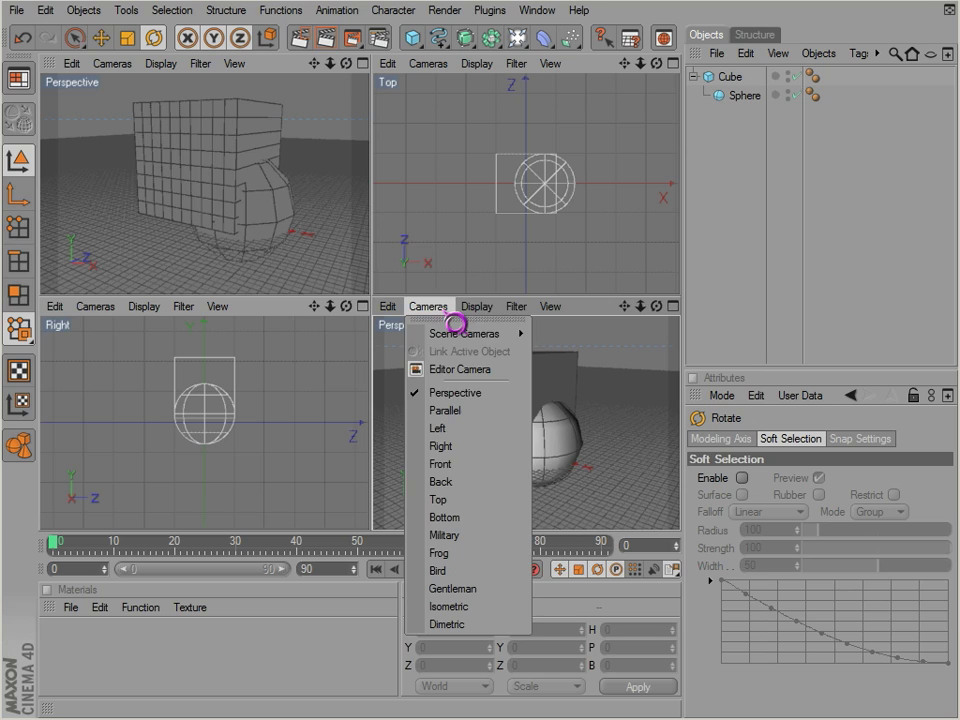
{"action": "left_click", "coordinate": [460, 464]}
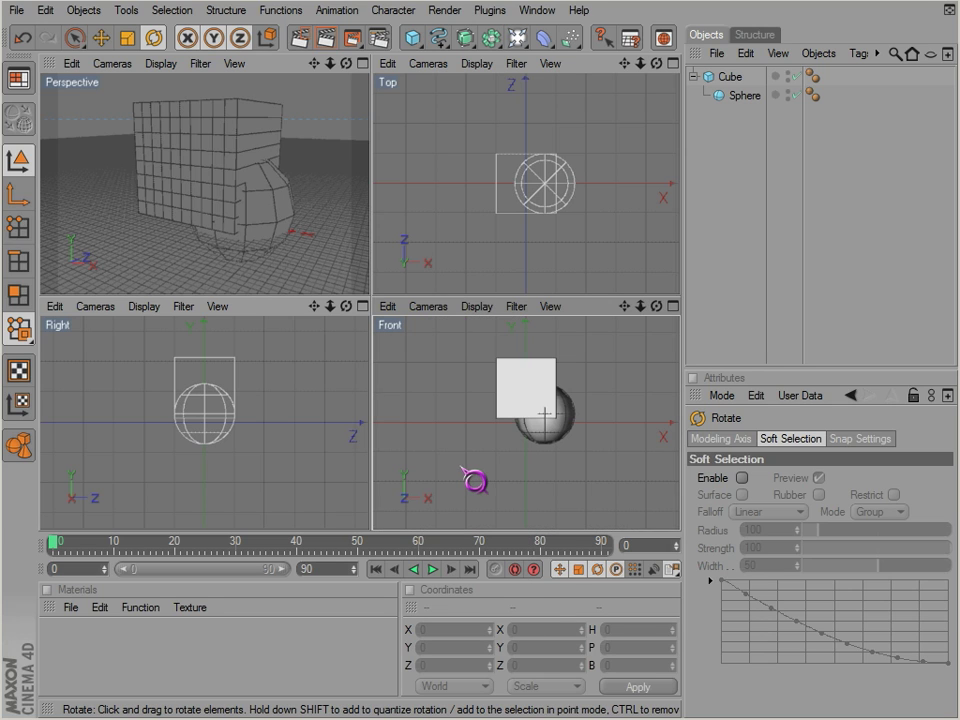
{"action": "scroll", "coordinate": [527, 390], "scroll_direction": "up", "scroll_amount": 2}
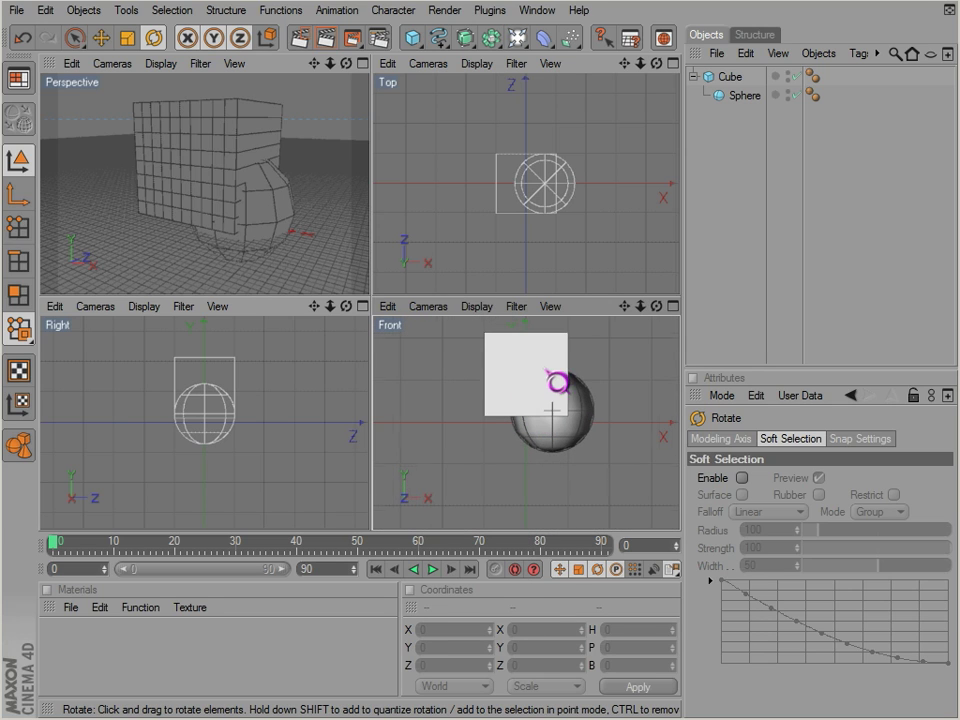
{"action": "left_click", "coordinate": [477, 307]}
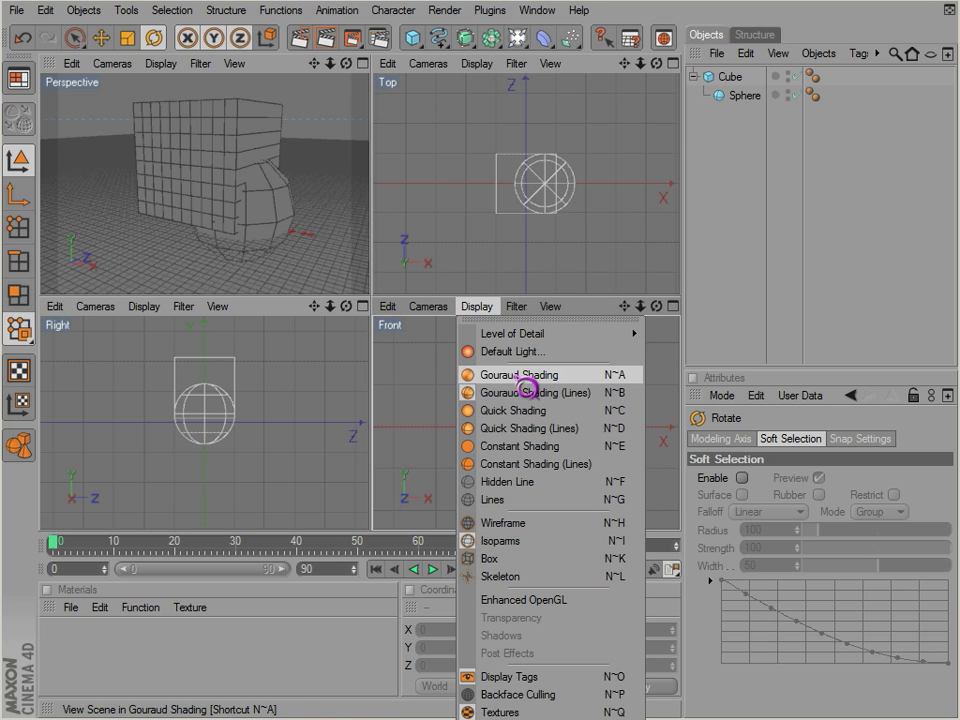
{"action": "left_click", "coordinate": [521, 377]}
Try Lines display in the Front view, then settle on Wireframe and shift the view.
{"action": "left_click", "coordinate": [477, 307]}
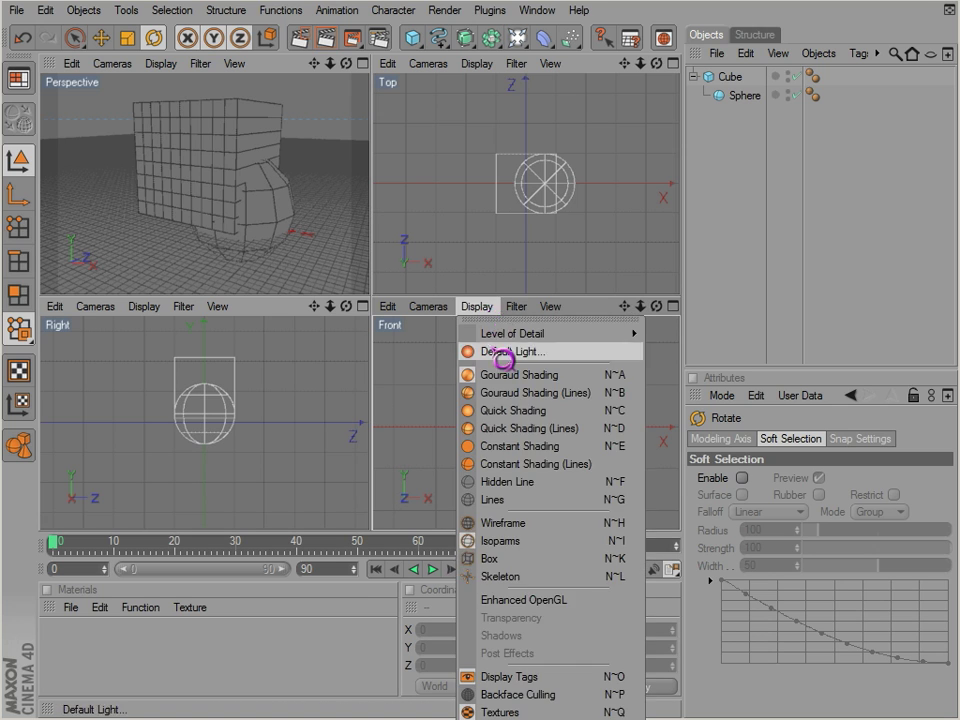
{"action": "left_click", "coordinate": [514, 497]}
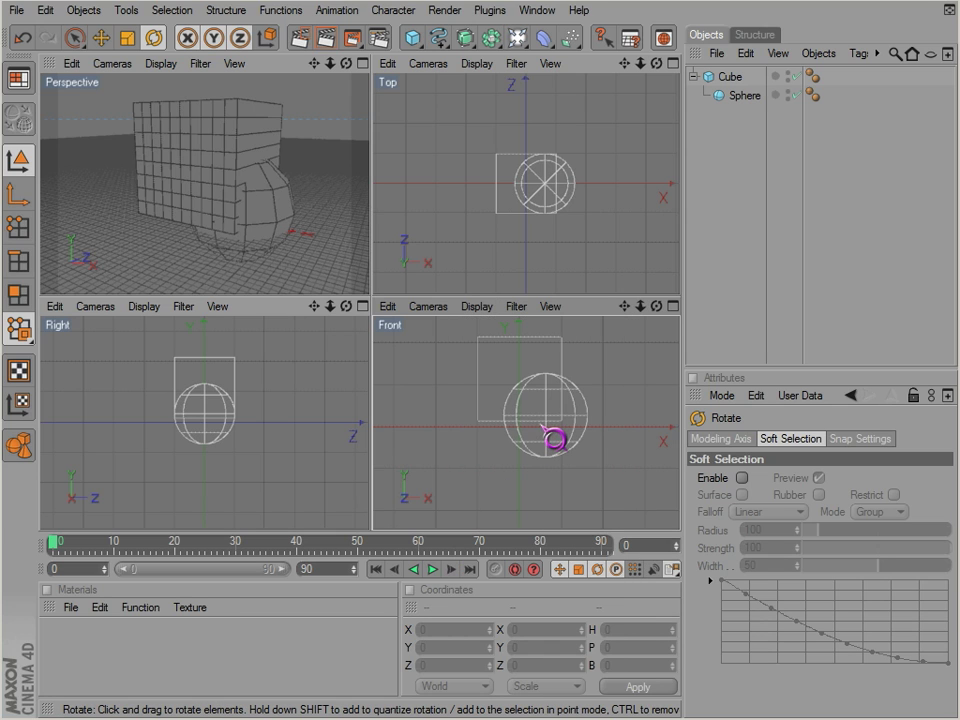
{"action": "left_click", "coordinate": [477, 308]}
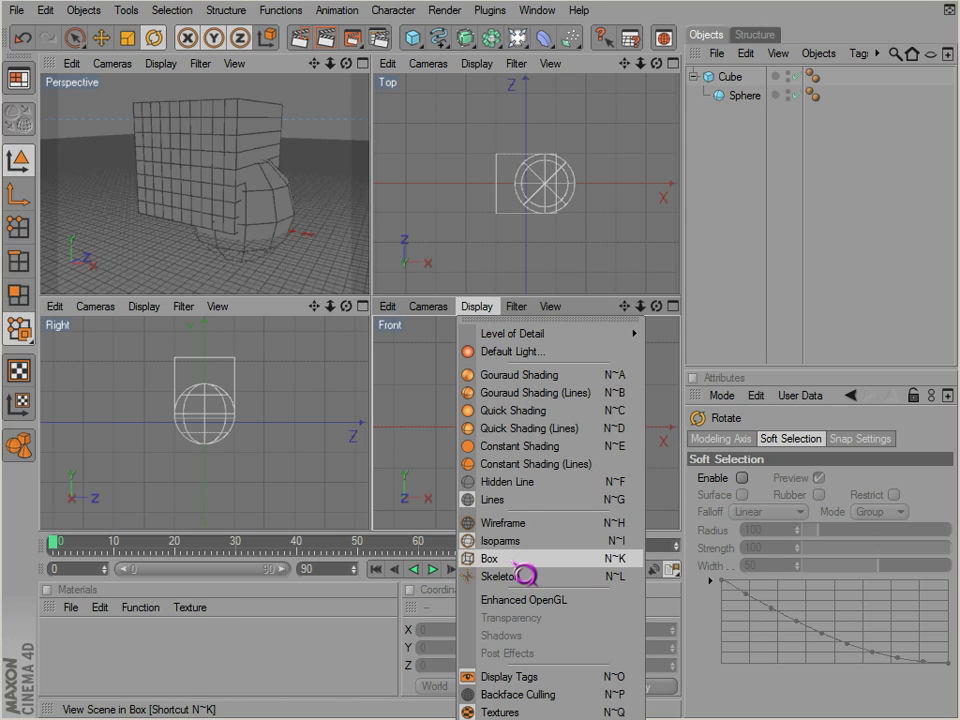
{"action": "left_click", "coordinate": [484, 316]}
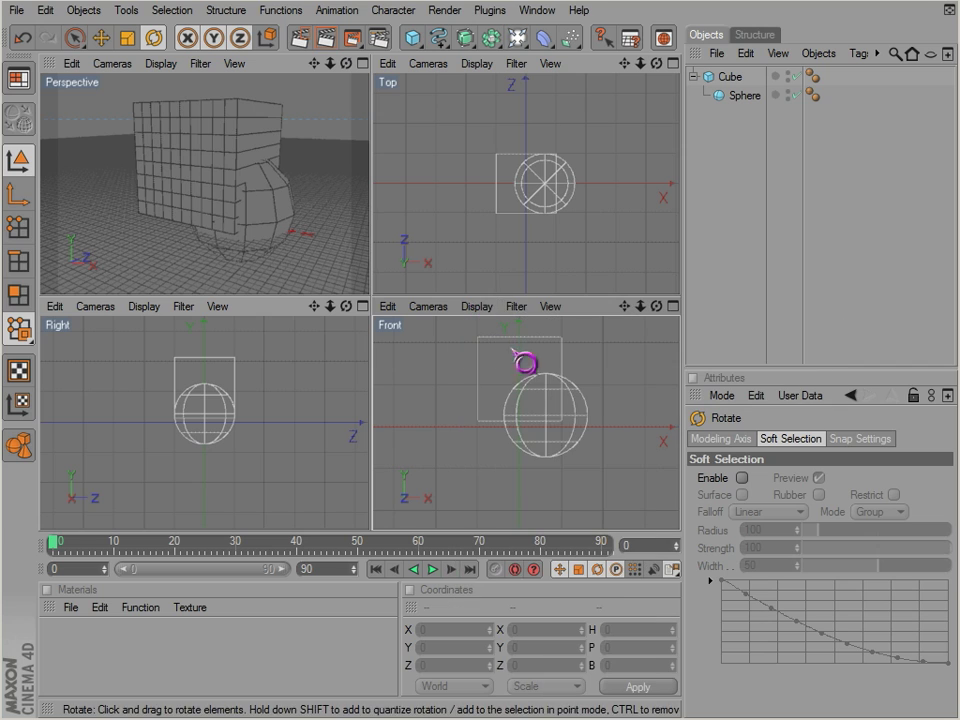
{"action": "left_click", "coordinate": [478, 307]}
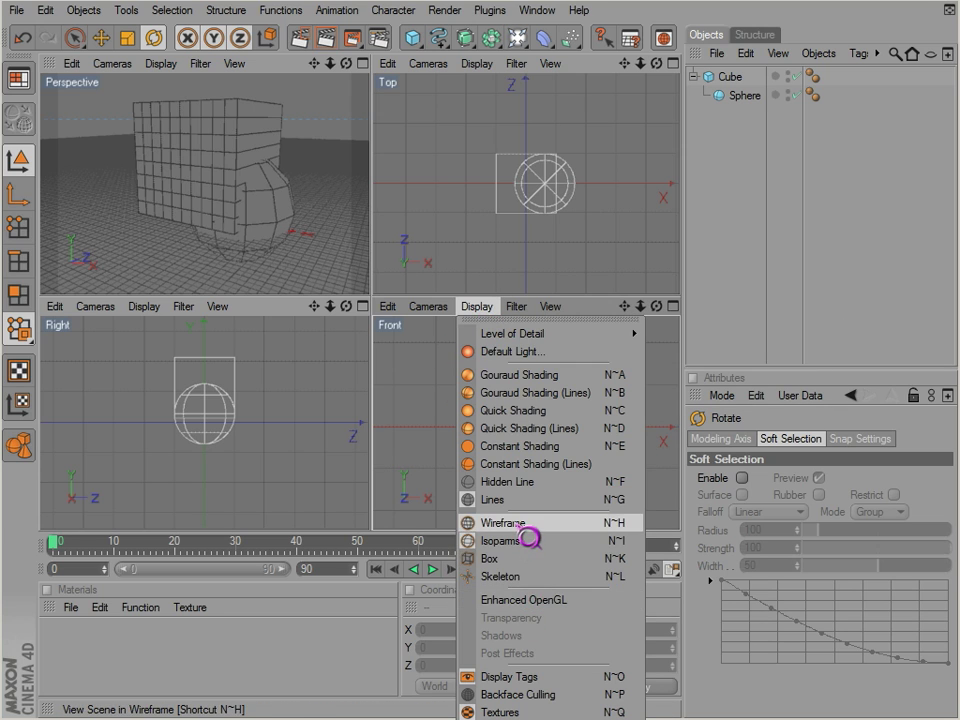
{"action": "left_click", "coordinate": [538, 581]}
{"action": "middle_click_drag", "start_coordinate": [572, 401], "coordinate": [551, 450], "text": "alt"}
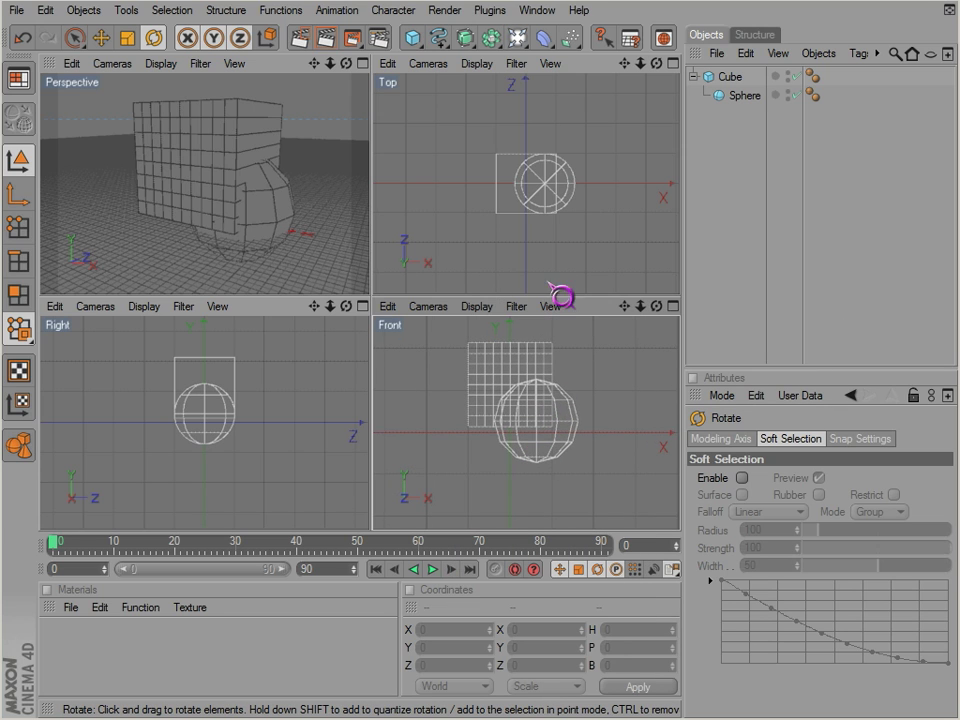
{"action": "left_click", "coordinate": [488, 66]}
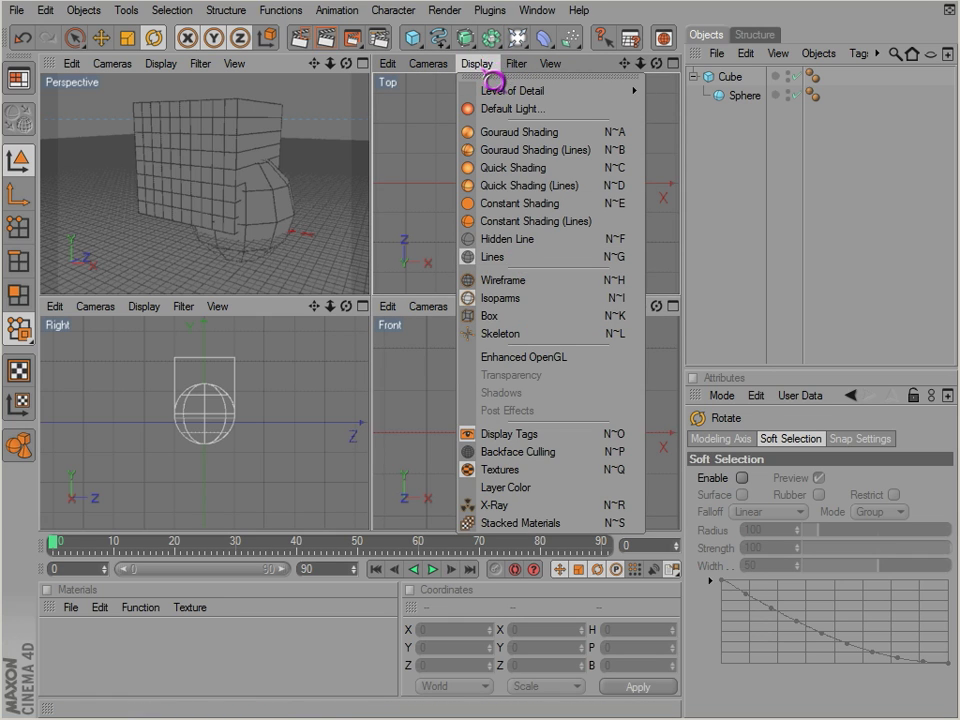
Maximize the Perspective view and set it to Gouraud Shading (Lines) after trying Gouraud and wireframe.
{"action": "left_click", "coordinate": [486, 68]}
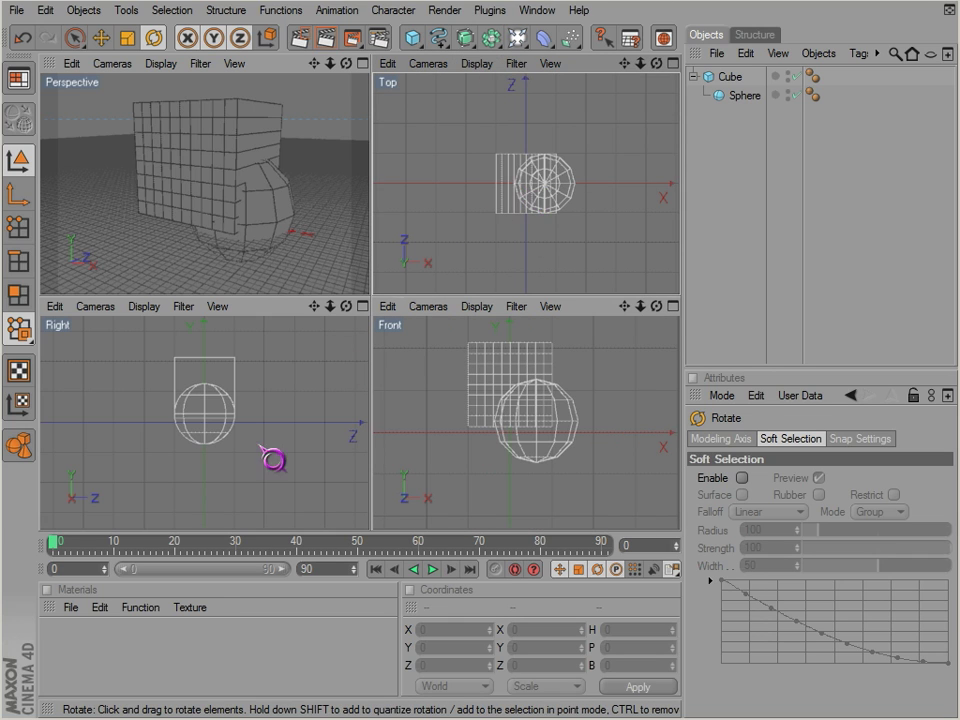
{"action": "middle_click", "coordinate": [272, 246]}
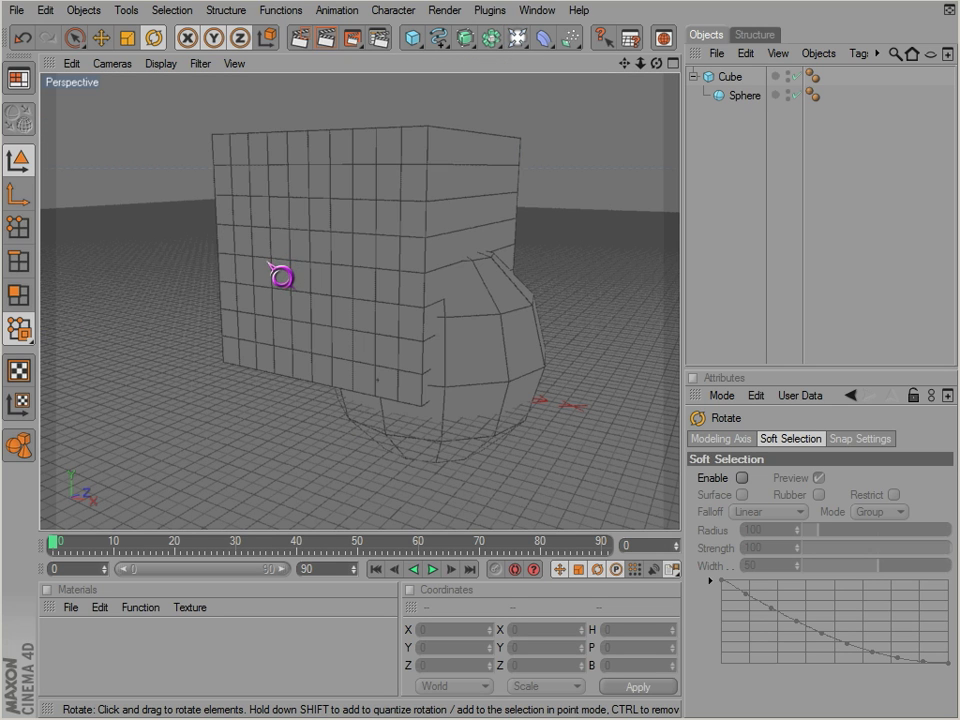
{"action": "key", "text": "n"}
{"action": "key", "text": "a"}
{"action": "key", "text": "n"}
{"action": "key", "text": "g"}
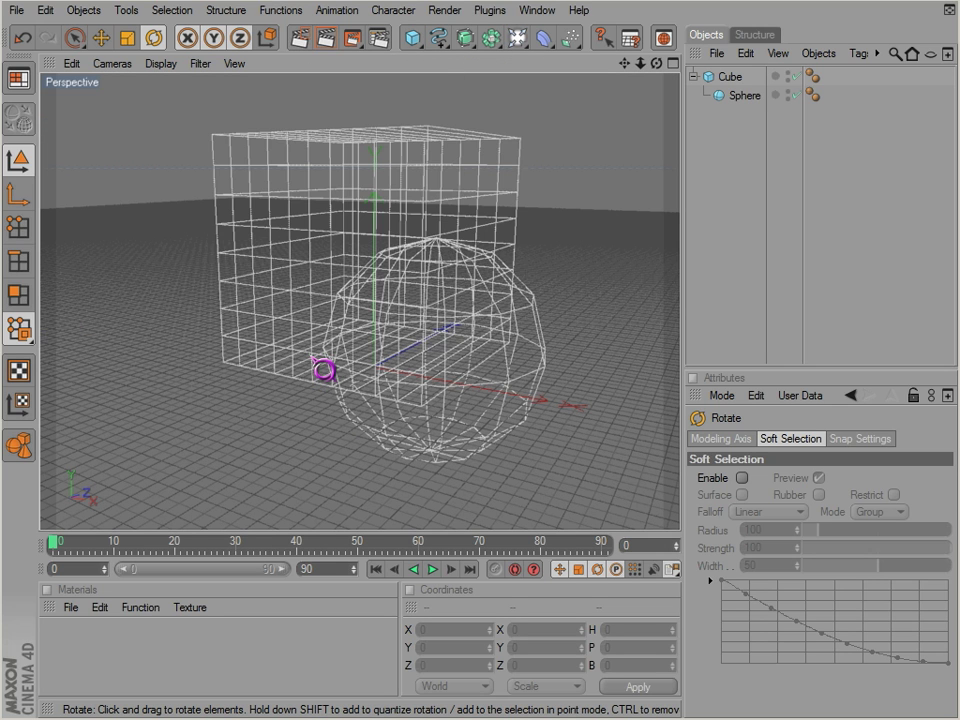
{"action": "key", "text": "n"}
{"action": "key", "text": "b"}
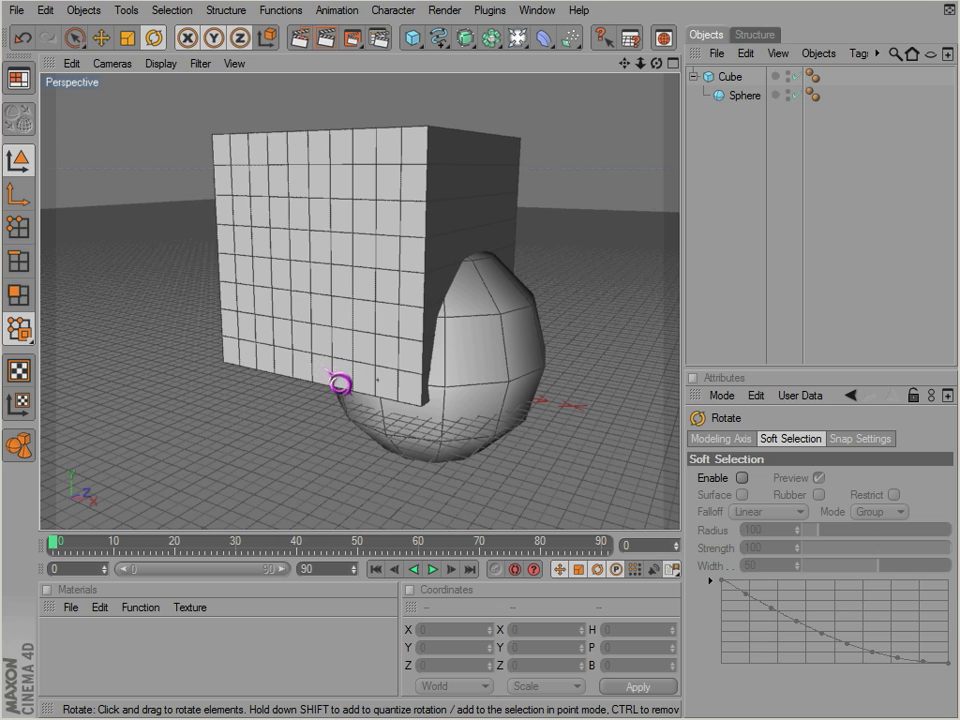
{"action": "left_click", "coordinate": [165, 66]}
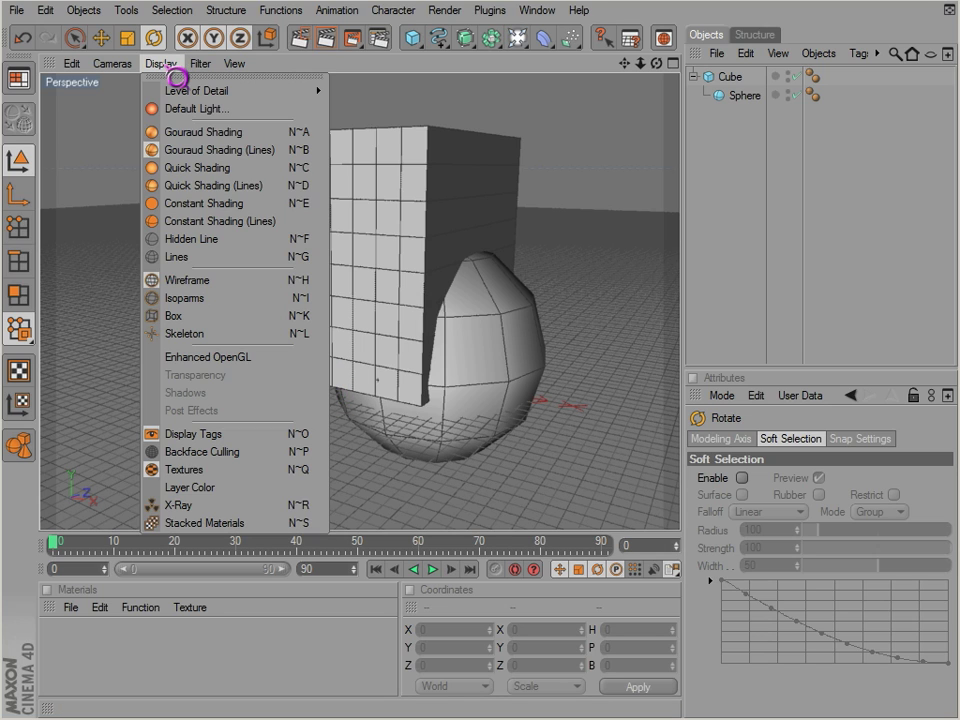